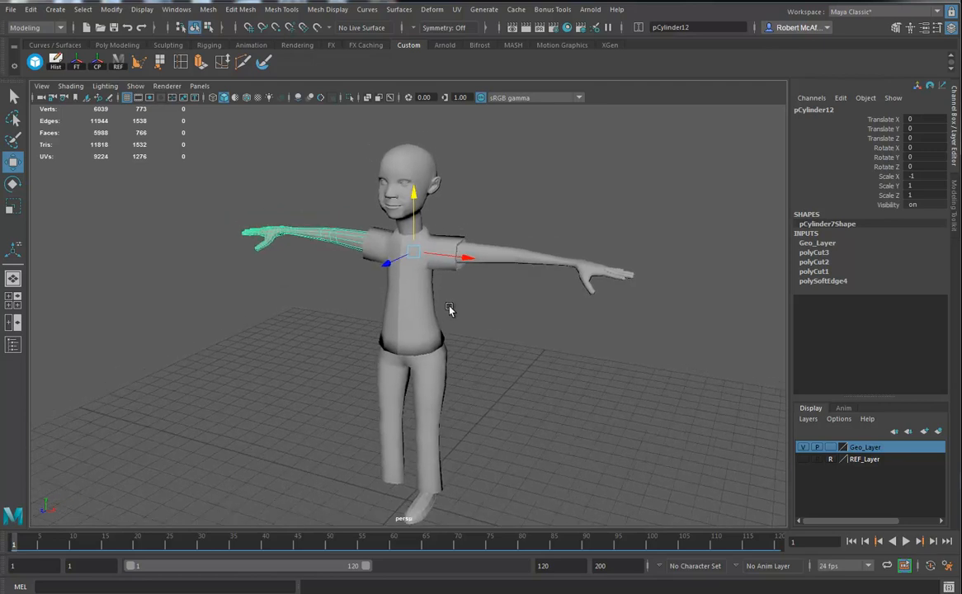
- Delete the head mesh's construction history and open the Hypergraph Hierarchy window over the viewport
{"action": "left_click", "coordinate": [429, 188]}
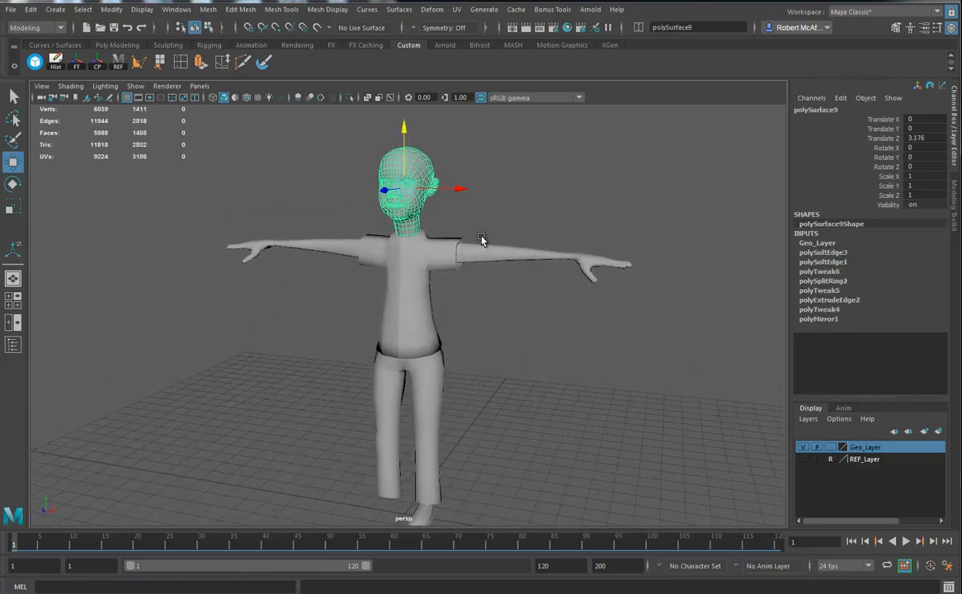
{"action": "key", "text": "alt+shift+d"}
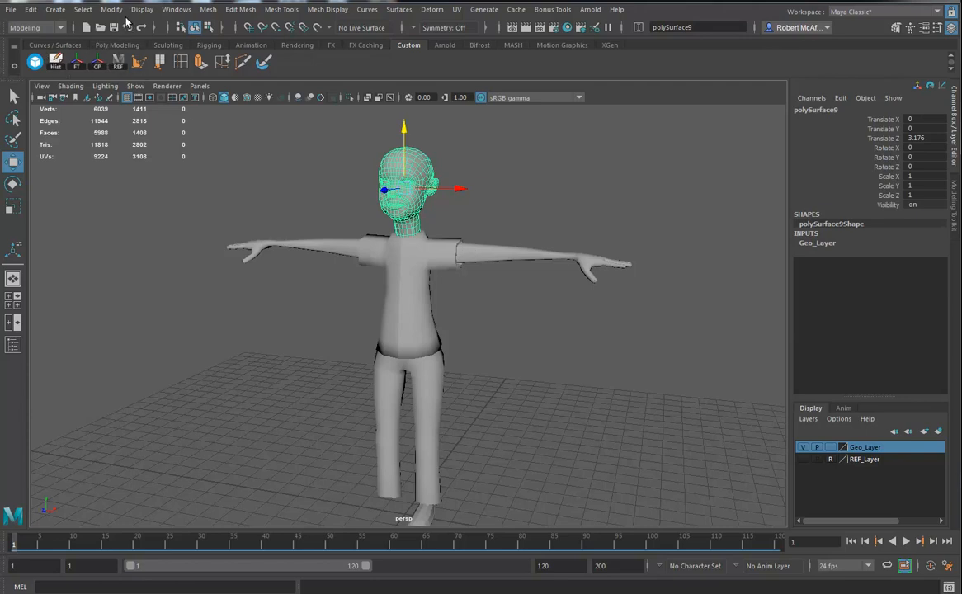
{"action": "left_click", "coordinate": [176, 9]}
{"action": "mouse_move", "coordinate": [209, 55]}
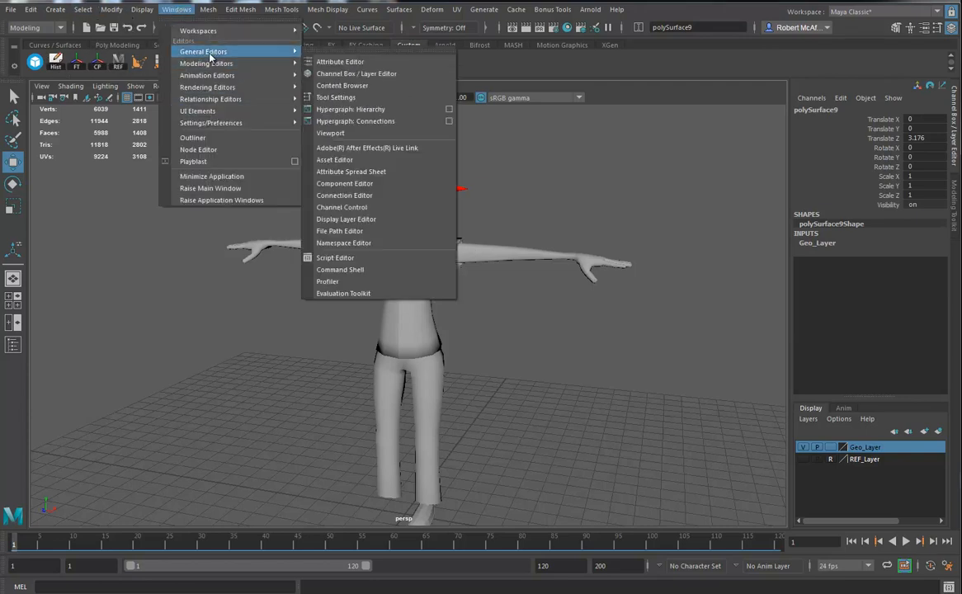
{"action": "left_click", "coordinate": [363, 109]}
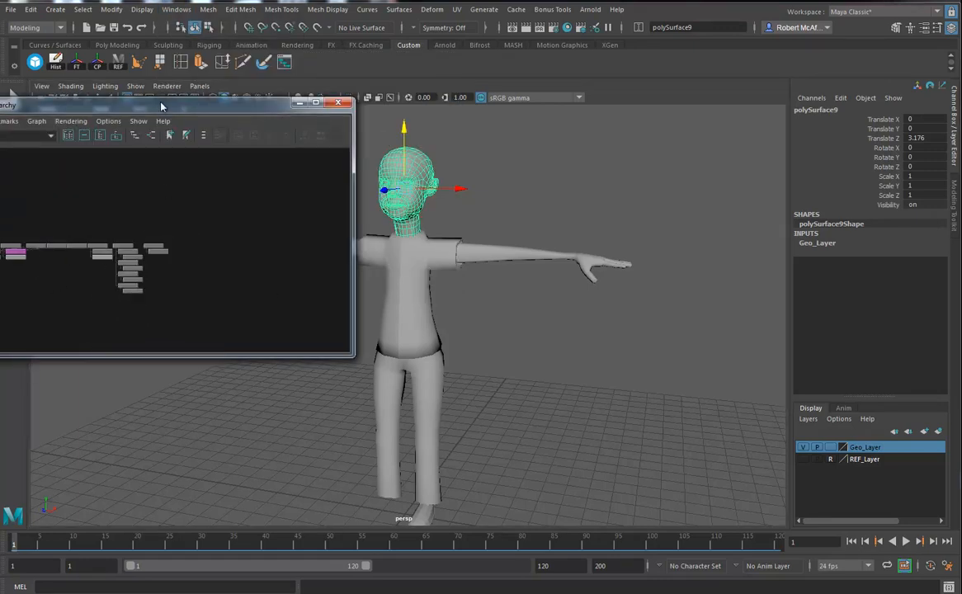
{"action": "left_click_drag", "start_coordinate": [159, 110], "coordinate": [456, 87]}
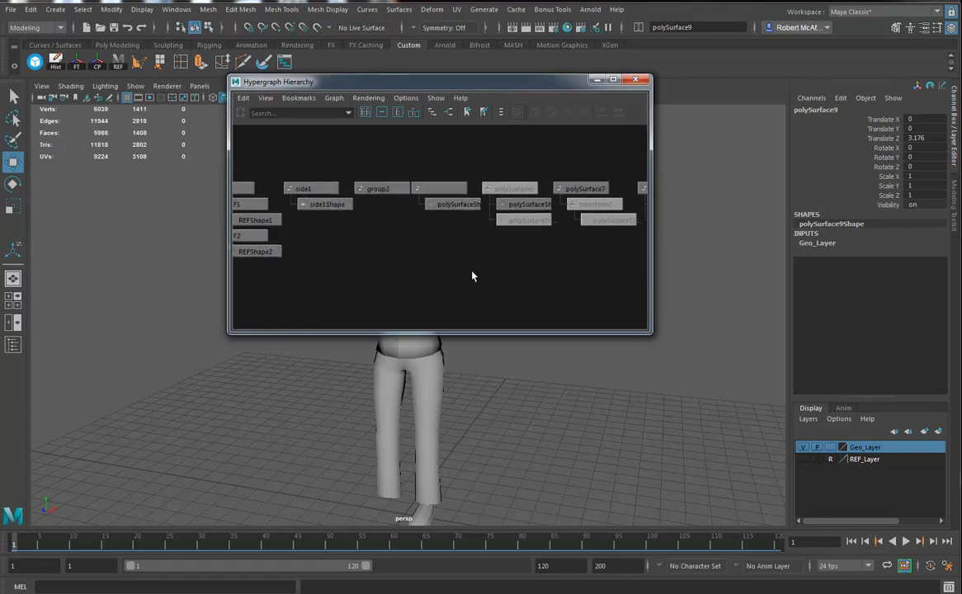
- Delete the empty group2 node from the scene hierarchy
{"action": "left_click", "coordinate": [381, 188]}
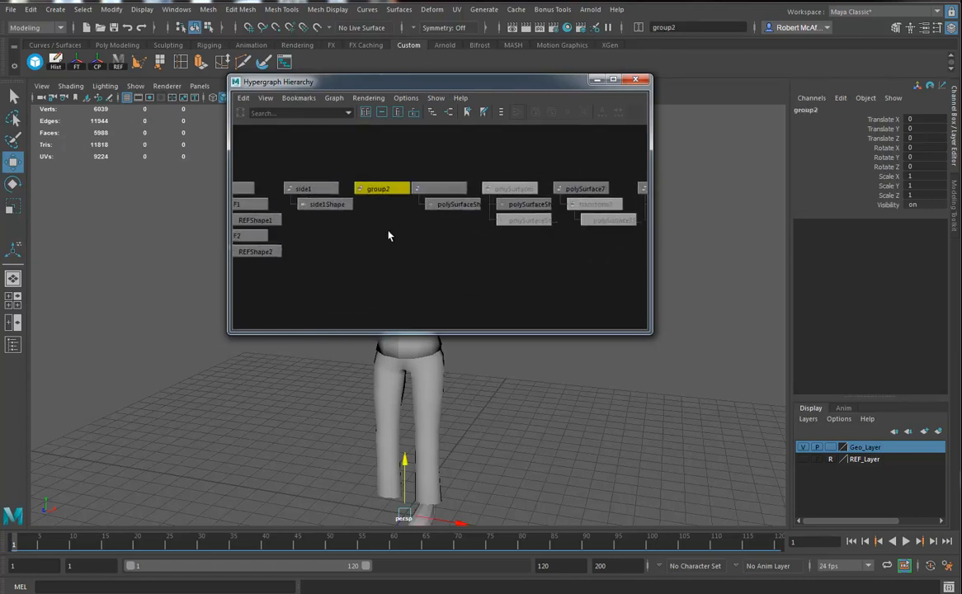
{"action": "key", "text": "Delete"}
{"action": "left_click", "coordinate": [384, 190]}
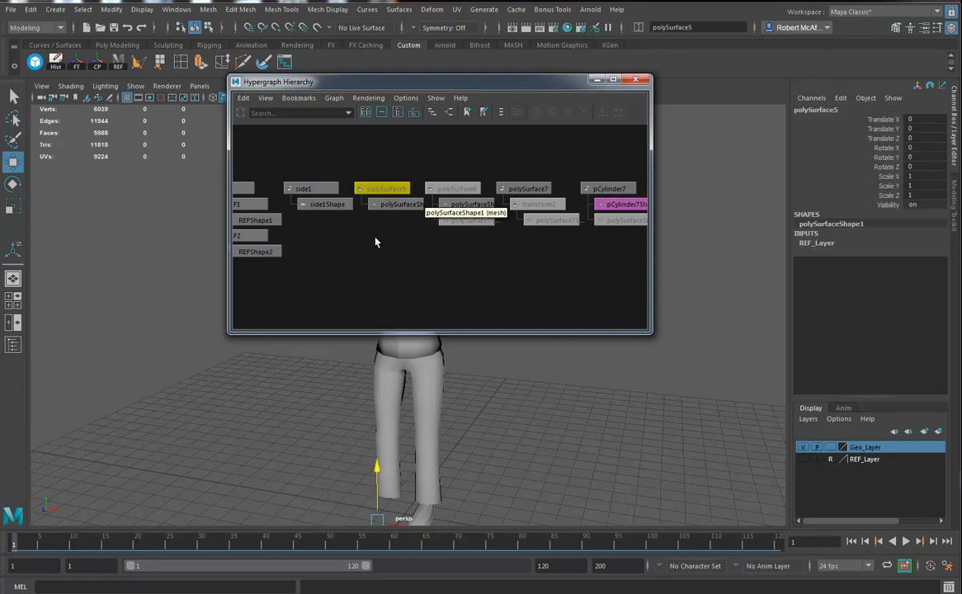
- Export the selected head mesh as an OBJ file named Head and rename its node Head
{"action": "left_click_drag", "start_coordinate": [492, 88], "coordinate": [245, 101]}
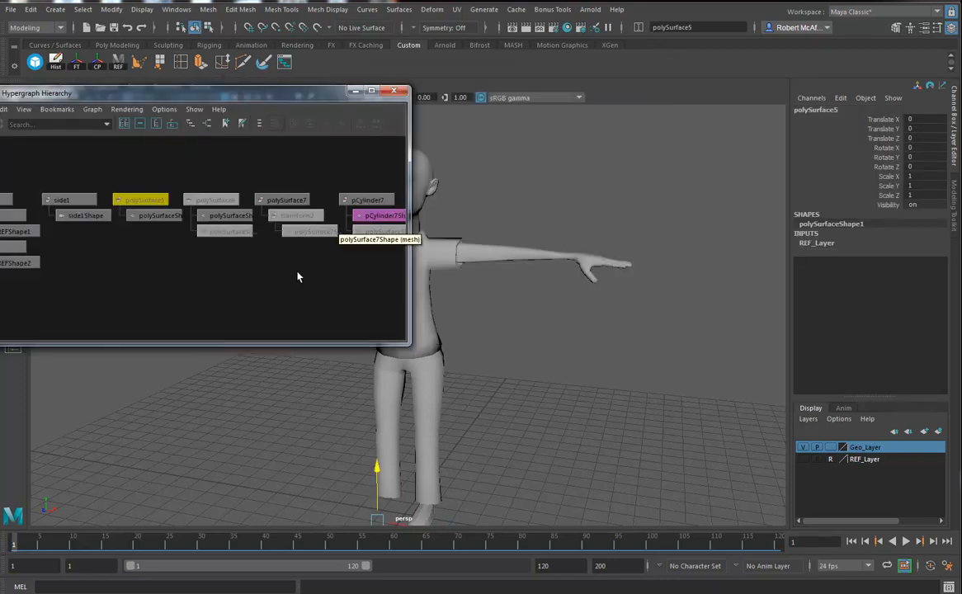
{"action": "middle_click_drag", "start_coordinate": [462, 262], "coordinate": [626, 260], "text": "alt"}
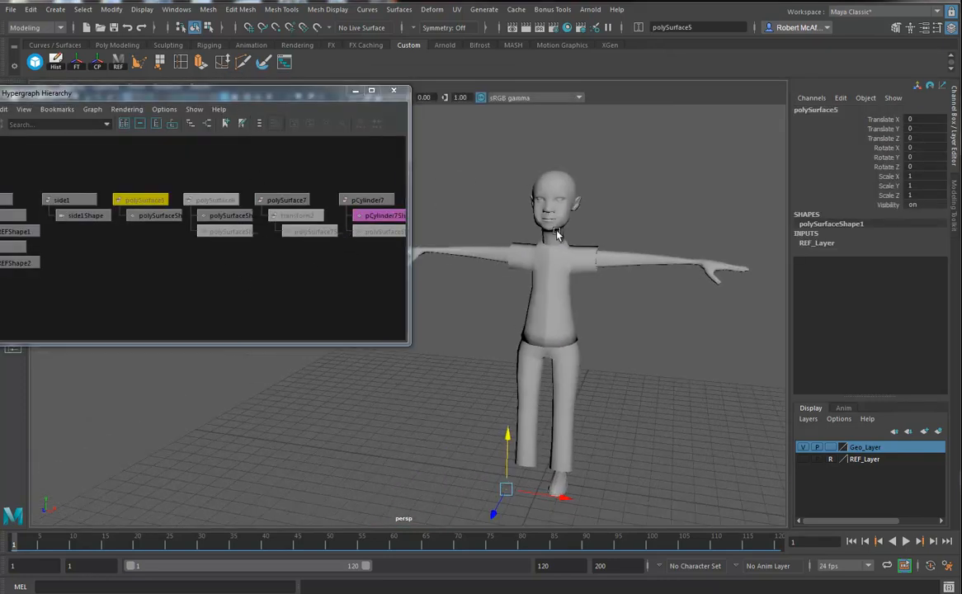
{"action": "left_click", "coordinate": [557, 184]}
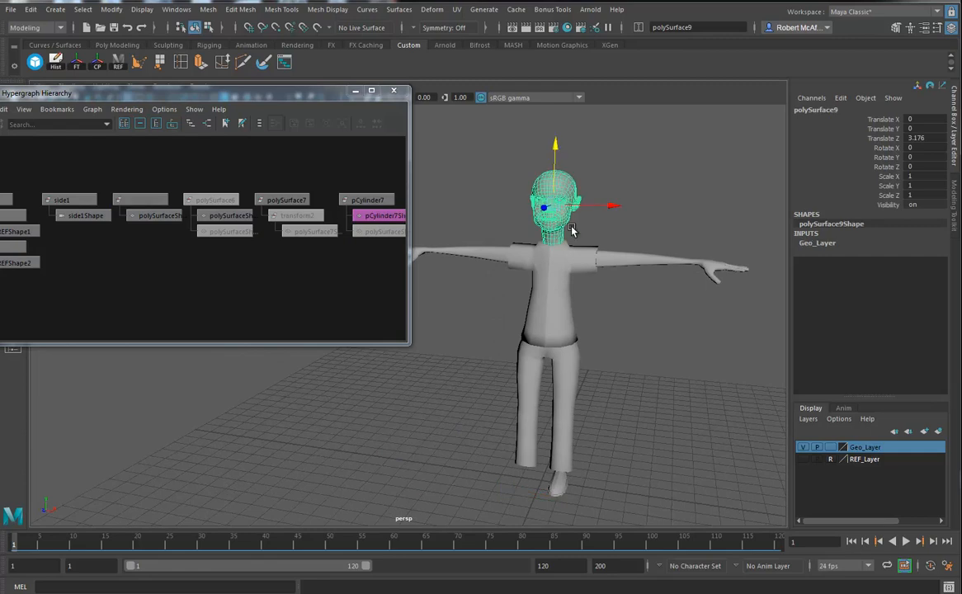
{"action": "left_click", "coordinate": [14, 13]}
{"action": "left_click", "coordinate": [67, 152]}
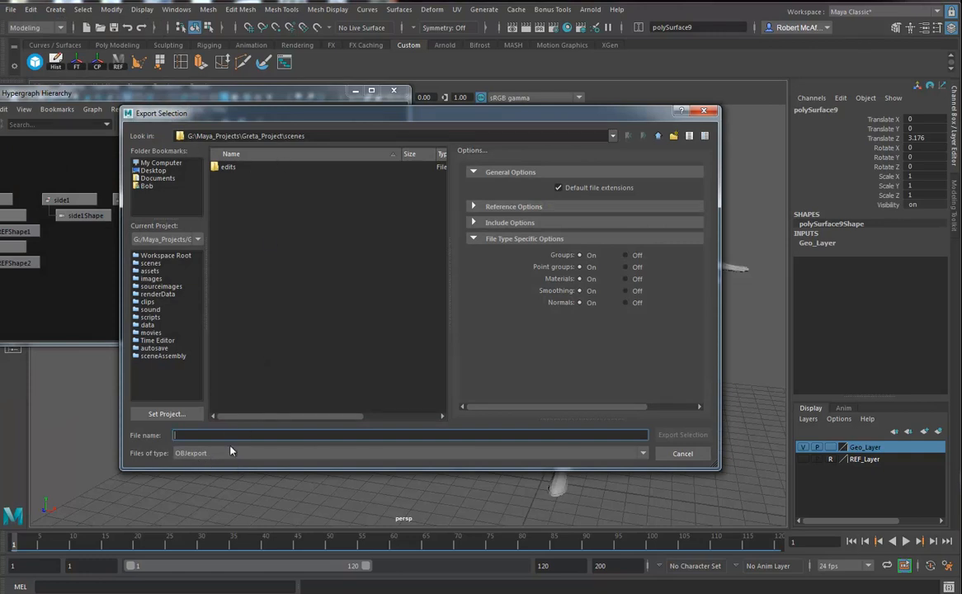
{"action": "type", "text": "H"}
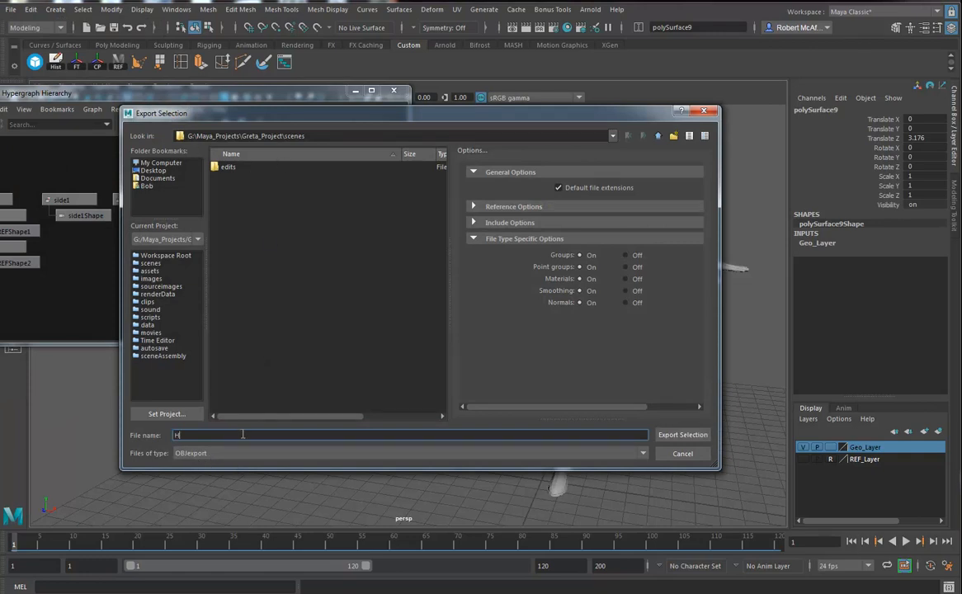
{"action": "type", "text": "ead"}
{"action": "key", "text": "Return"}
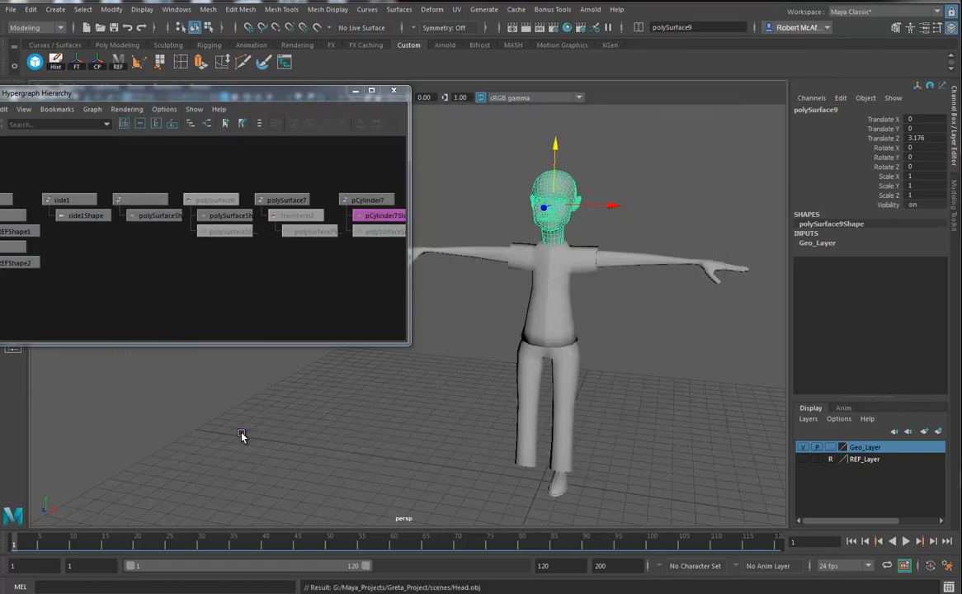
{"action": "double_click", "coordinate": [845, 108]}
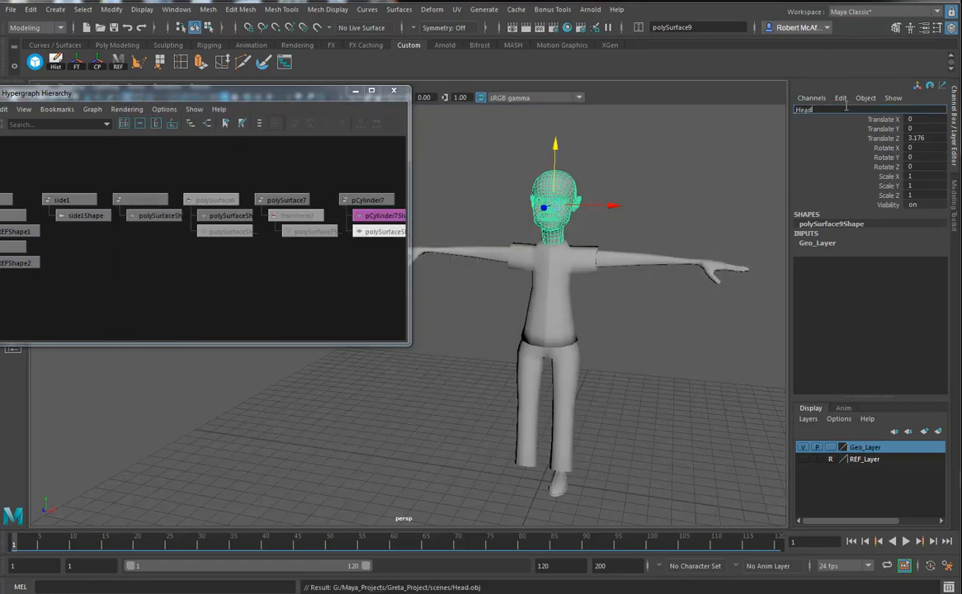
{"action": "key", "text": "Return"}
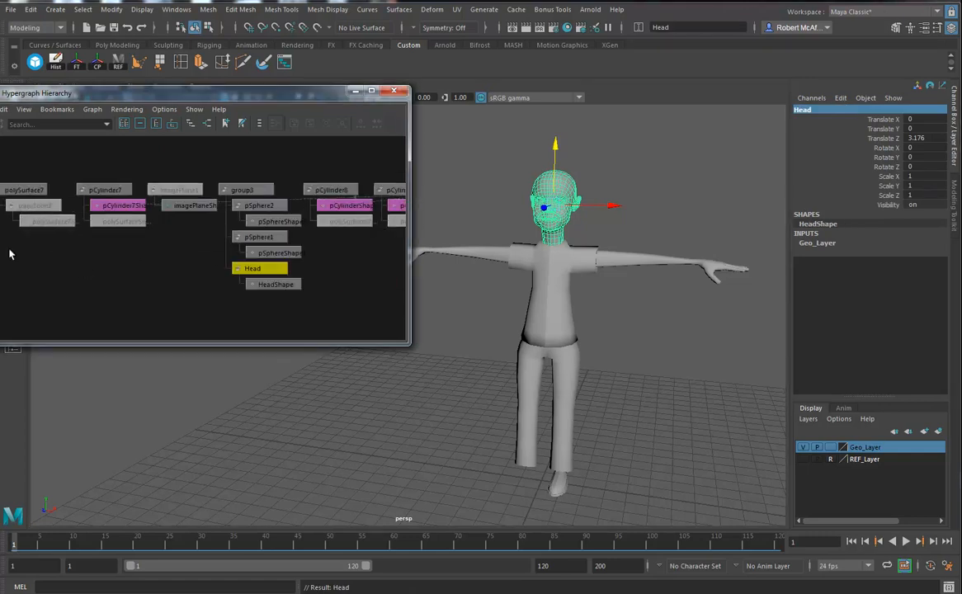
- Select both eye spheres, pSphere1 and pSphere2, in the hierarchy and export them as an OBJ file named Eyes
{"action": "scroll", "coordinate": [261, 270], "scroll_direction": "down", "scroll_amount": 3}
{"action": "left_click", "coordinate": [157, 250]}
{"action": "left_click", "coordinate": [157, 228]}
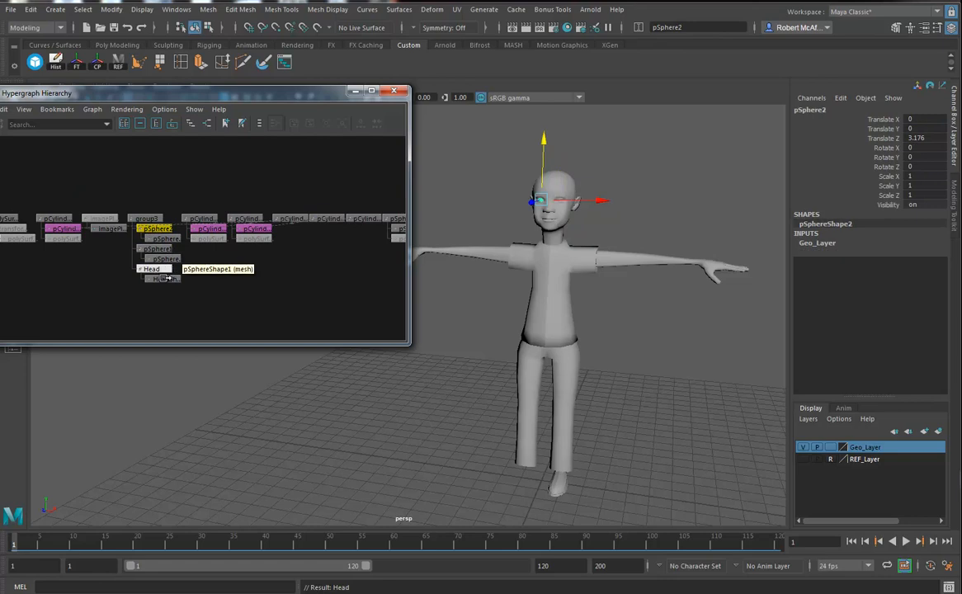
{"action": "scroll", "coordinate": [170, 271], "scroll_direction": "up", "scroll_amount": 3}
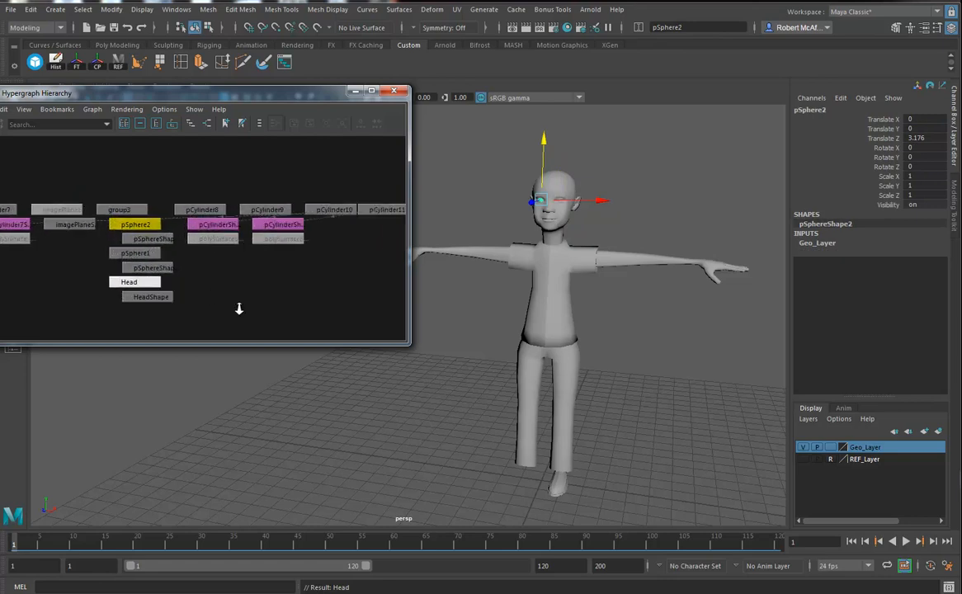
{"action": "left_click", "coordinate": [142, 261]}
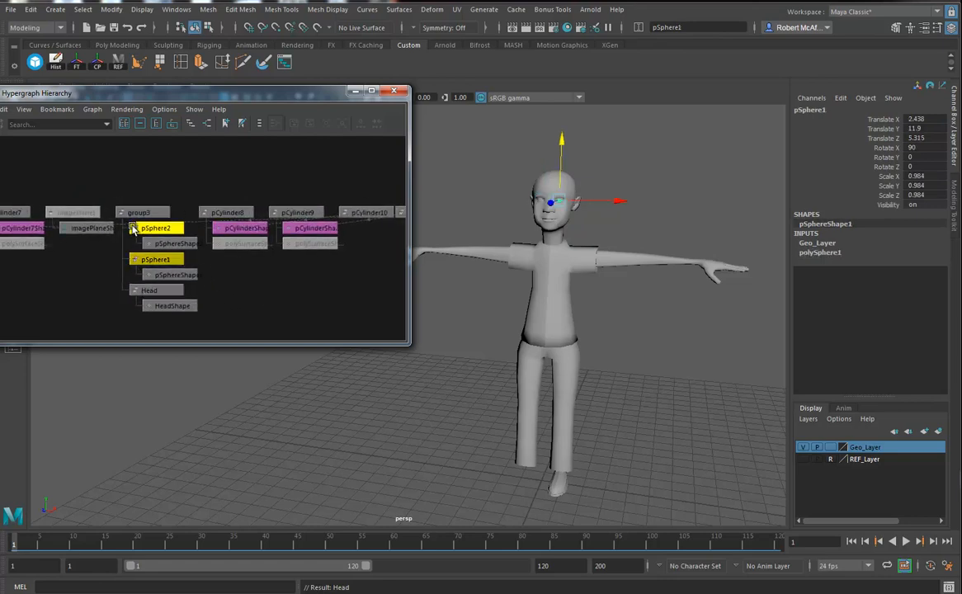
{"action": "left_click", "coordinate": [149, 228], "text": "shift"}
{"action": "left_click", "coordinate": [12, 9]}
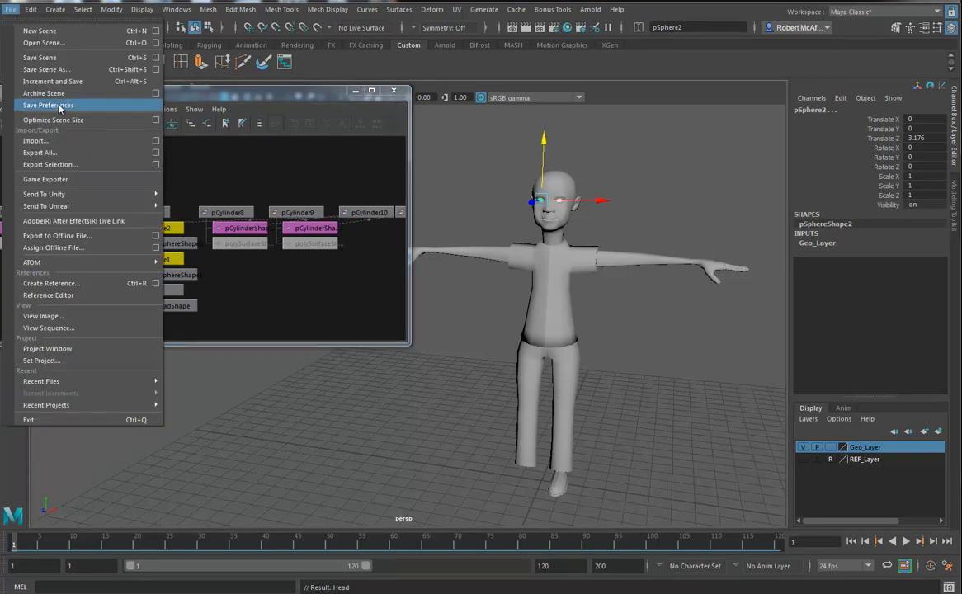
{"action": "left_click", "coordinate": [56, 155]}
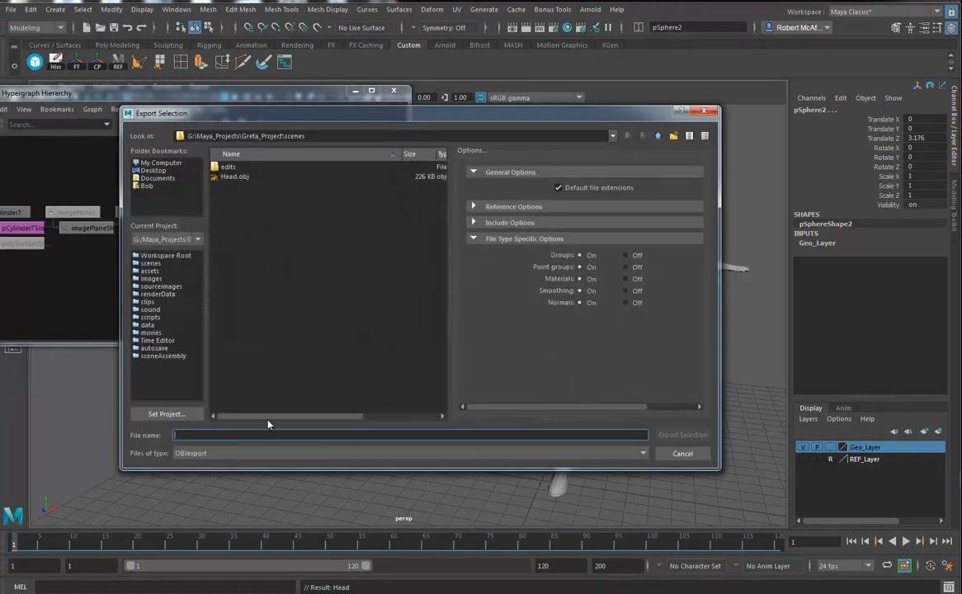
{"action": "type", "text": "Eyes"}
{"action": "key", "text": "Return"}
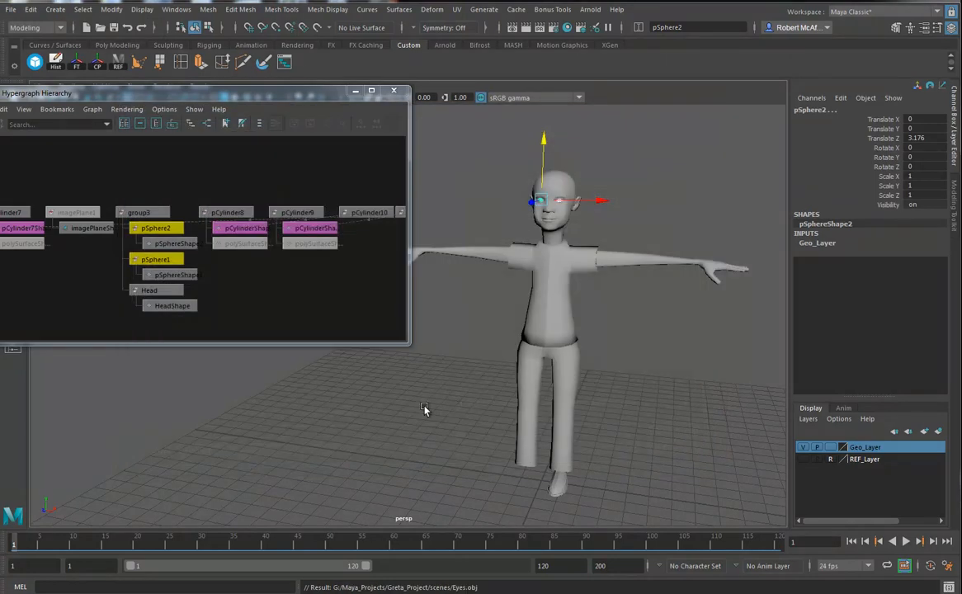
- Insert an edge loop around the middle of the shirt's torso, between the two existing waist loops
{"action": "left_click", "coordinate": [558, 298]}
{"action": "left_click", "coordinate": [530, 298]}
{"action": "left_click_drag", "start_coordinate": [530, 298], "coordinate": [619, 335], "text": "alt"}
{"action": "left_click", "coordinate": [619, 334], "text": "shift"}
{"action": "scroll", "coordinate": [532, 359], "scroll_direction": "up", "scroll_amount": 5}
{"action": "left_click_drag", "start_coordinate": [532, 359], "coordinate": [541, 331], "text": "alt"}
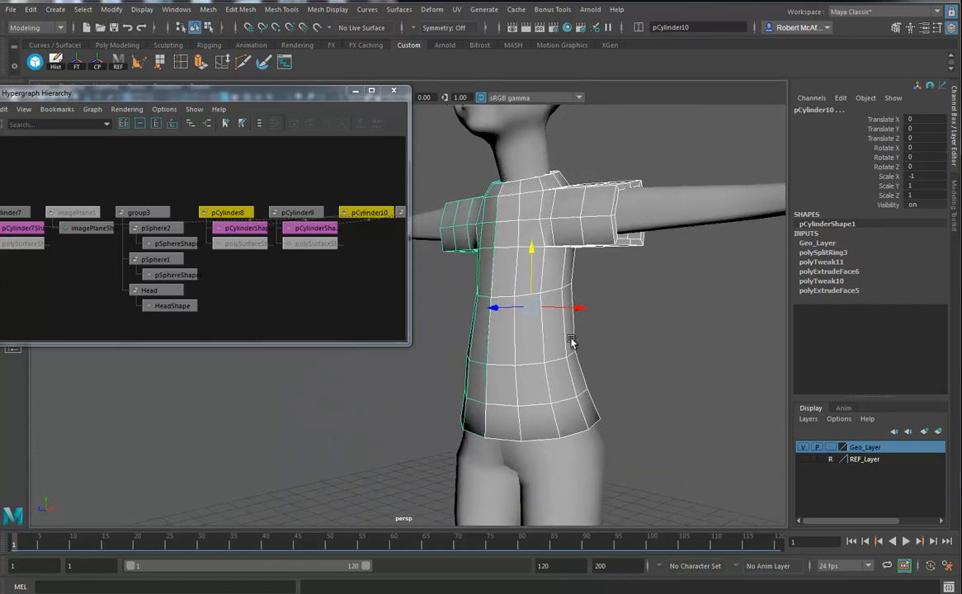
{"action": "right_click_drag", "start_coordinate": [539, 336], "coordinate": [532, 257]}
{"action": "double_click", "coordinate": [543, 325]}
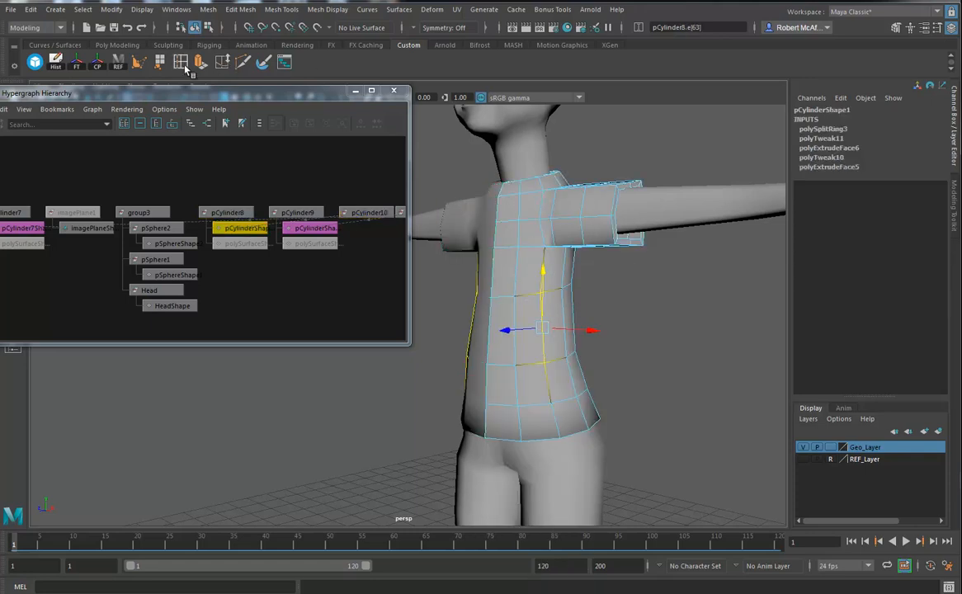
{"action": "key", "text": "q"}
{"action": "left_click", "coordinate": [545, 330]}
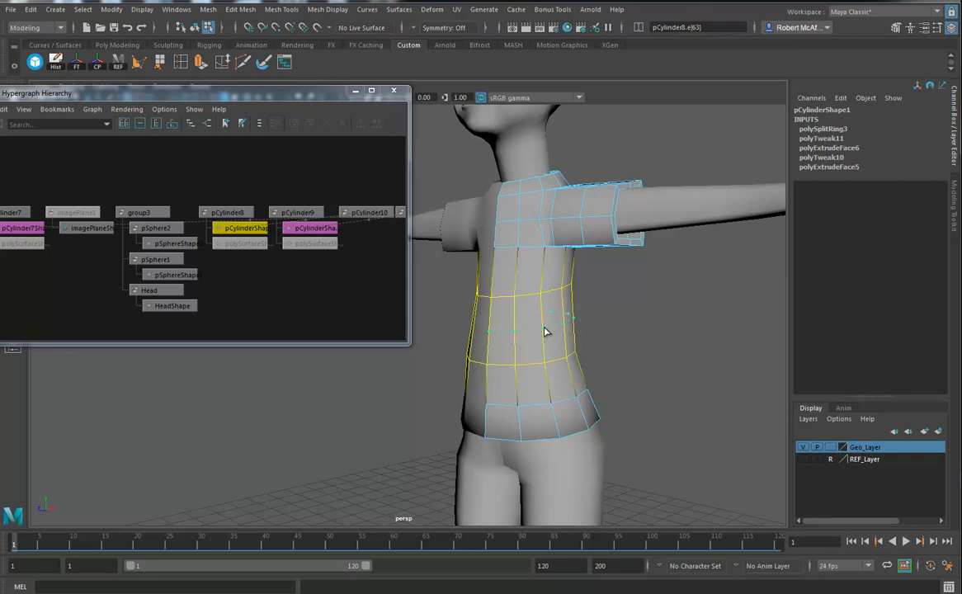
{"action": "left_click_drag", "start_coordinate": [544, 370], "coordinate": [597, 291], "text": "alt"}
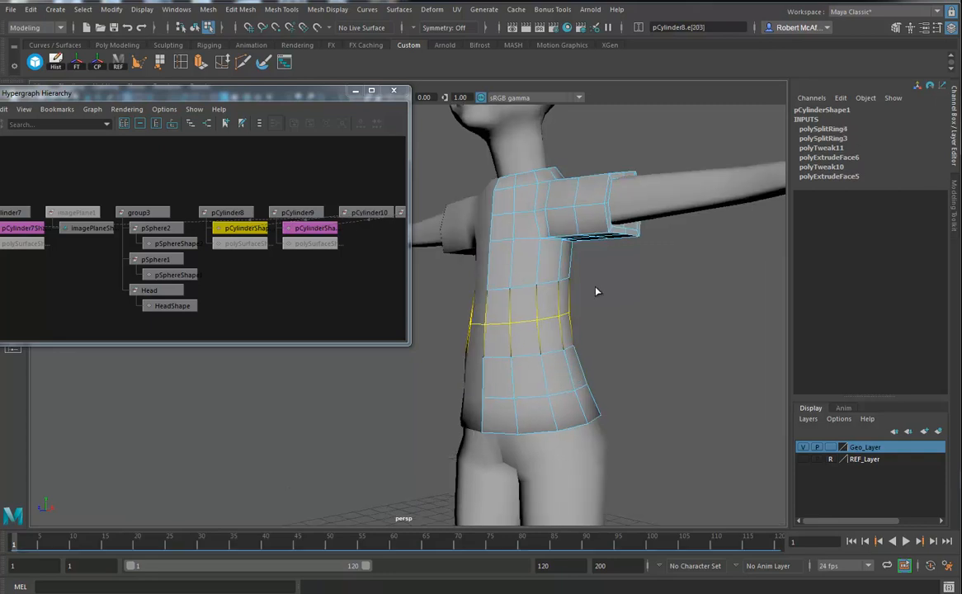
- Insert an edge loop around the shirt's upper torso, just below the sleeves
{"action": "left_click_drag", "start_coordinate": [594, 429], "coordinate": [529, 290], "text": "alt"}
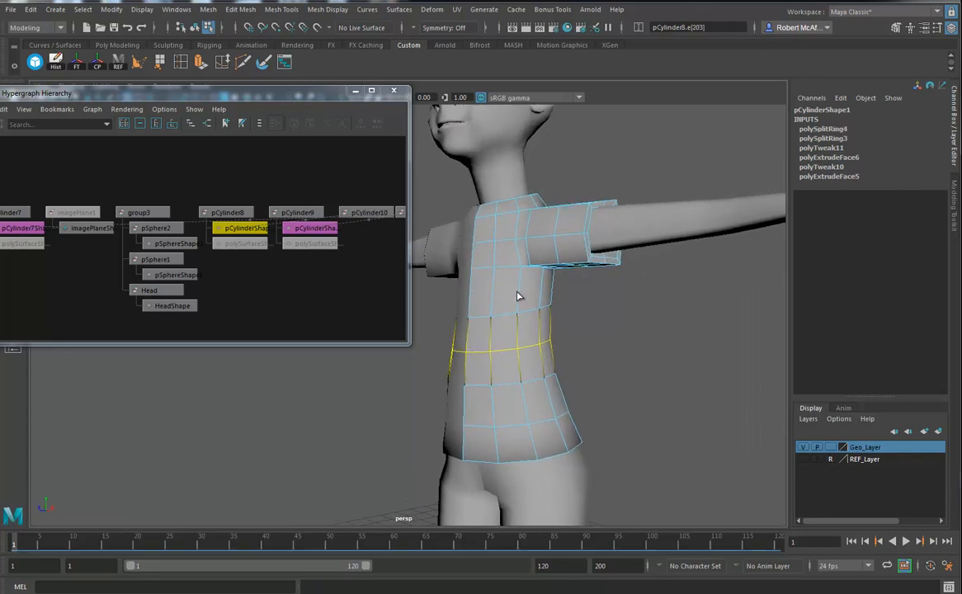
{"action": "left_click", "coordinate": [520, 293]}
{"action": "key", "text": "ctrl+shift+e"}
{"action": "left_click_drag", "start_coordinate": [524, 292], "coordinate": [566, 311], "text": "alt"}
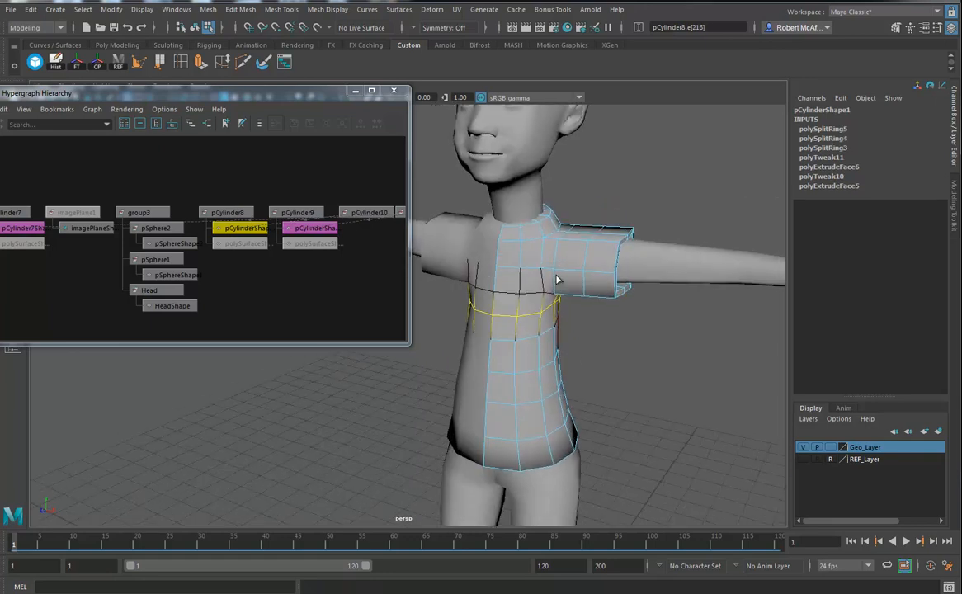
- Insert a supporting edge loop close to the shirt's bottom hem
{"action": "left_click_drag", "start_coordinate": [538, 355], "coordinate": [574, 338], "text": "alt"}
{"action": "right_click_drag", "start_coordinate": [574, 337], "coordinate": [714, 380], "text": "alt"}
{"action": "left_click", "coordinate": [670, 360]}
{"action": "left_click_drag", "start_coordinate": [670, 361], "coordinate": [552, 385], "text": "alt"}
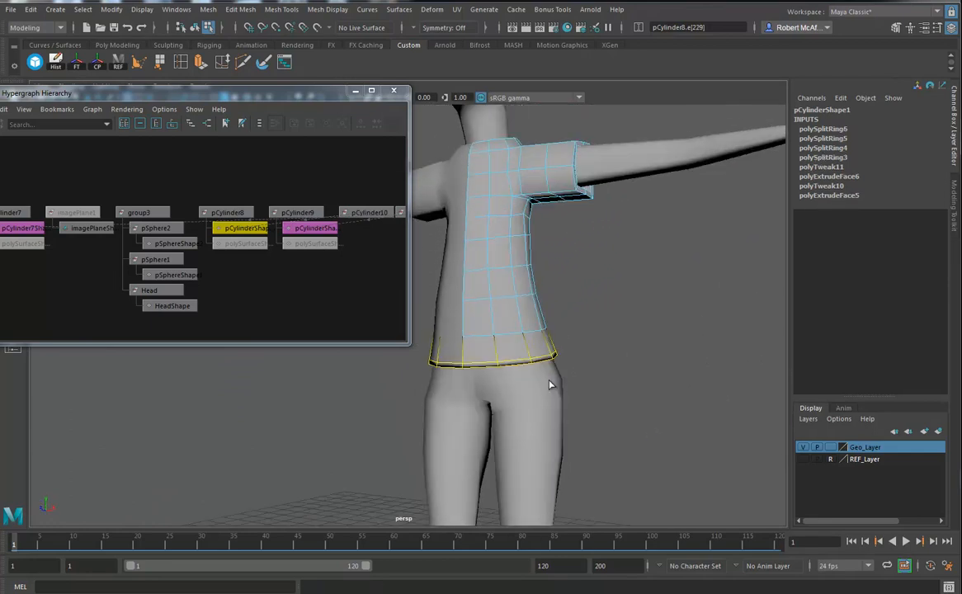
{"action": "left_click_drag", "start_coordinate": [487, 325], "coordinate": [531, 332], "text": "alt"}
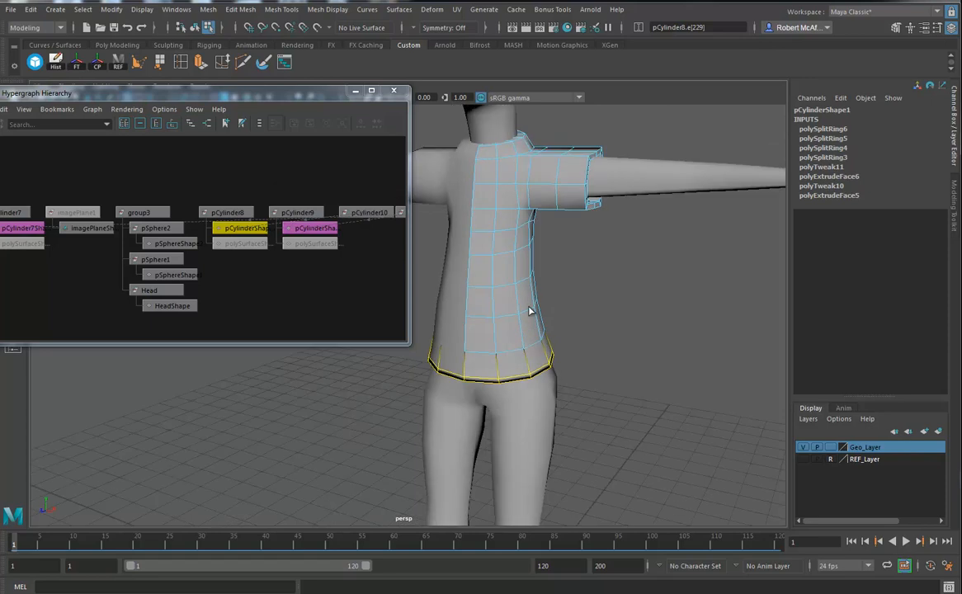
- Insert a supporting edge loop around the shirt's collar, close to the neck opening
{"action": "middle_click_drag", "start_coordinate": [534, 163], "coordinate": [471, 352], "text": "alt"}
{"action": "right_click_drag", "start_coordinate": [470, 353], "coordinate": [689, 406], "text": "alt"}
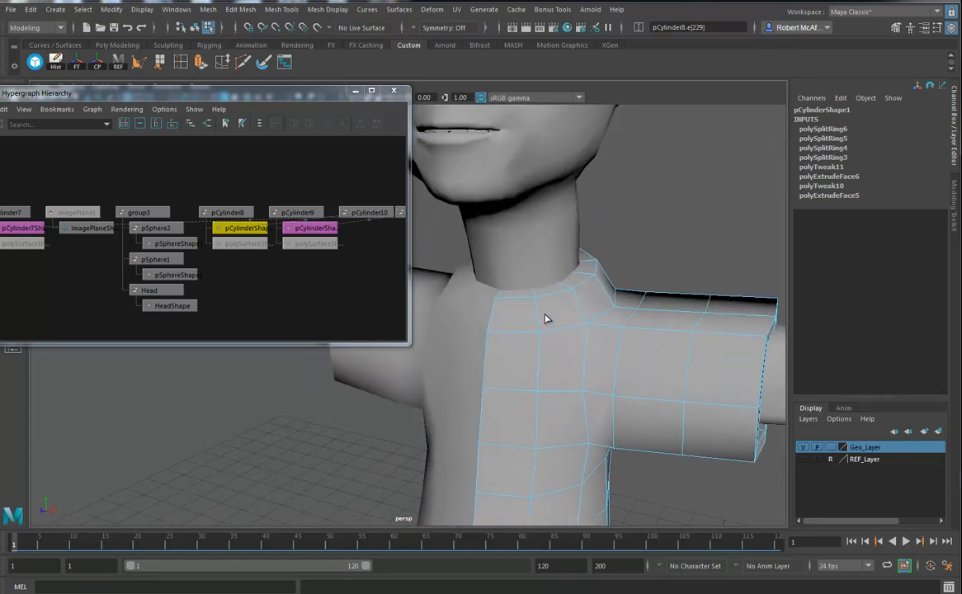
{"action": "left_click", "coordinate": [538, 307]}
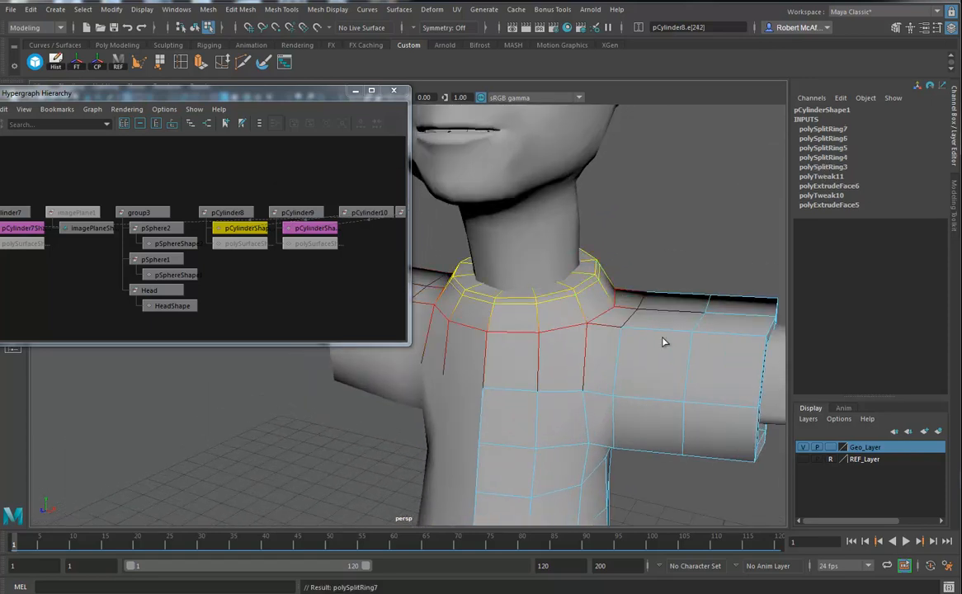
- Return to object mode and combine the two shirt halves, pCylinder8 and pCylinder10, into a single mesh
{"action": "right_click_drag", "start_coordinate": [522, 287], "coordinate": [616, 268]}
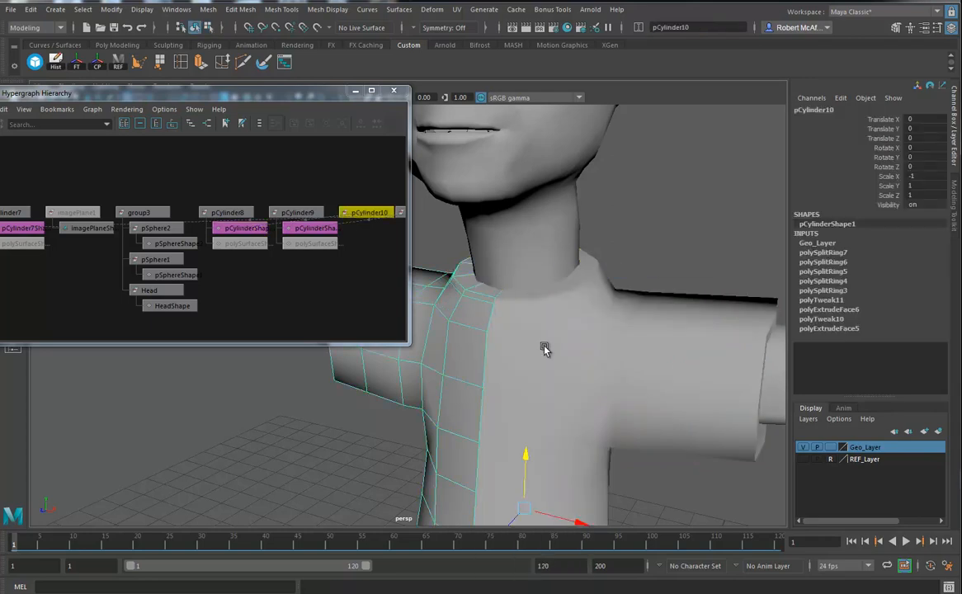
{"action": "left_click", "coordinate": [529, 355]}
{"action": "left_click", "coordinate": [440, 415], "text": "shift"}
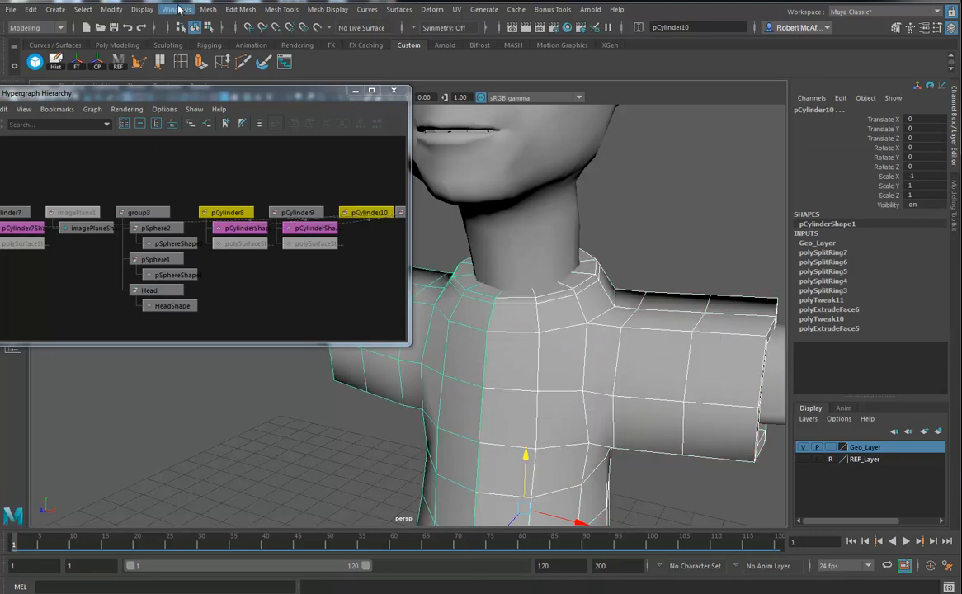
{"action": "left_click", "coordinate": [206, 9]}
{"action": "left_click", "coordinate": [219, 47]}
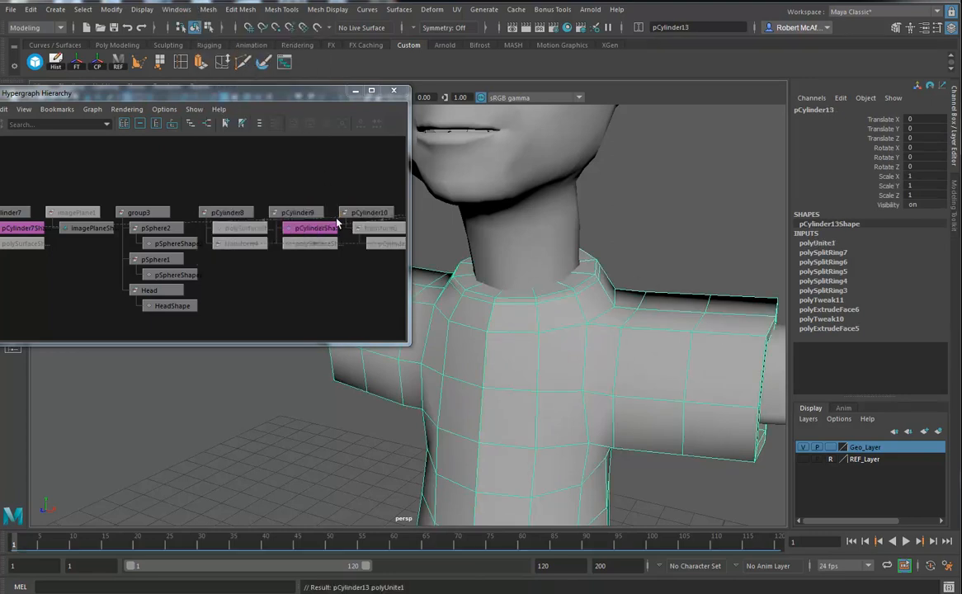
{"action": "scroll", "coordinate": [322, 282], "scroll_direction": "down", "scroll_amount": 5}
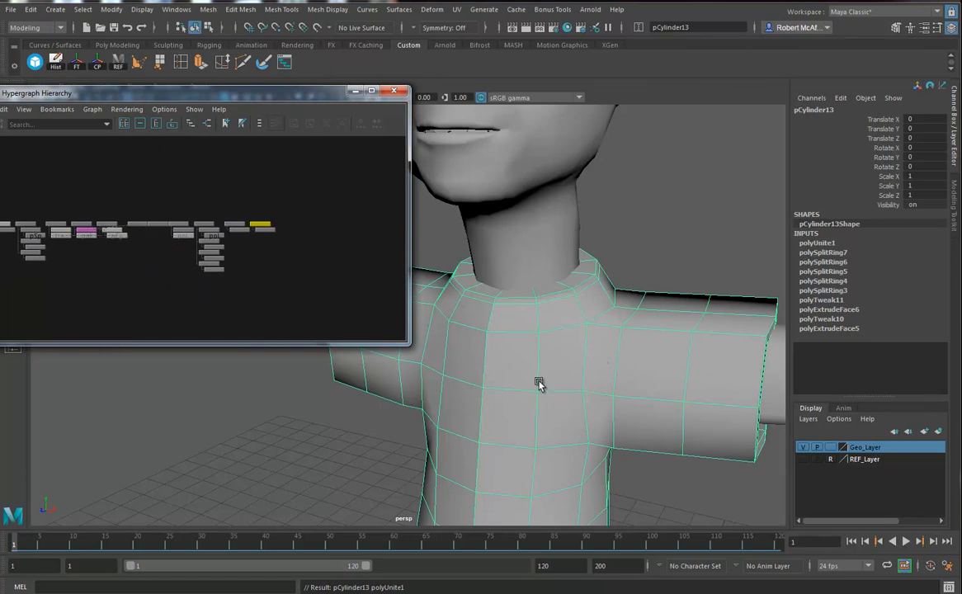
- Delete the combined shirt's construction history and merge the overlapping vertices of its two halves
{"action": "key", "text": "alt+shift+d"}
{"action": "left_click_drag", "start_coordinate": [600, 384], "coordinate": [573, 347], "text": "alt"}
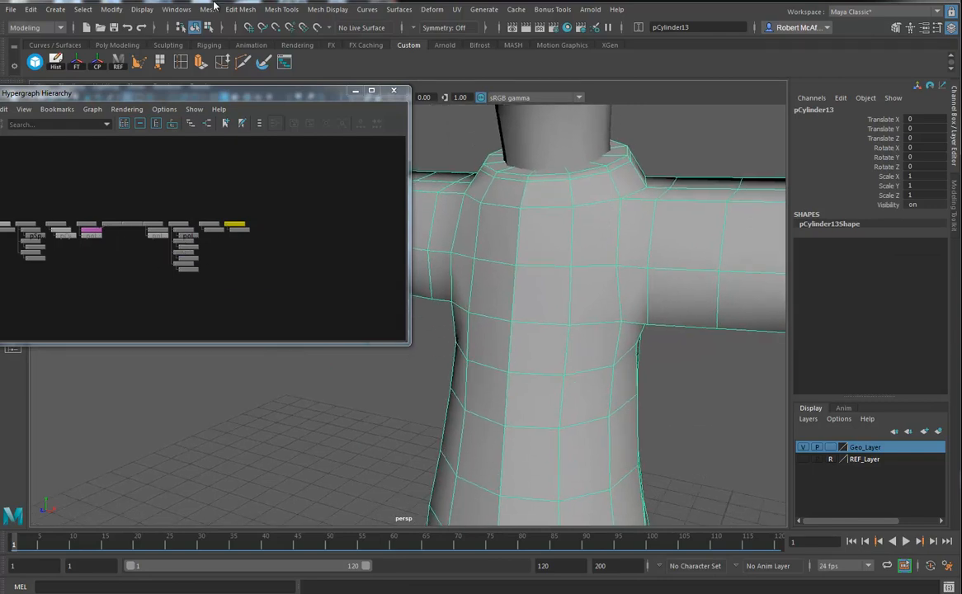
{"action": "left_click", "coordinate": [209, 8]}
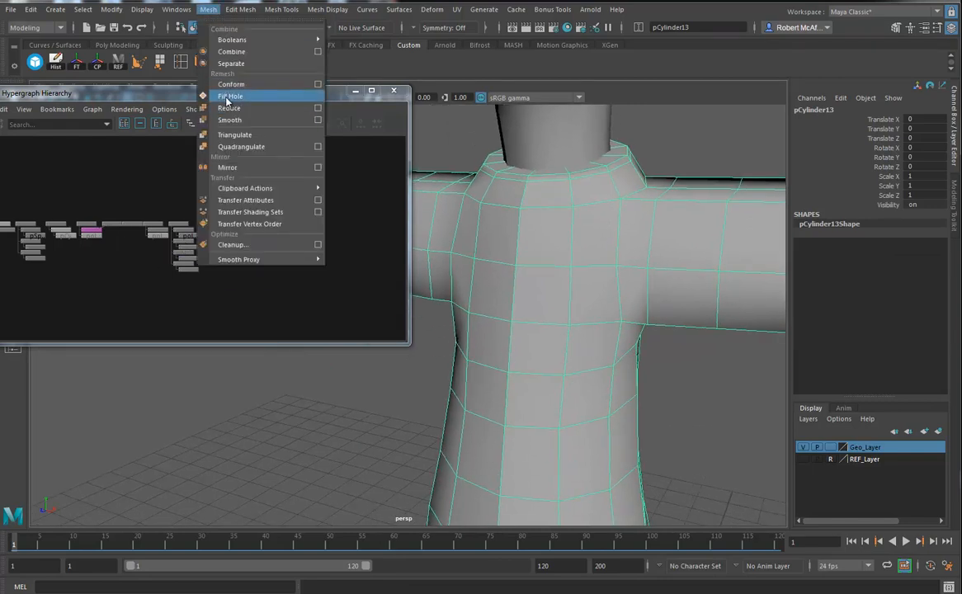
{"action": "mouse_move", "coordinate": [240, 9]}
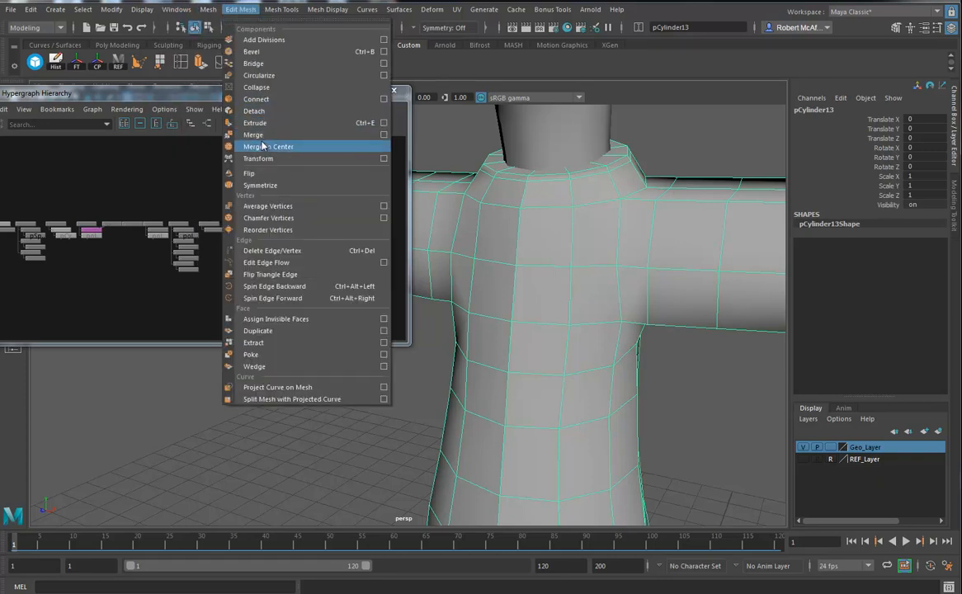
{"action": "left_click", "coordinate": [251, 135]}
{"action": "left_click_drag", "start_coordinate": [610, 345], "coordinate": [507, 324], "text": "alt"}
{"action": "scroll", "coordinate": [506, 310], "scroll_direction": "down", "scroll_amount": 4}
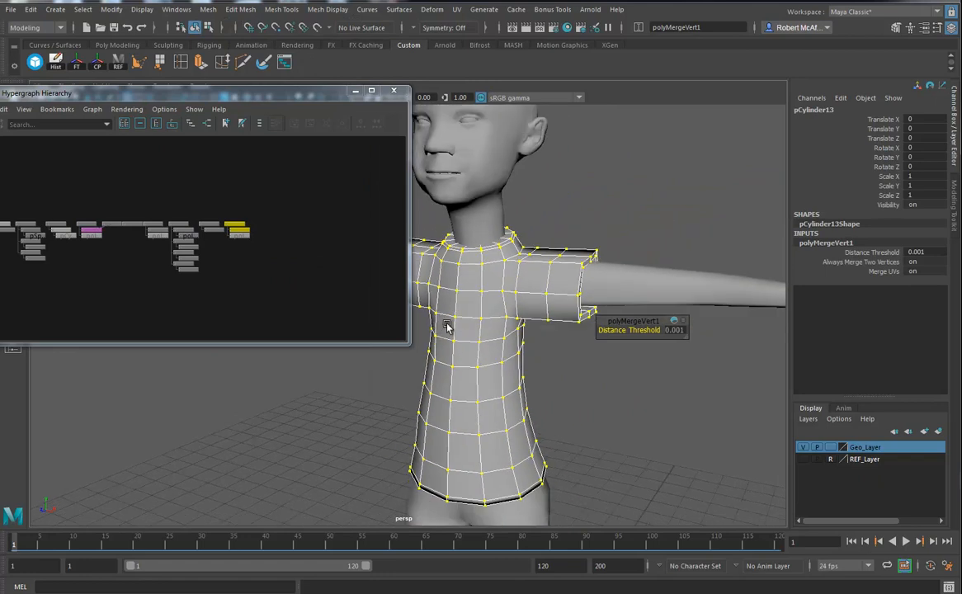
- Switch the shirt to smooth mesh preview, return to object mode and isolate the shirt in the viewport
{"action": "key", "text": "3"}
{"action": "right_click_drag", "start_coordinate": [506, 345], "coordinate": [563, 268]}
{"action": "left_click", "coordinate": [631, 364]}
{"action": "scroll", "coordinate": [631, 363], "scroll_direction": "up", "scroll_amount": 5}
{"action": "left_click", "coordinate": [515, 282]}
{"action": "left_click_drag", "start_coordinate": [515, 282], "coordinate": [529, 253], "text": "alt"}
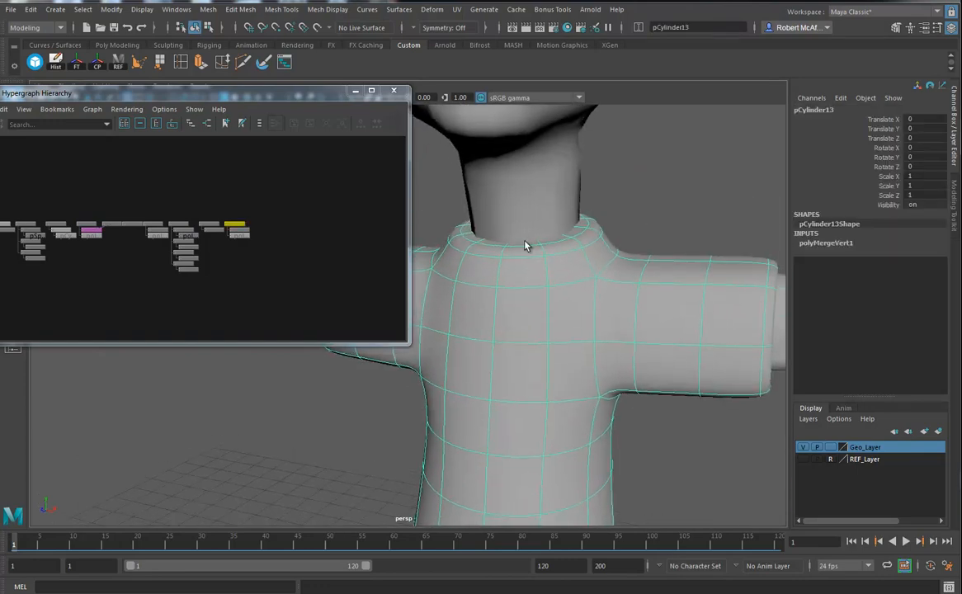
{"action": "right_click", "coordinate": [525, 241]}
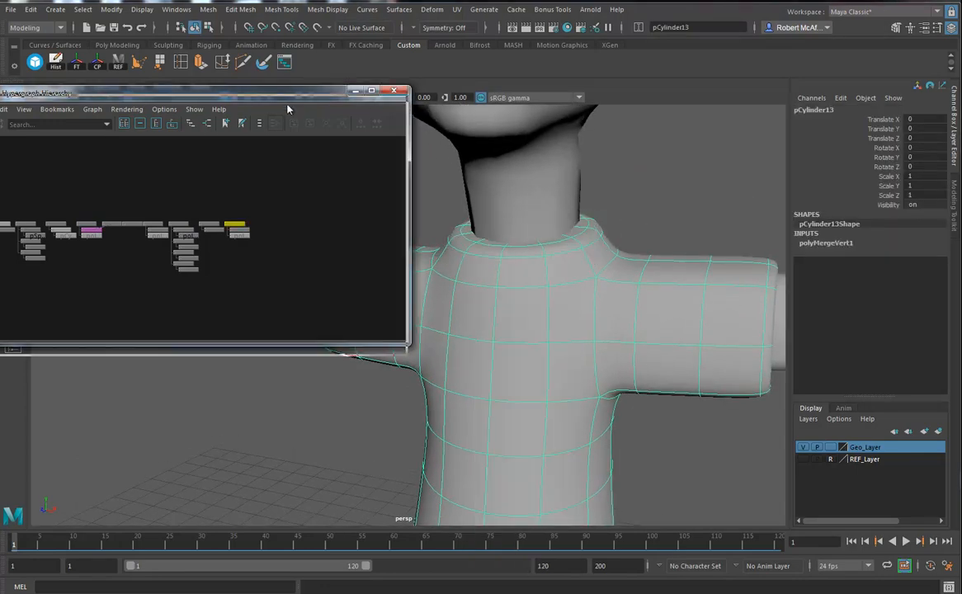
{"action": "left_click_drag", "start_coordinate": [263, 89], "coordinate": [258, 102]}
{"action": "left_click_drag", "start_coordinate": [528, 281], "coordinate": [532, 339], "text": "alt"}
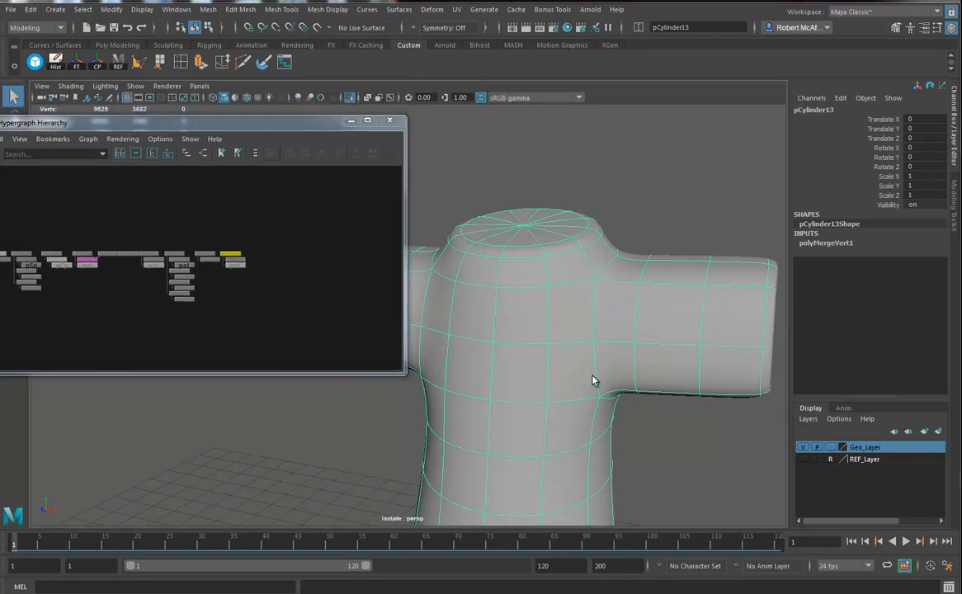
- Select all faces around the center vertex of the shirt's neck cap and extrude them inward to a local scale of about 0.57
{"action": "right_click", "coordinate": [536, 242]}
{"action": "left_click", "coordinate": [495, 243]}
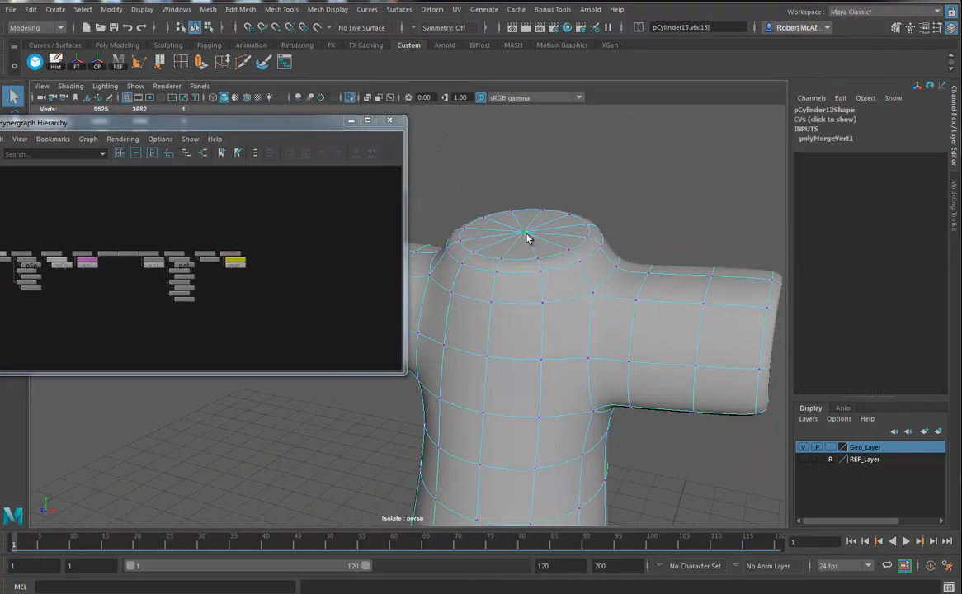
{"action": "right_click", "coordinate": [528, 239], "text": "ctrl"}
{"action": "mouse_move", "coordinate": [525, 266]}
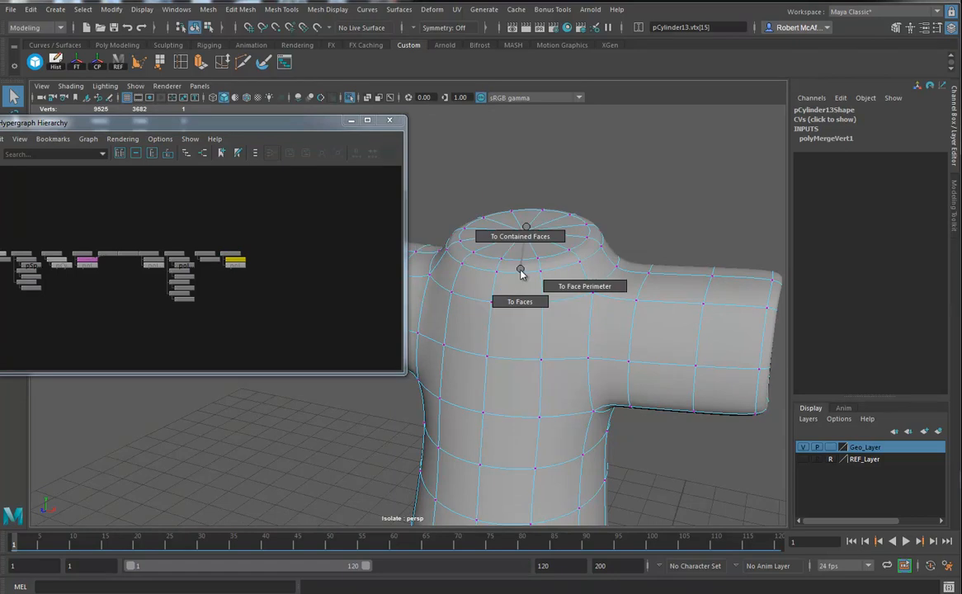
{"action": "left_click", "coordinate": [520, 303]}
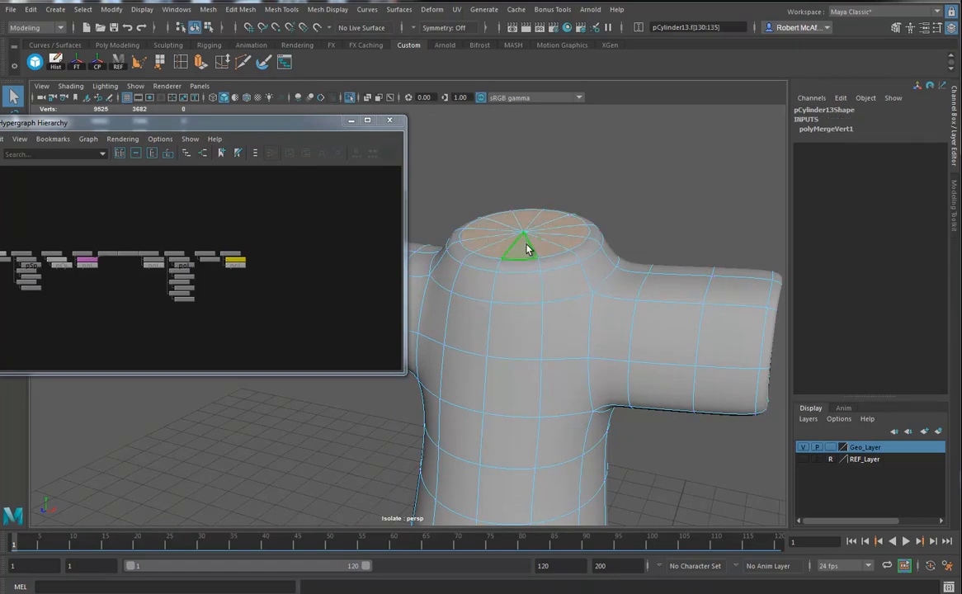
{"action": "key", "text": "ctrl+e"}
{"action": "left_click", "coordinate": [568, 170]}
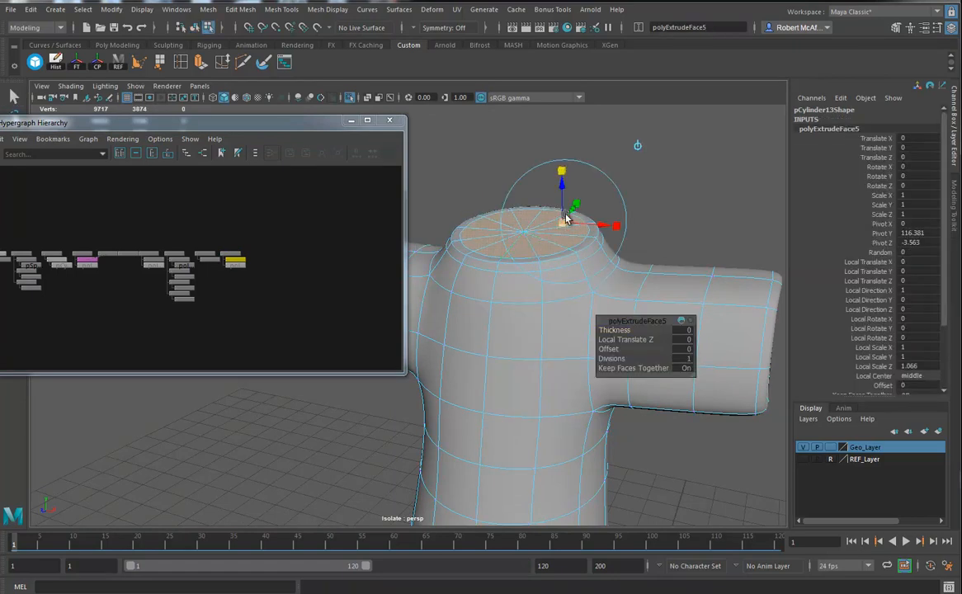
{"action": "left_click_drag", "start_coordinate": [563, 222], "coordinate": [566, 256]}
{"action": "key", "text": "e"}
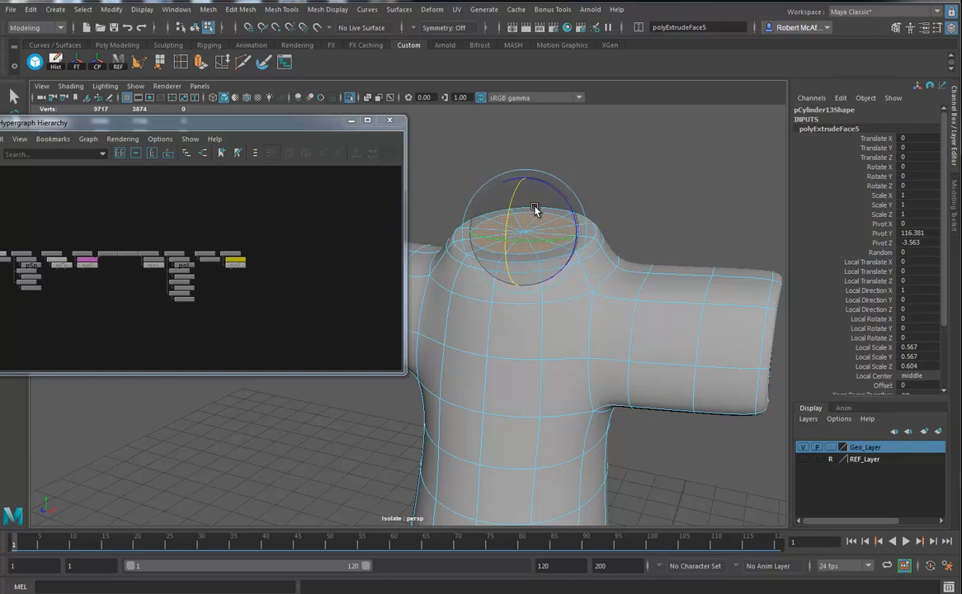
- Try to extrude the inner neck cap faces about 1.3 units down into the shirt
{"action": "key", "text": "ctrl+e"}
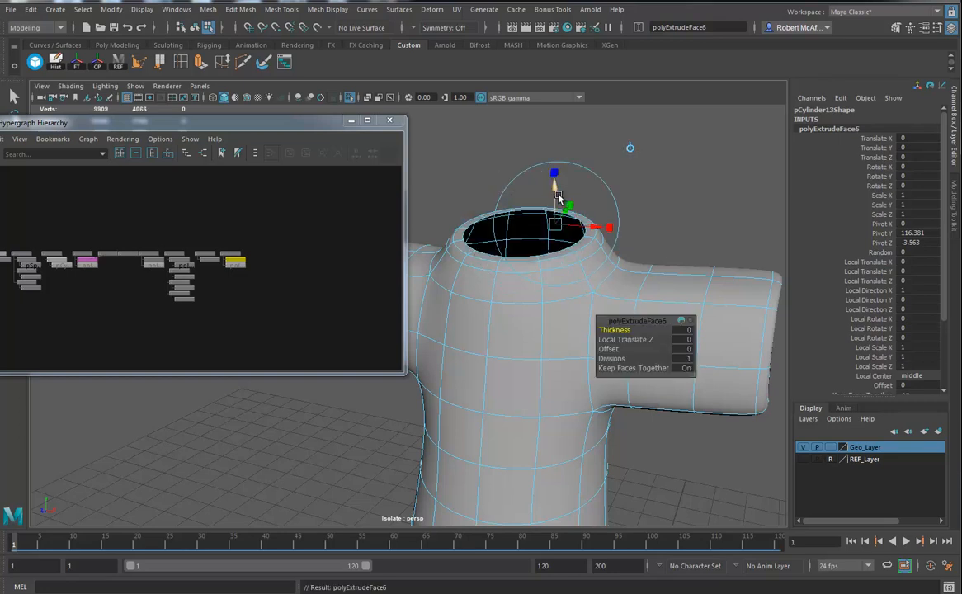
{"action": "key", "text": "ctrl+z"}
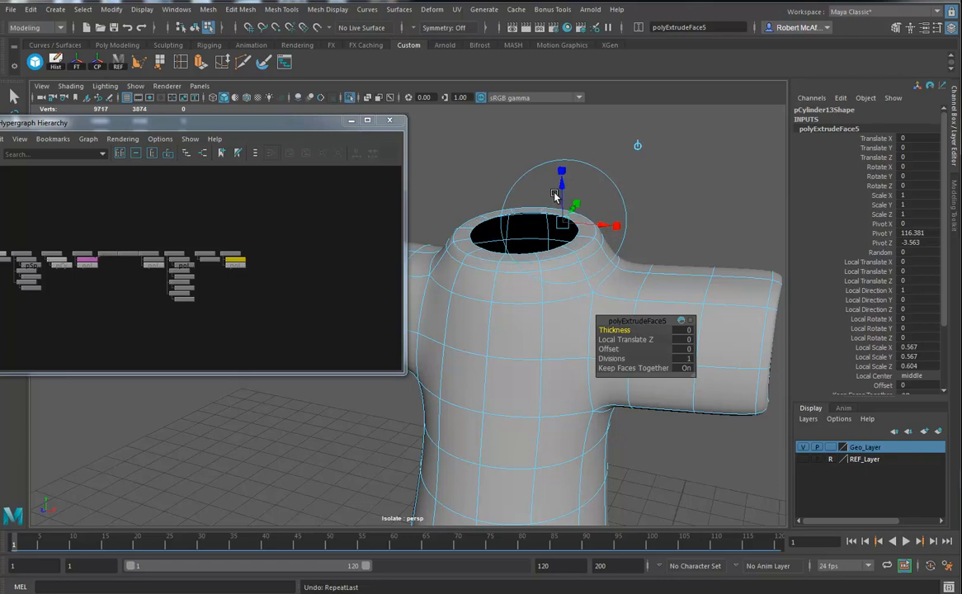
{"action": "left_click_drag", "start_coordinate": [558, 196], "coordinate": [562, 196]}
{"action": "key", "text": "ctrl+e"}
{"action": "left_click_drag", "start_coordinate": [555, 188], "coordinate": [556, 202]}
{"action": "right_click_drag", "start_coordinate": [459, 274], "coordinate": [479, 264]}
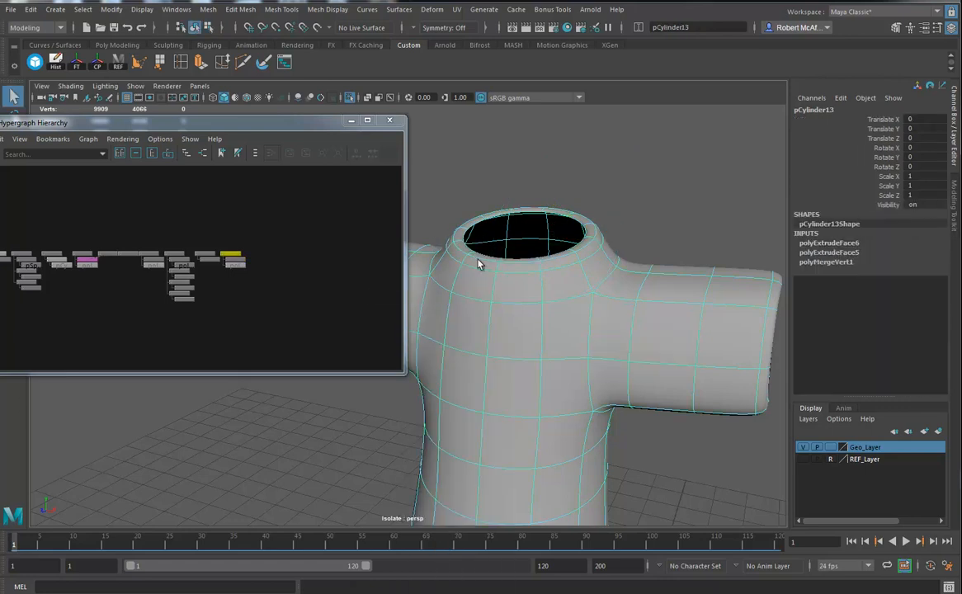
{"action": "left_click", "coordinate": [350, 100]}
{"action": "mouse_move", "coordinate": [576, 314]}
{"action": "left_mouse_down", "text": "alt"}
{"action": "mouse_move", "coordinate": [535, 320]}
{"action": "mouse_move", "coordinate": [566, 320]}
{"action": "left_mouse_up", "text": "alt"}
- Undo the downward extrusion of the neck cap faces
{"action": "key", "text": "ctrl+z"}
{"action": "key", "text": "ctrl+z"}
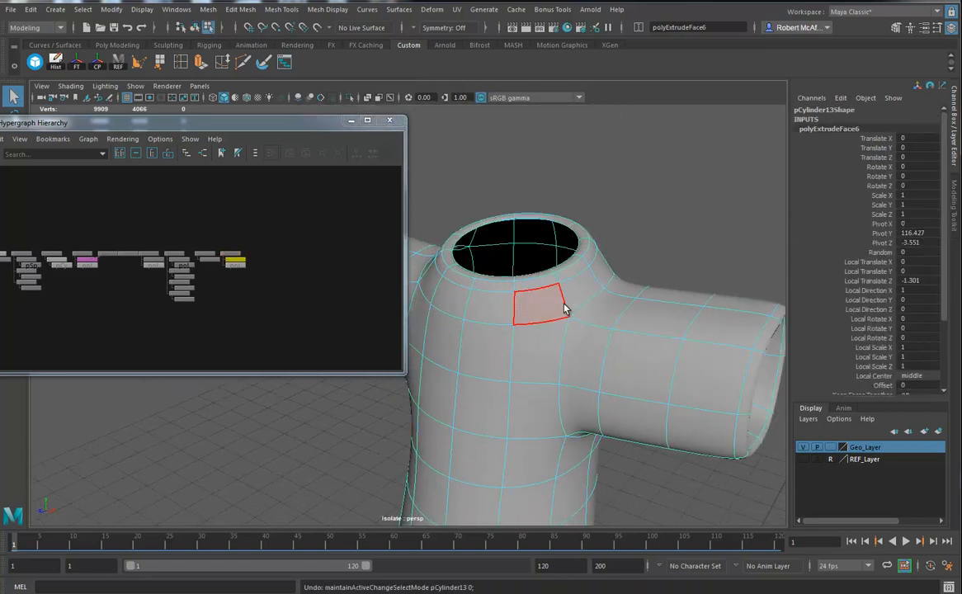
{"action": "key", "text": "ctrl+z"}
{"action": "key", "text": "ctrl+z"}
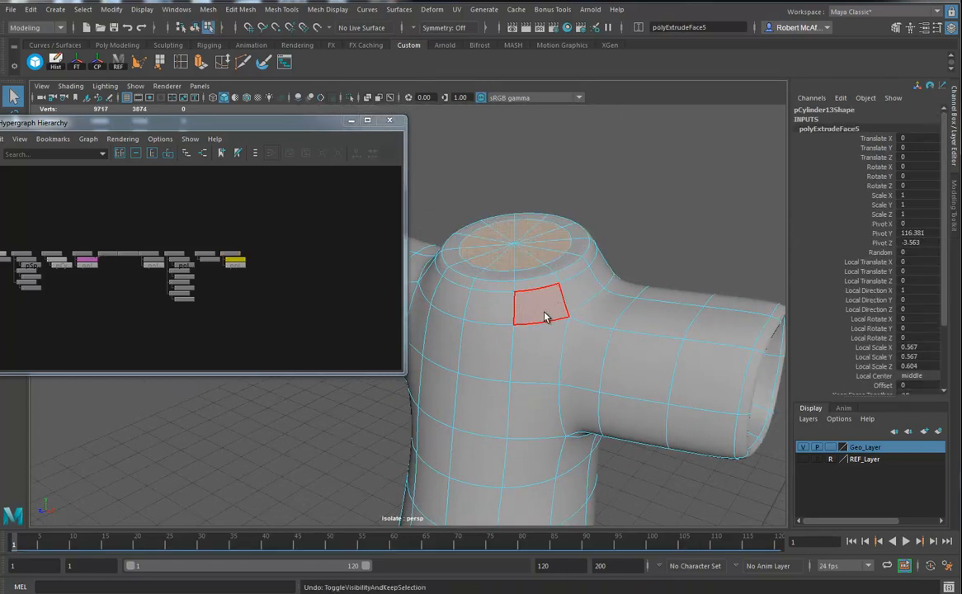
- Extrude the inner neck cap faces down into the collar twice, by about 0.84 and 1.09 units, and return to object mode
{"action": "left_click_drag", "start_coordinate": [533, 316], "coordinate": [548, 318], "text": "alt"}
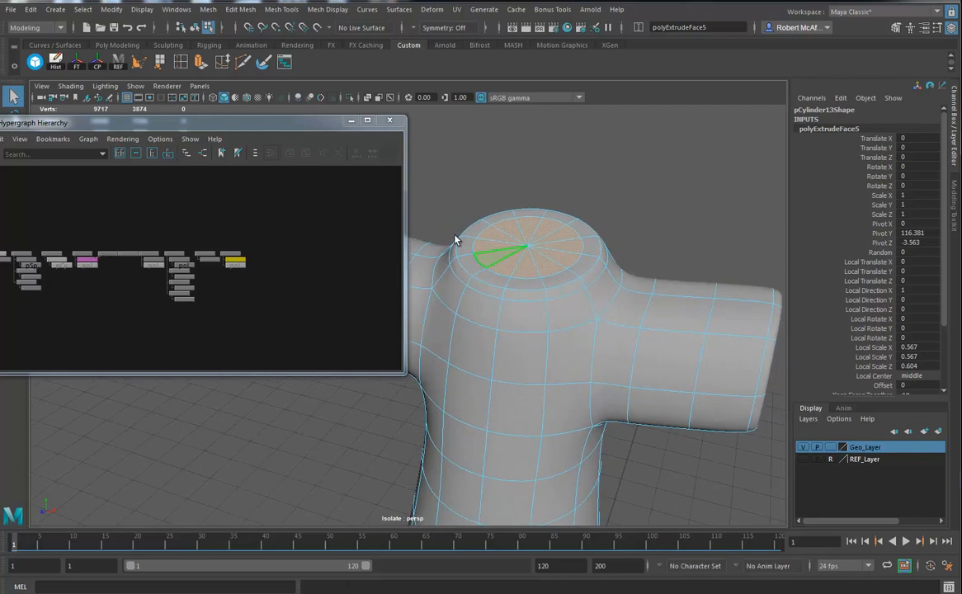
{"action": "key", "text": "ctrl+e"}
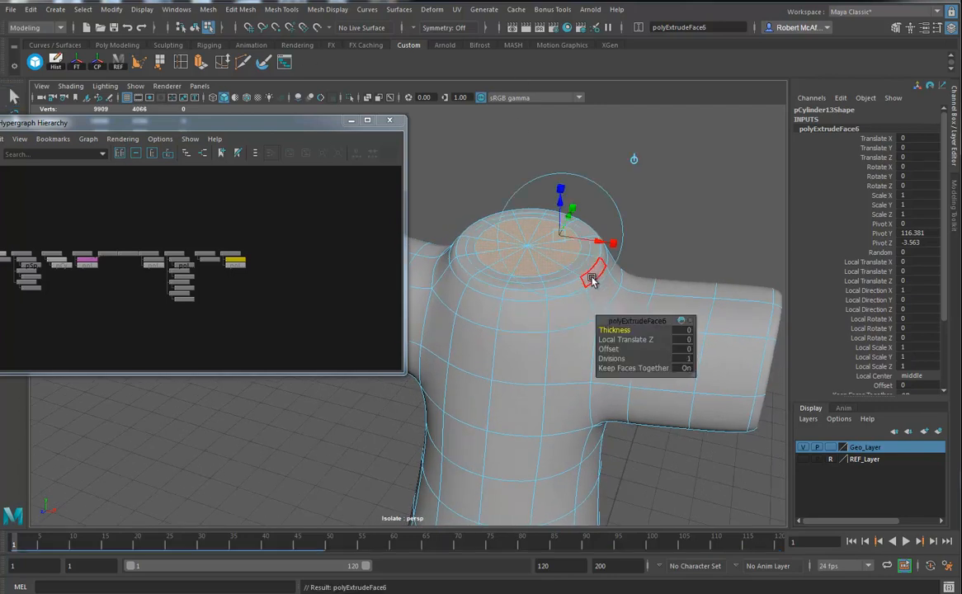
{"action": "left_click_drag", "start_coordinate": [559, 203], "coordinate": [559, 213]}
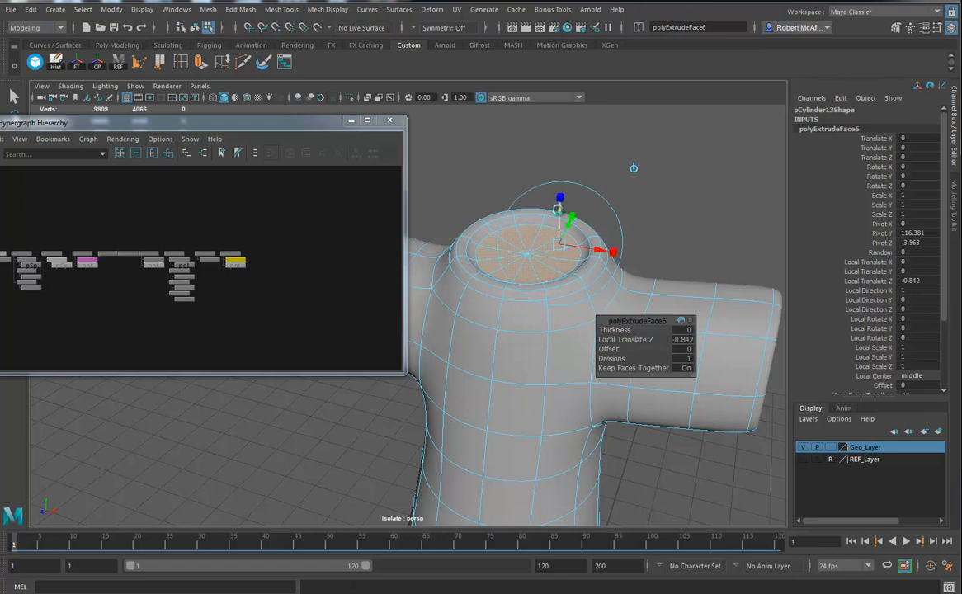
{"action": "key", "text": "ctrl+e"}
{"action": "left_click_drag", "start_coordinate": [561, 210], "coordinate": [547, 284]}
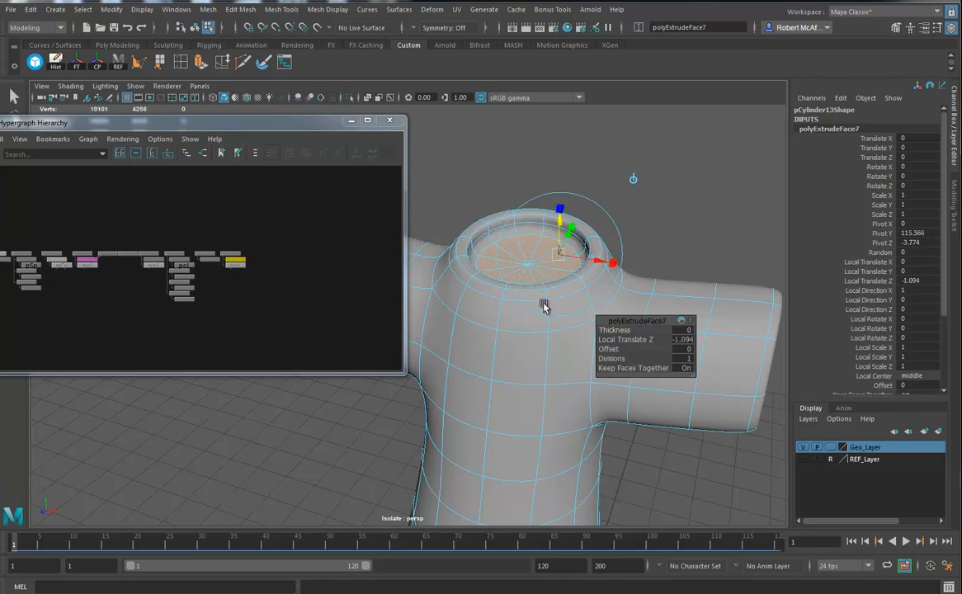
{"action": "right_click_drag", "start_coordinate": [571, 294], "coordinate": [596, 272]}
- Insert a supporting edge loop close to the open end of each shirt sleeve
{"action": "left_click_drag", "start_coordinate": [658, 335], "coordinate": [577, 297], "text": "alt"}
{"action": "right_click_drag", "start_coordinate": [482, 267], "coordinate": [452, 263]}
{"action": "left_click", "coordinate": [454, 252]}
{"action": "right_click", "coordinate": [455, 256], "text": "ctrl"}
{"action": "mouse_move", "coordinate": [452, 263]}
{"action": "right_mouse_down", "text": "shift"}
{"action": "mouse_move", "coordinate": [369, 264]}
{"action": "mouse_move", "coordinate": [466, 273]}
{"action": "right_mouse_up", "text": "shift"}
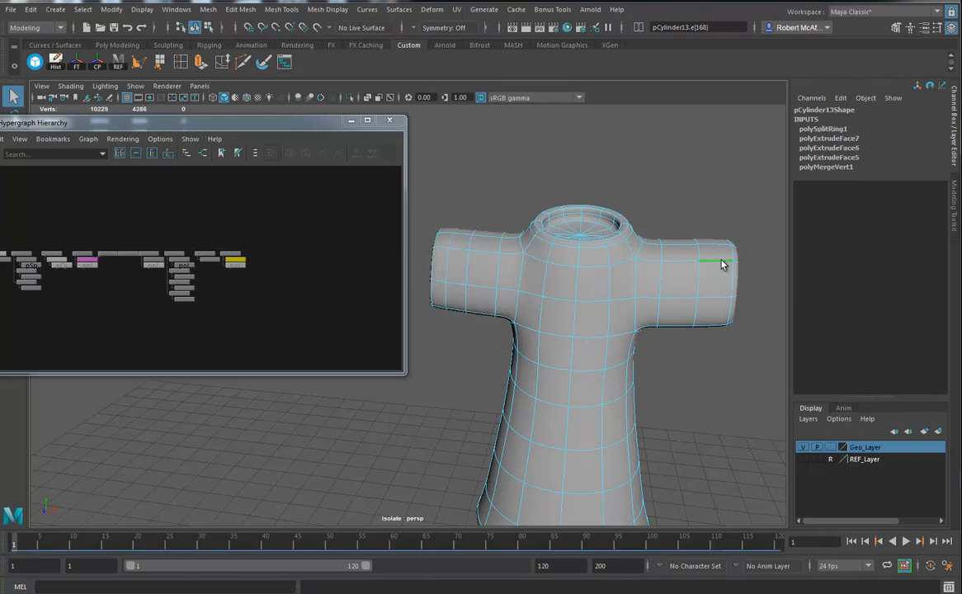
{"action": "key", "text": "g"}
- Select all faces capping the shirt's bottom opening and extrude them slightly inward to form a hem rim
{"action": "right_click_drag", "start_coordinate": [716, 334], "coordinate": [581, 329], "text": "alt"}
{"action": "left_click_drag", "start_coordinate": [582, 329], "coordinate": [535, 321], "text": "alt"}
{"action": "right_click_drag", "start_coordinate": [535, 322], "coordinate": [621, 361], "text": "alt"}
{"action": "right_click_drag", "start_coordinate": [529, 315], "coordinate": [468, 289]}
{"action": "left_click", "coordinate": [520, 345]}
{"action": "right_click_drag", "start_coordinate": [520, 345], "coordinate": [516, 403], "text": "ctrl"}
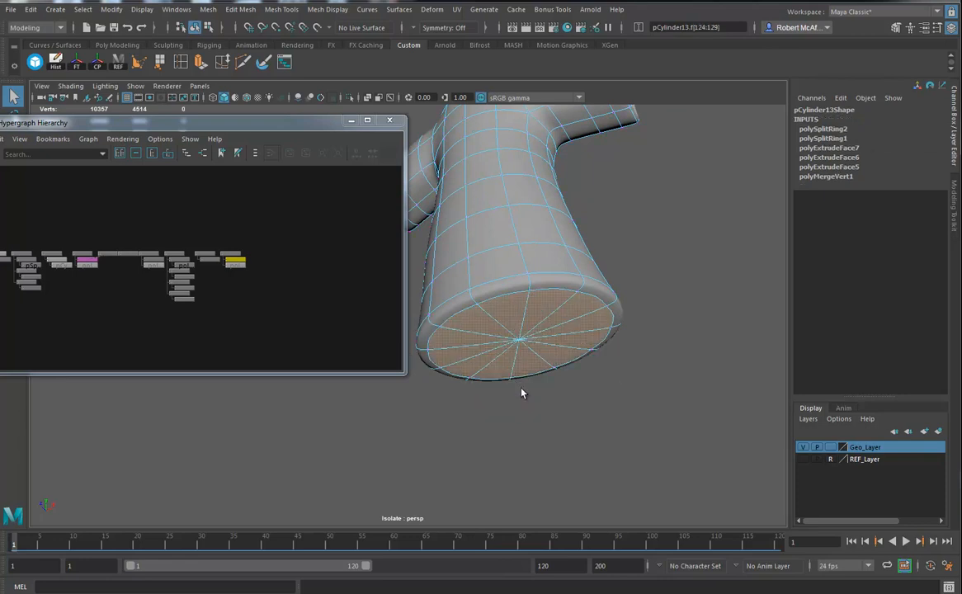
{"action": "key", "text": "ctrl+e"}
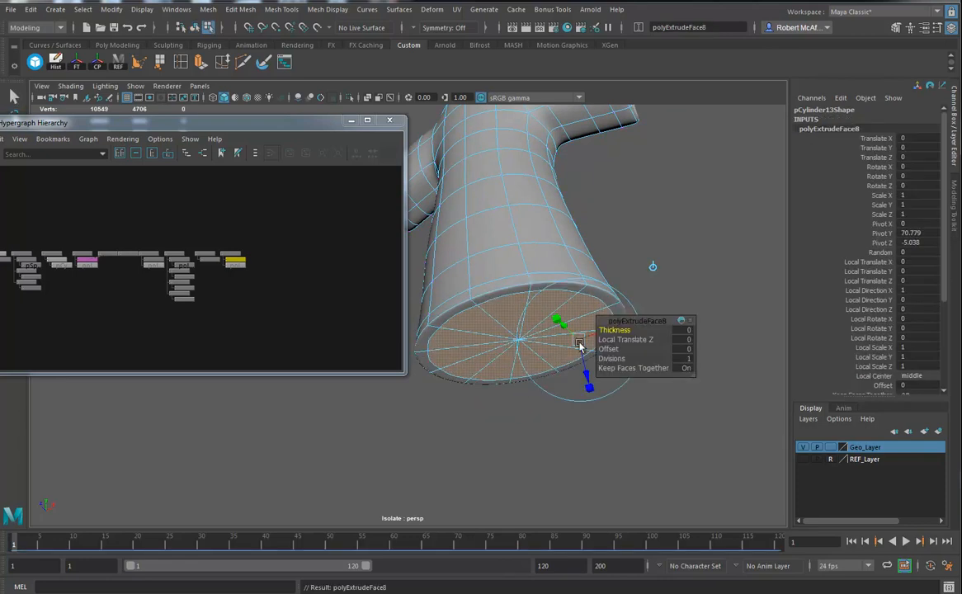
{"action": "left_click_drag", "start_coordinate": [578, 339], "coordinate": [597, 345]}
- Extrude the bottom cap faces about 3 units up into the shirt, scale them to about 0.617, and return to object mode
{"action": "key", "text": "ctrl+e"}
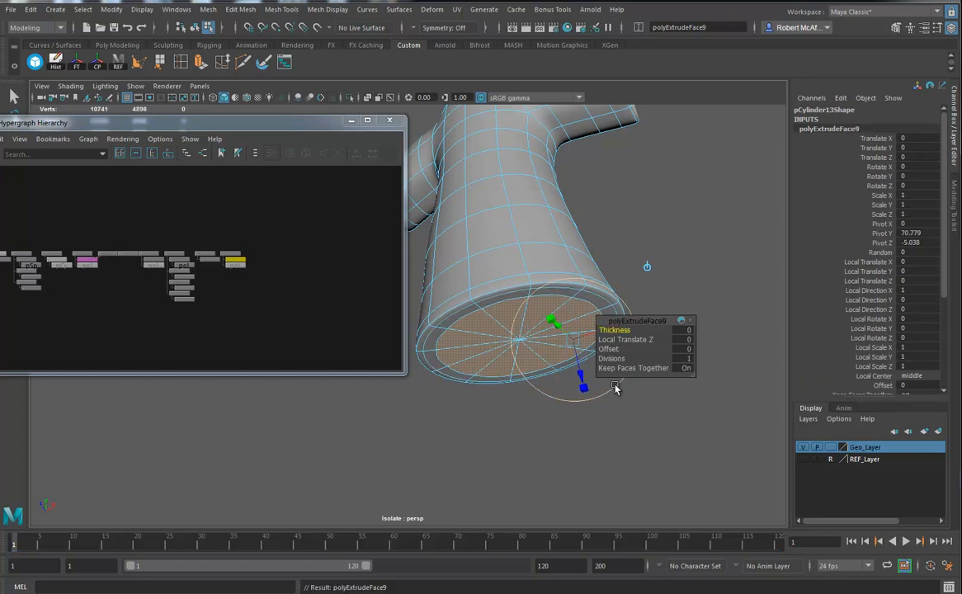
{"action": "left_click_drag", "start_coordinate": [582, 388], "coordinate": [576, 348]}
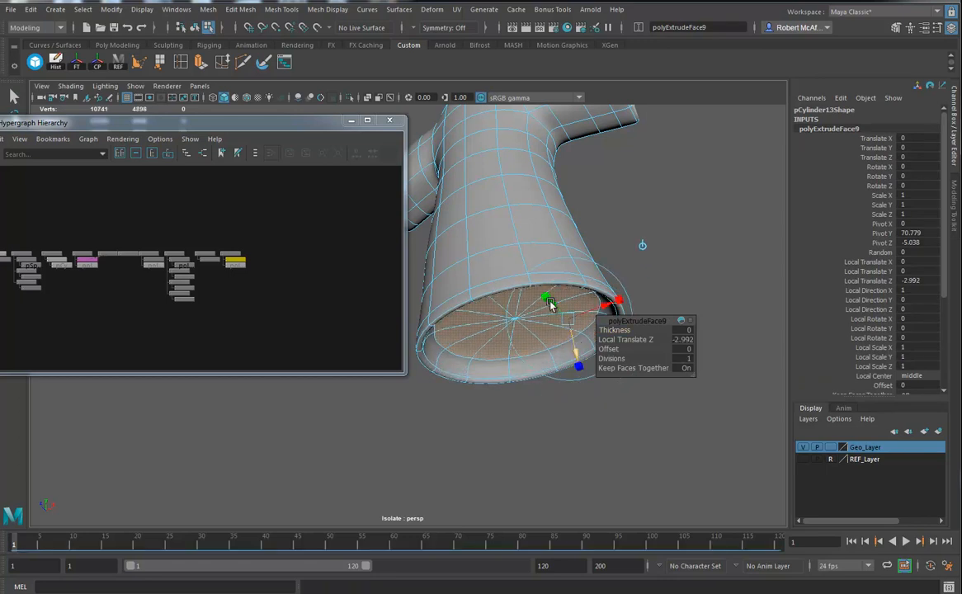
{"action": "left_click_drag", "start_coordinate": [546, 299], "coordinate": [558, 353]}
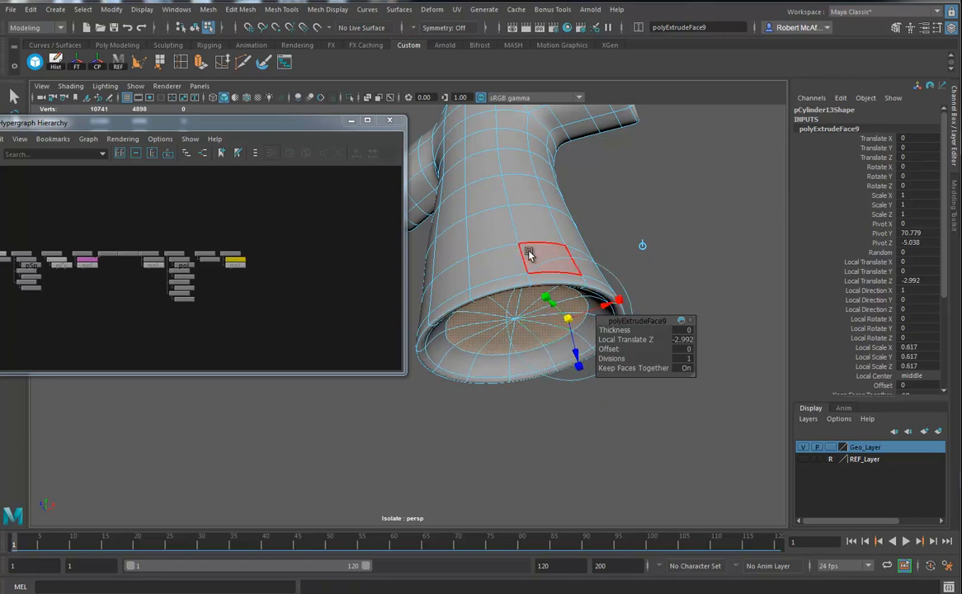
{"action": "left_click_drag", "start_coordinate": [532, 268], "coordinate": [509, 214], "text": "alt"}
{"action": "key", "text": "F8"}
{"action": "right_click_drag", "start_coordinate": [545, 189], "coordinate": [532, 322], "text": "alt"}
{"action": "left_click_drag", "start_coordinate": [532, 322], "coordinate": [550, 302], "text": "alt"}
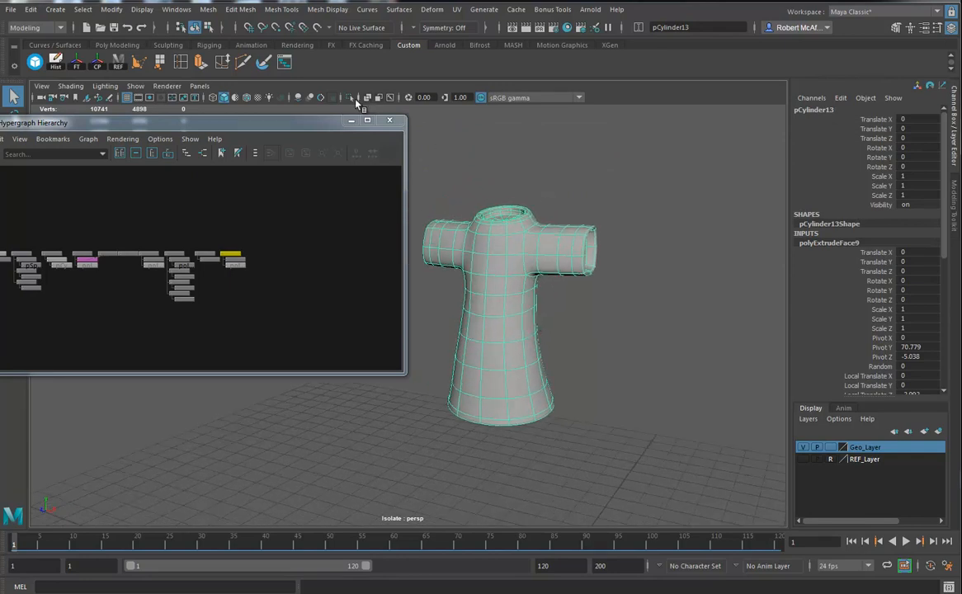
- Delete the finished shirt mesh's construction history and rename the object Shirt
{"action": "left_click", "coordinate": [514, 271]}
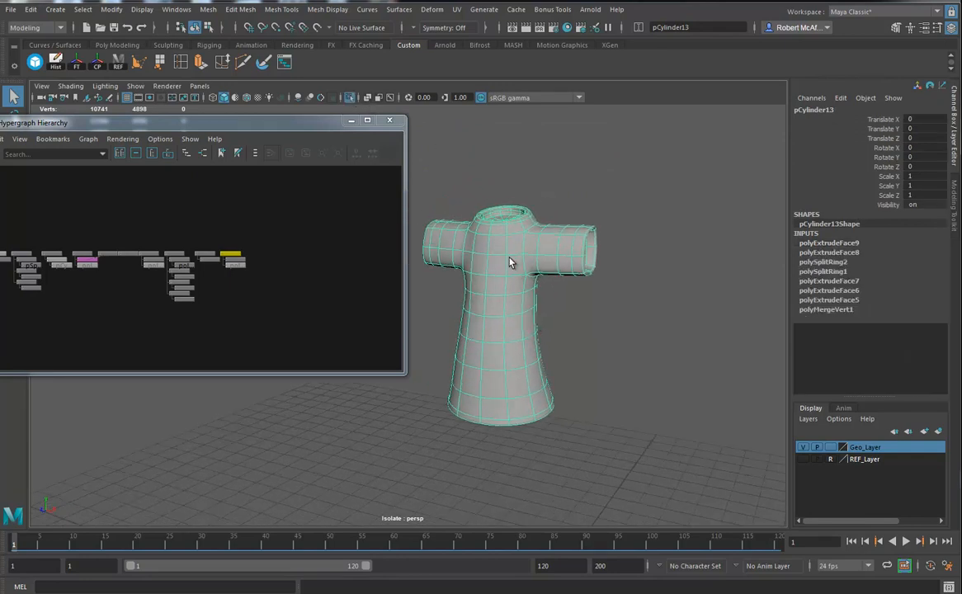
{"action": "key", "text": "alt+shift+d"}
{"action": "double_click", "coordinate": [814, 110]}
{"action": "type", "text": "Shirt"}
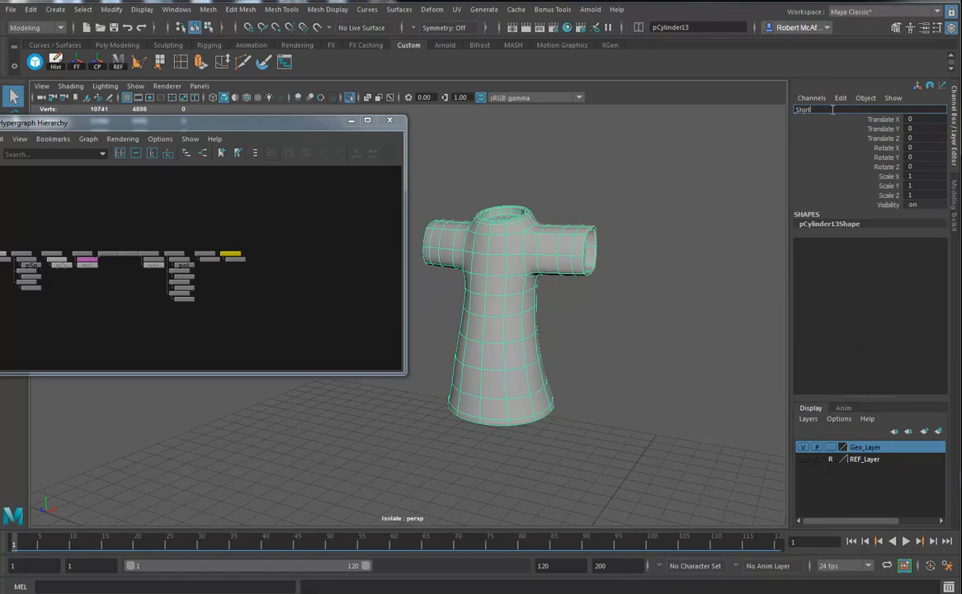
{"action": "key", "text": "Return"}
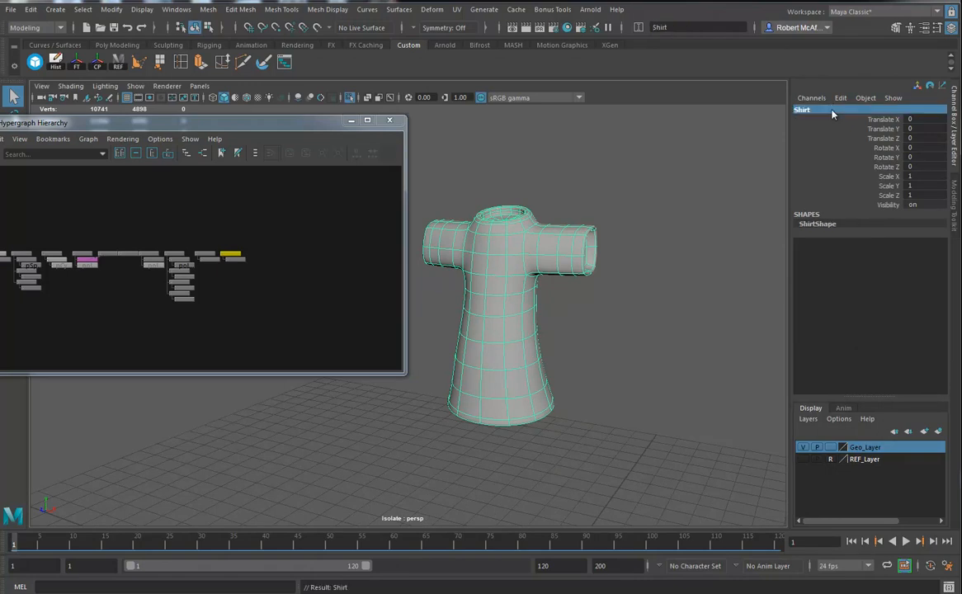
- Export the selected shirt as an OBJ file named shirt in the project's scenes folder
{"action": "left_click", "coordinate": [11, 9]}
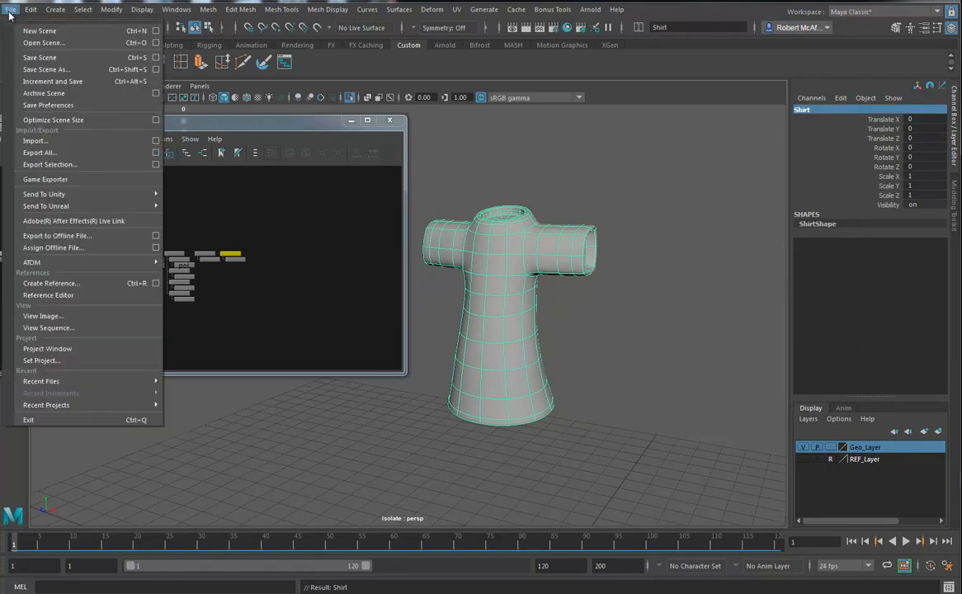
{"action": "left_click", "coordinate": [49, 165]}
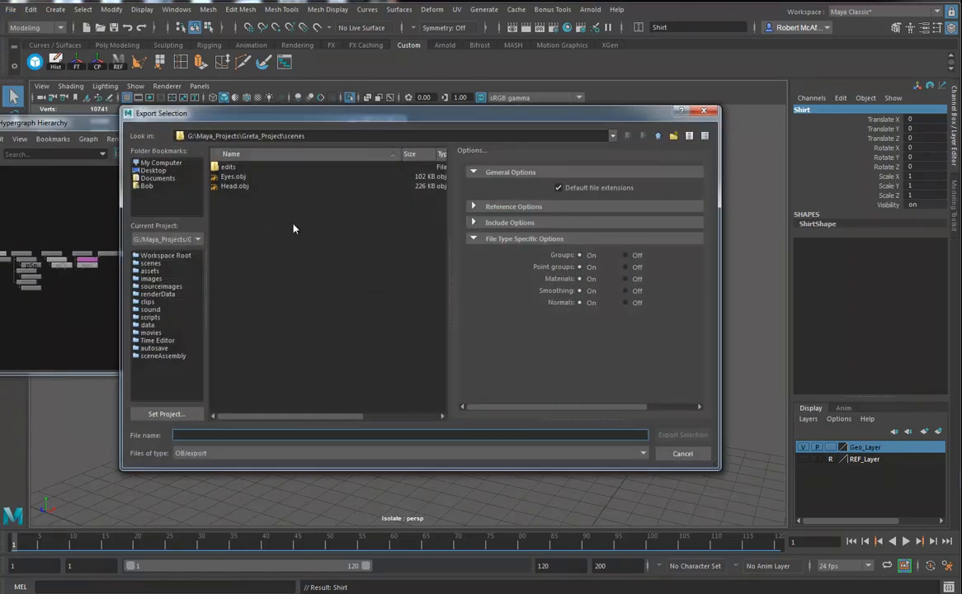
{"action": "type", "text": "s"}
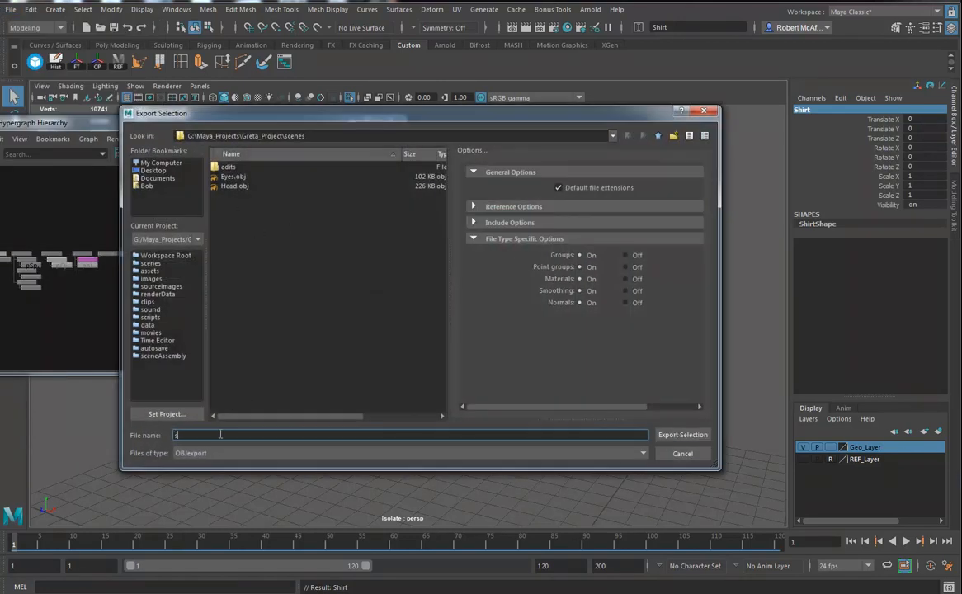
{"action": "type", "text": "hirt"}
{"action": "key", "text": "Return"}
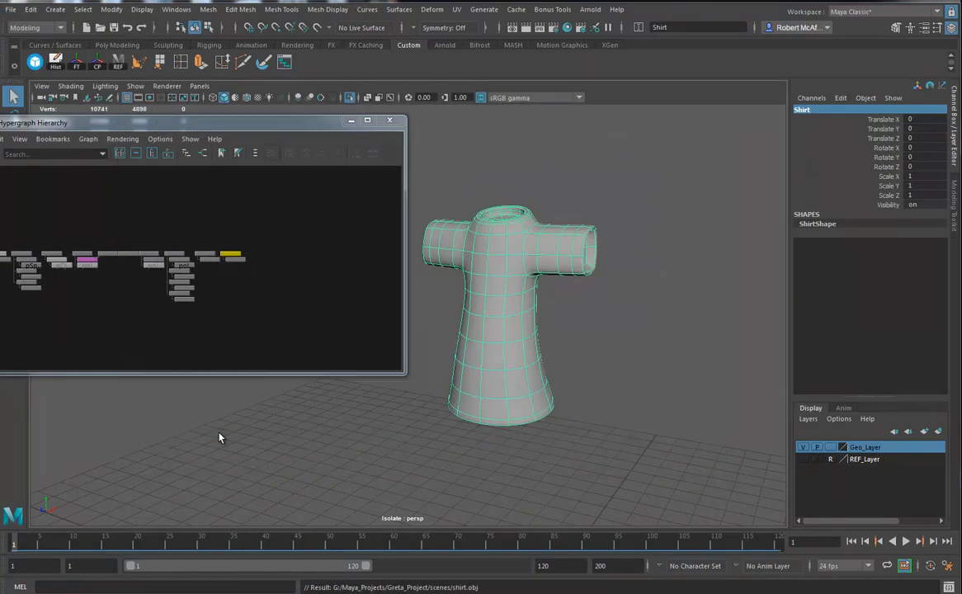
- Show the whole model again and insert an edge loop around the upper thigh of the unmirrored pants half
{"action": "left_click", "coordinate": [350, 98]}
{"action": "right_click_drag", "start_coordinate": [462, 272], "coordinate": [581, 347], "text": "alt"}
{"action": "left_click", "coordinate": [528, 350]}
{"action": "left_click", "coordinate": [519, 349]}
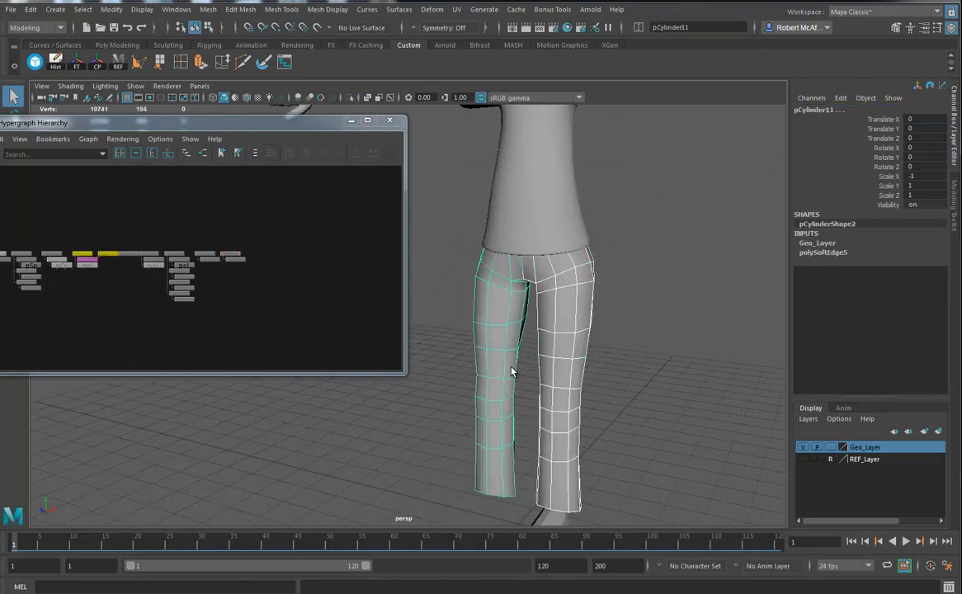
{"action": "mouse_move", "coordinate": [530, 322]}
{"action": "left_mouse_down", "text": "alt"}
{"action": "mouse_move", "coordinate": [557, 303]}
{"action": "mouse_move", "coordinate": [541, 316]}
{"action": "left_mouse_up", "text": "alt"}
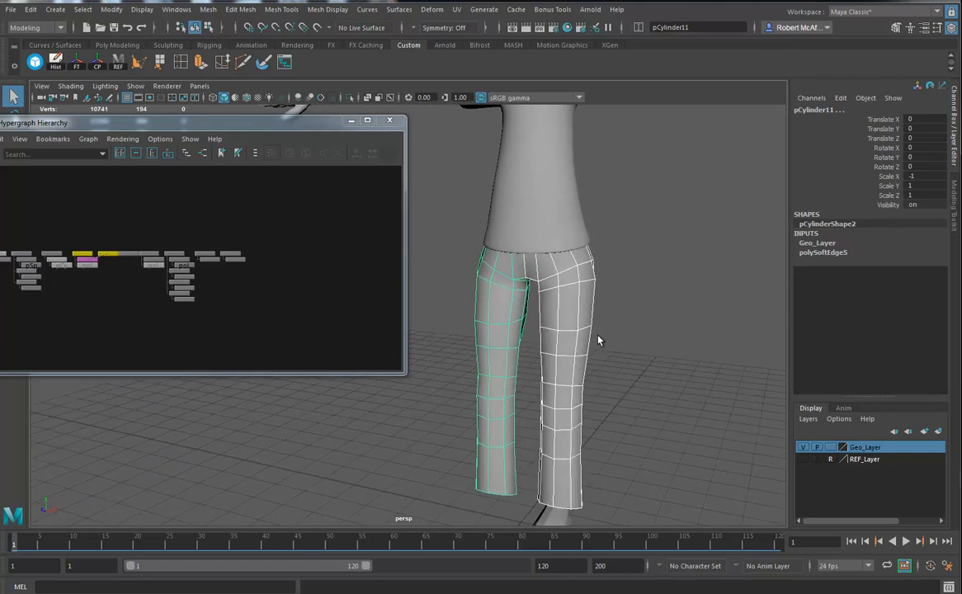
{"action": "left_click", "coordinate": [561, 322]}
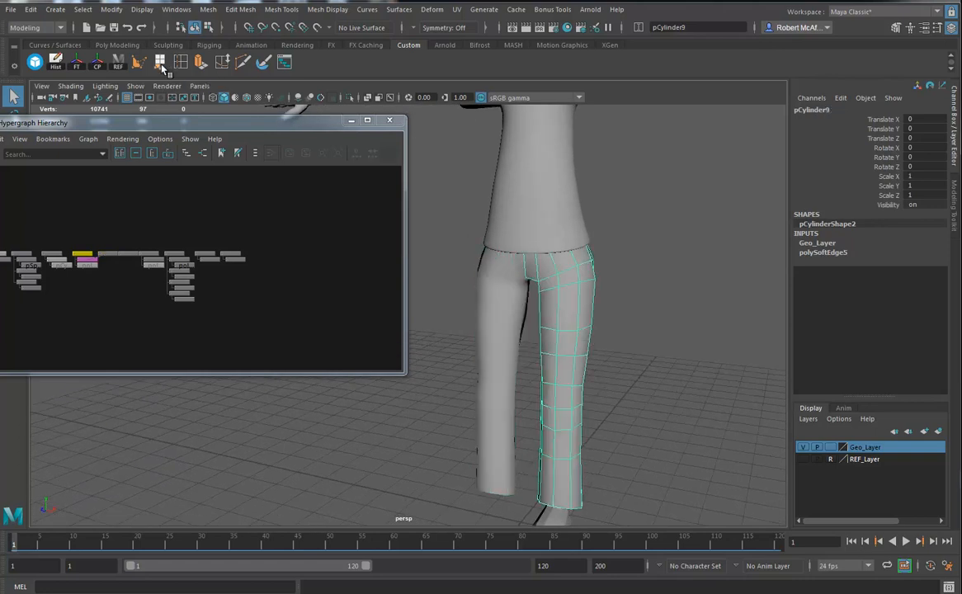
{"action": "left_click", "coordinate": [179, 65]}
{"action": "left_click", "coordinate": [558, 308]}
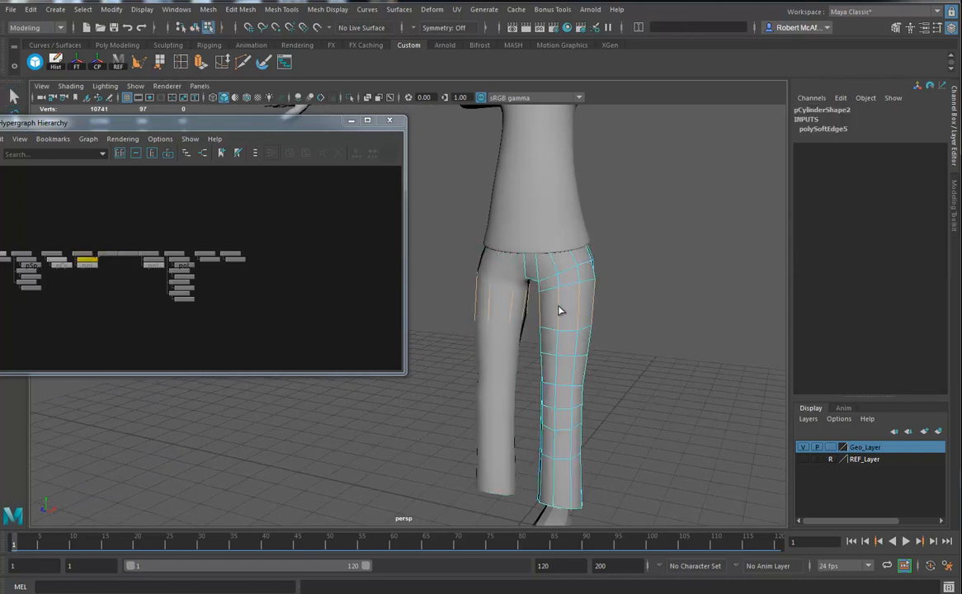
{"action": "left_click", "coordinate": [561, 311]}
{"action": "middle_click_drag", "start_coordinate": [591, 403], "coordinate": [592, 300], "text": "alt"}
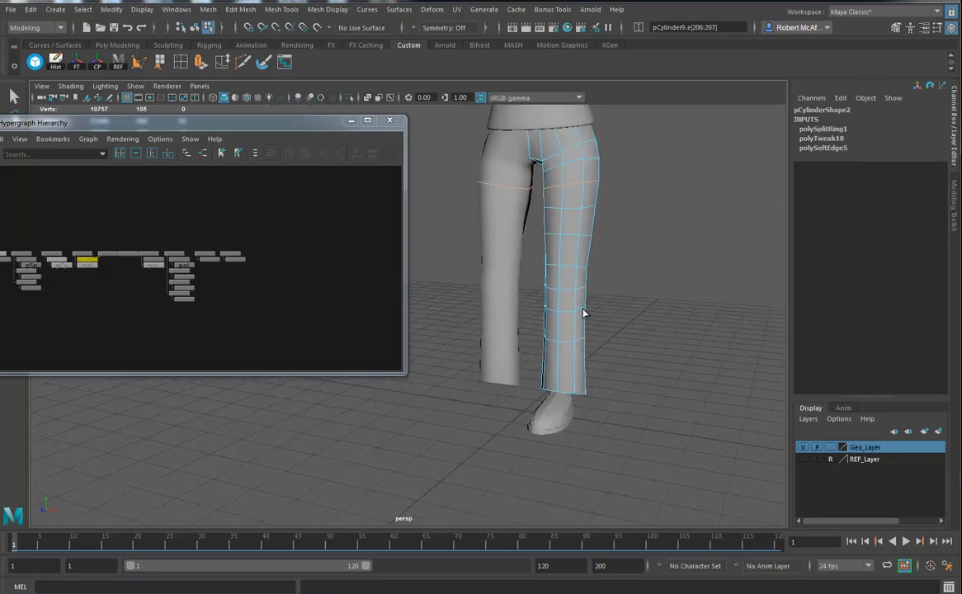
- Insert three edge loops around the lower pants leg, with the last one close to the hem
{"action": "left_click_drag", "start_coordinate": [591, 300], "coordinate": [552, 348], "text": "alt"}
{"action": "right_click_drag", "start_coordinate": [552, 349], "coordinate": [591, 371], "text": "alt"}
{"action": "middle_click_drag", "start_coordinate": [591, 372], "coordinate": [364, 310], "text": "alt"}
{"action": "left_click_drag", "start_coordinate": [516, 272], "coordinate": [544, 381], "text": "alt"}
{"action": "left_click", "coordinate": [527, 314]}
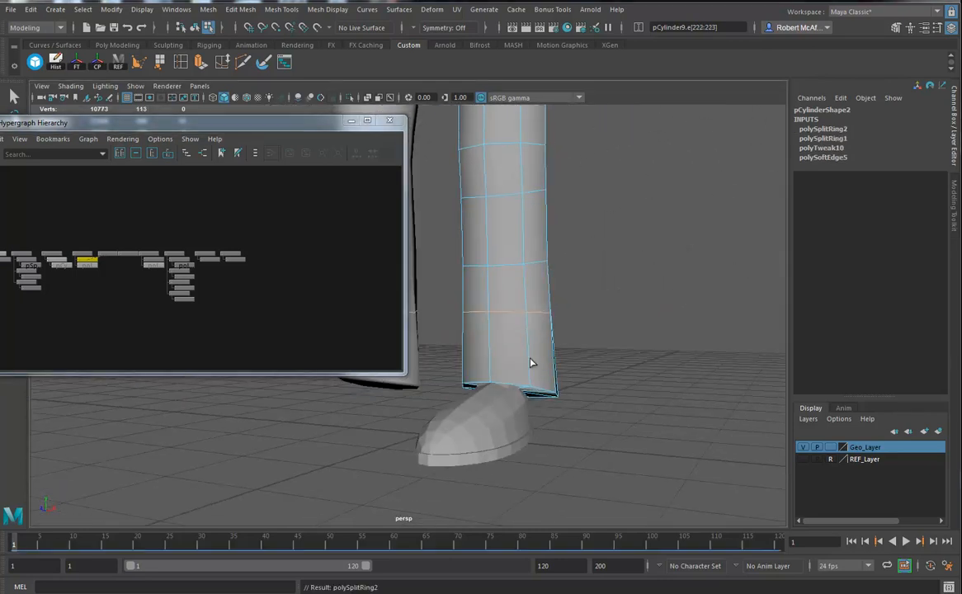
{"action": "left_click", "coordinate": [529, 355]}
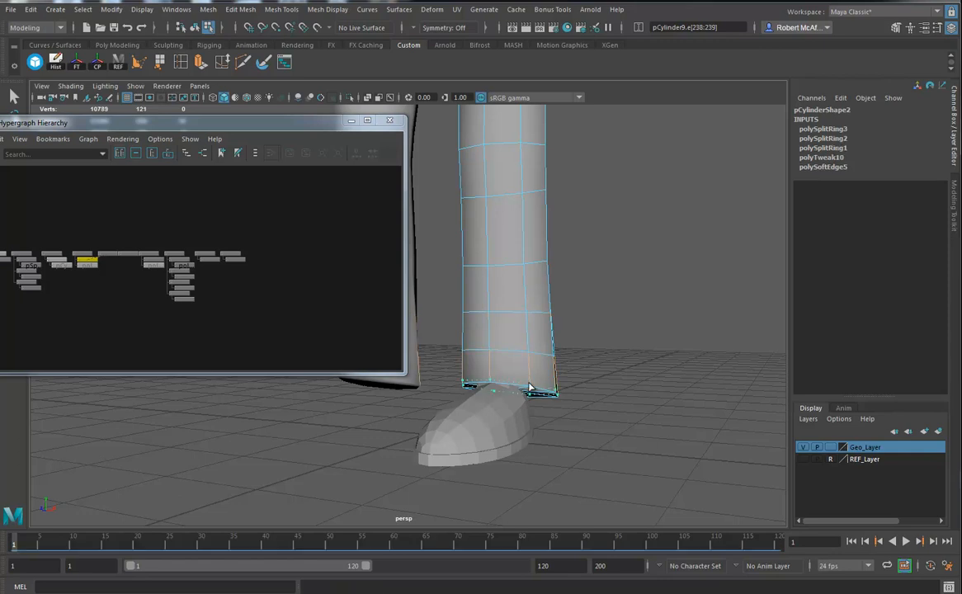
{"action": "left_click", "coordinate": [529, 388]}
- Isolate the pants half, extrude the faces capping its leg opening and scale them slightly inward to form a hem rim
{"action": "left_click_drag", "start_coordinate": [70, 120], "coordinate": [41, 153]}
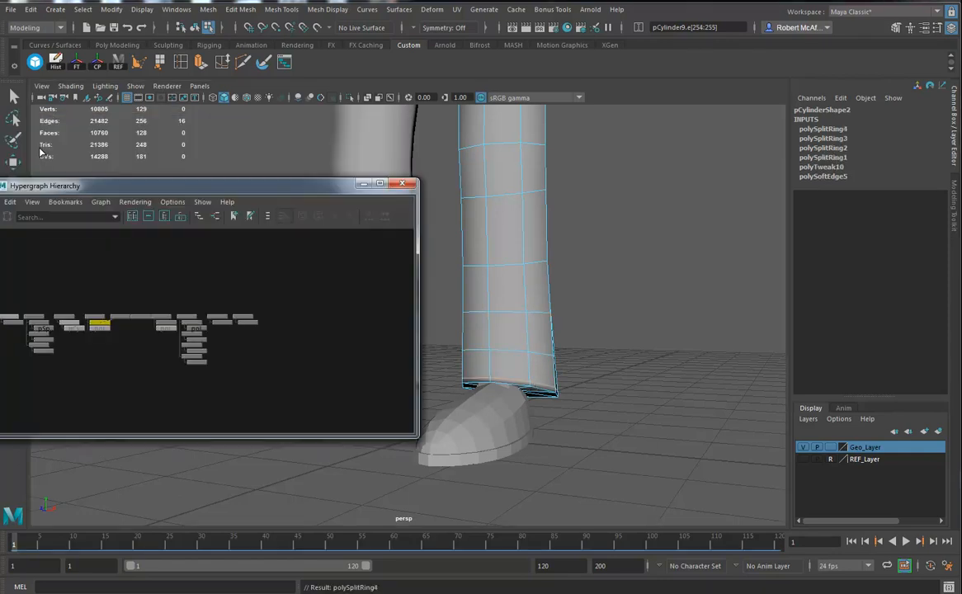
{"action": "left_click", "coordinate": [13, 161]}
{"action": "left_click_drag", "start_coordinate": [512, 347], "coordinate": [501, 189], "text": "alt"}
{"action": "right_click_drag", "start_coordinate": [500, 189], "coordinate": [561, 170]}
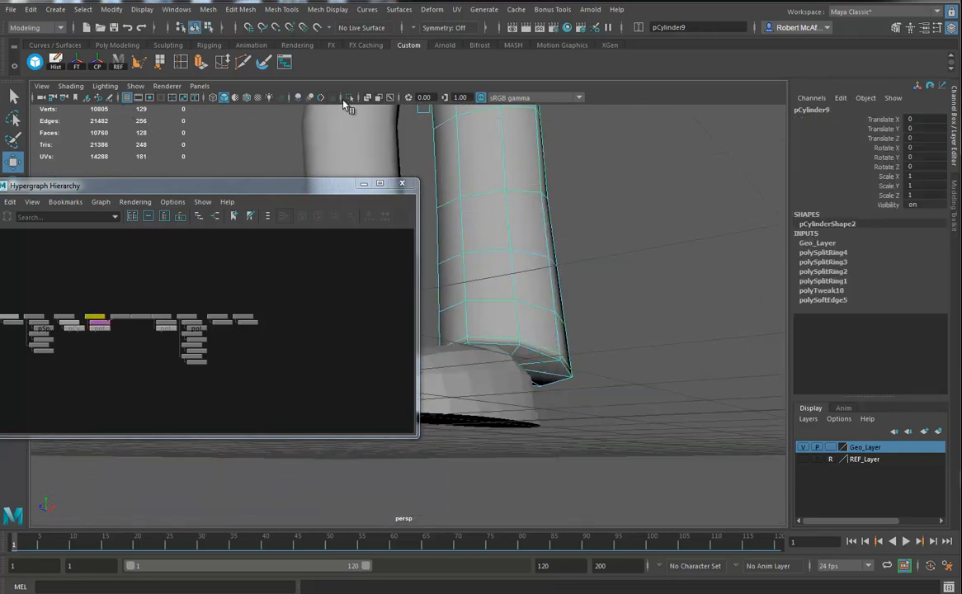
{"action": "left_click", "coordinate": [349, 97]}
{"action": "left_click_drag", "start_coordinate": [479, 281], "coordinate": [462, 288], "text": "alt"}
{"action": "right_click_drag", "start_coordinate": [506, 287], "coordinate": [506, 403]}
{"action": "left_click", "coordinate": [503, 342]}
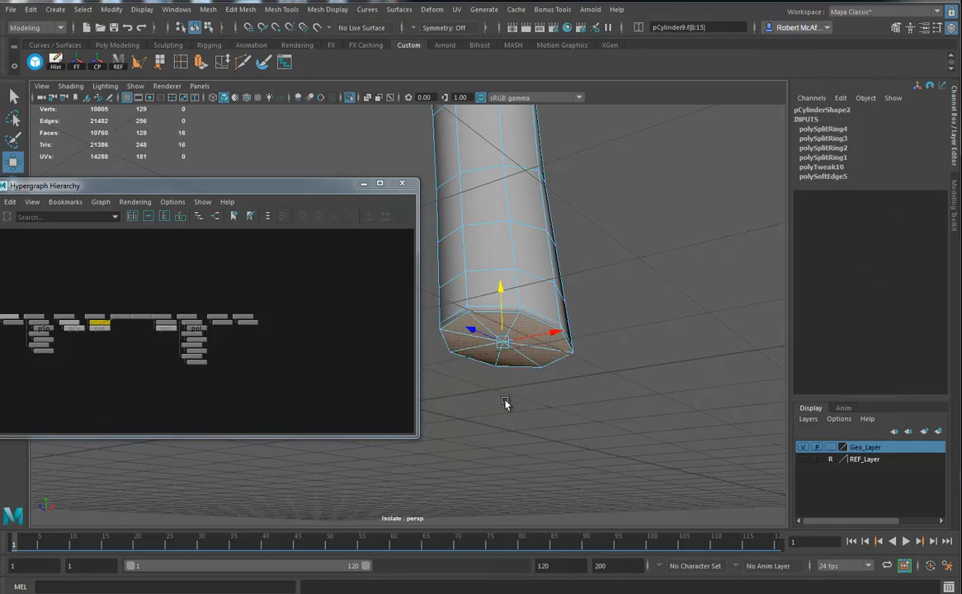
{"action": "key", "text": "ctrl+e"}
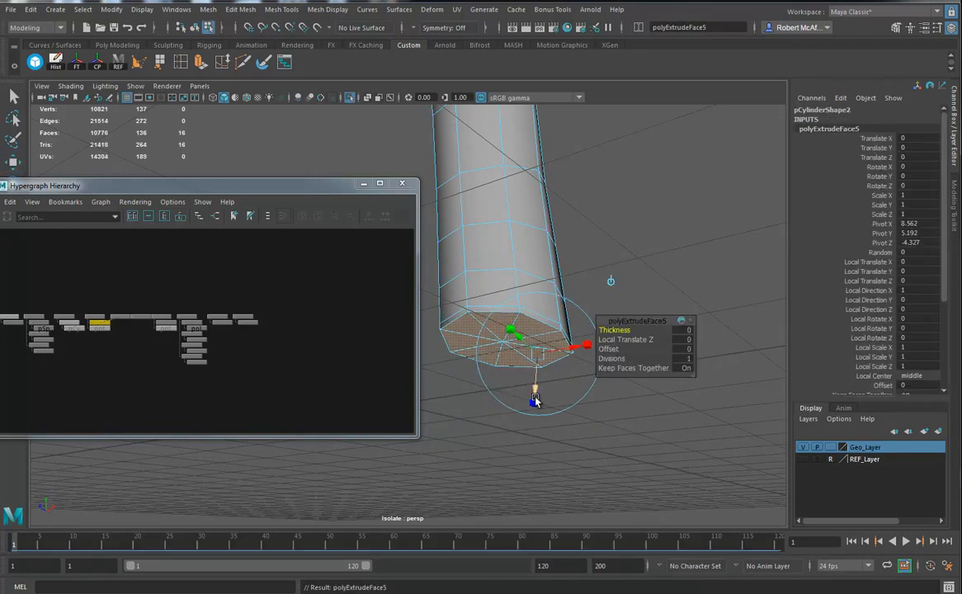
- Extrude the cap faces up into the pants leg, then extrude them once more with a local Z translation of -0.619
{"action": "key", "text": "ctrl+e"}
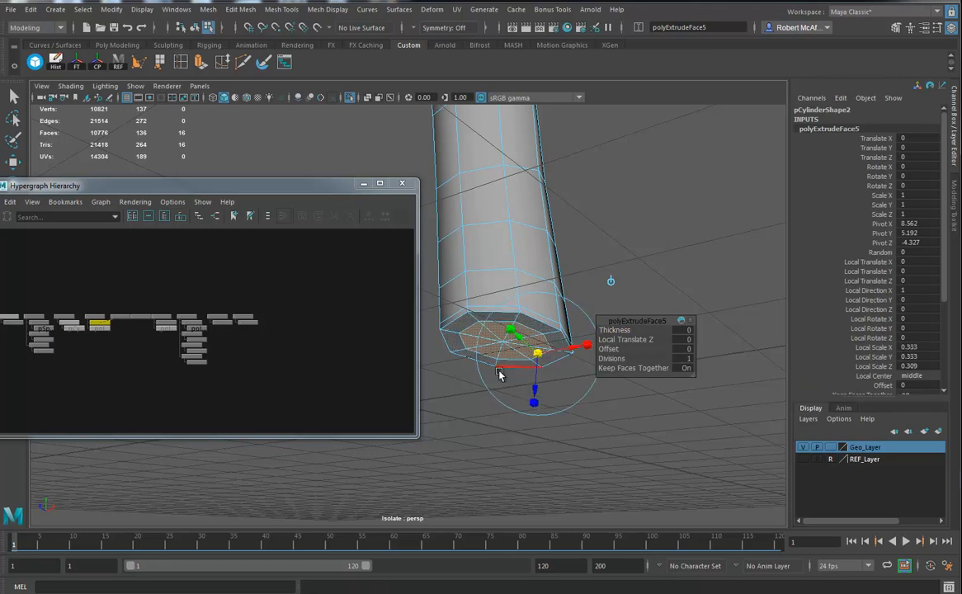
{"action": "left_click_drag", "start_coordinate": [520, 386], "coordinate": [532, 350]}
{"action": "key", "text": "ctrl+e"}
- Insert three supporting edge loops around the waist and hip of the pants half and return to object mode
{"action": "left_click_drag", "start_coordinate": [447, 227], "coordinate": [507, 322], "text": "alt"}
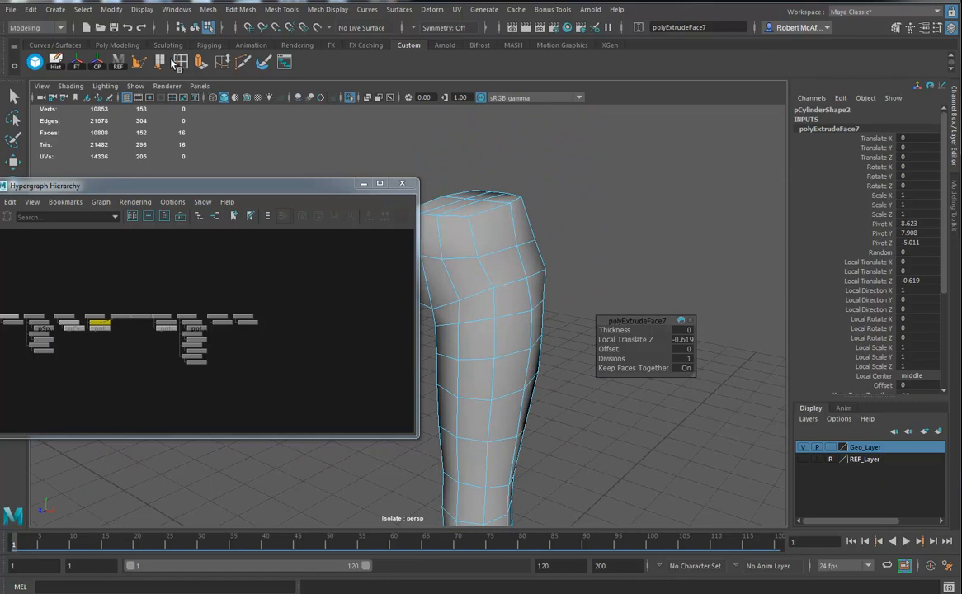
{"action": "left_click", "coordinate": [347, 176]}
{"action": "left_click", "coordinate": [466, 239]}
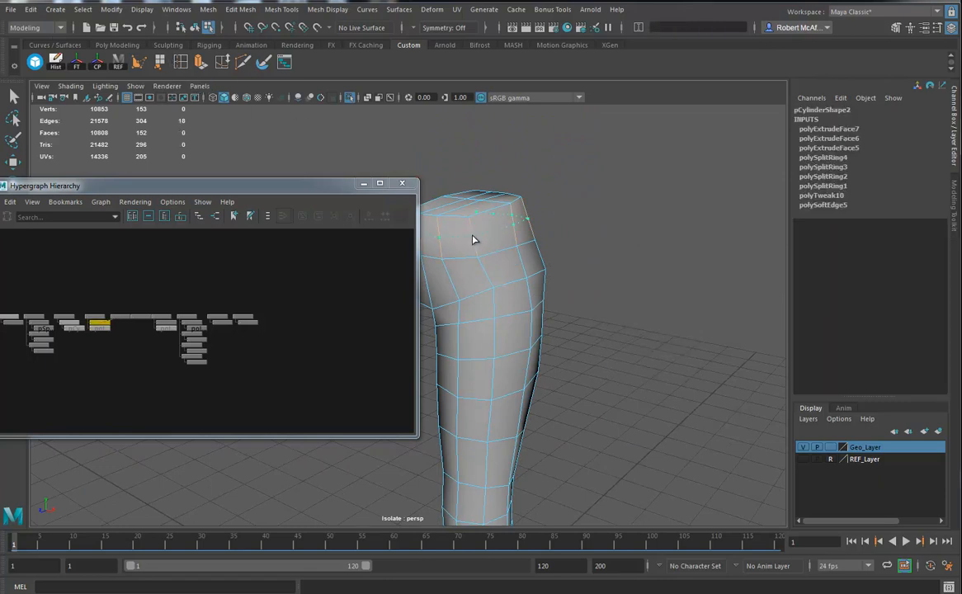
{"action": "left_click", "coordinate": [488, 279]}
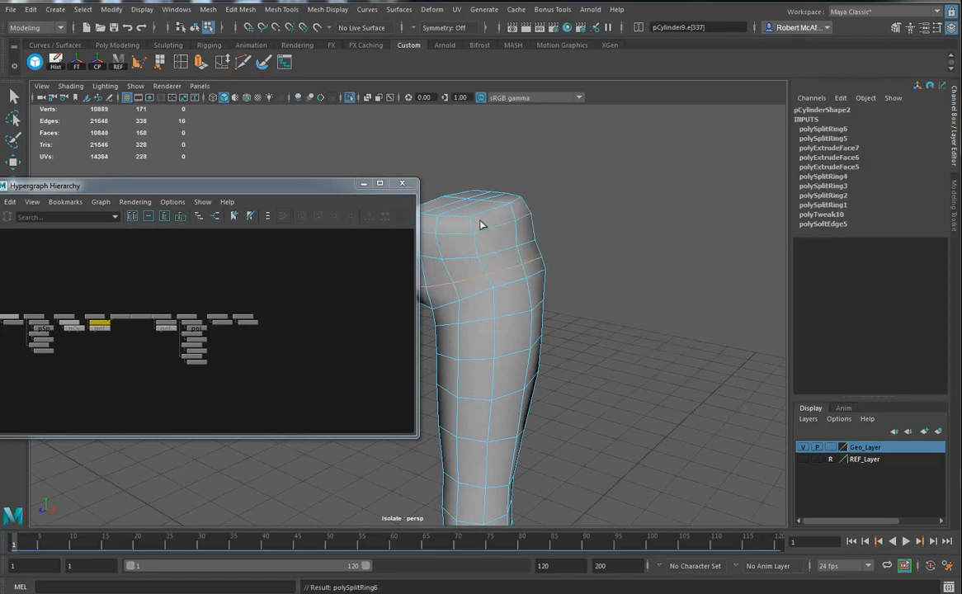
{"action": "left_click", "coordinate": [520, 258]}
{"action": "left_click_drag", "start_coordinate": [522, 258], "coordinate": [417, 107], "text": "alt"}
{"action": "key", "text": "w"}
{"action": "right_click_drag", "start_coordinate": [541, 206], "coordinate": [601, 188]}
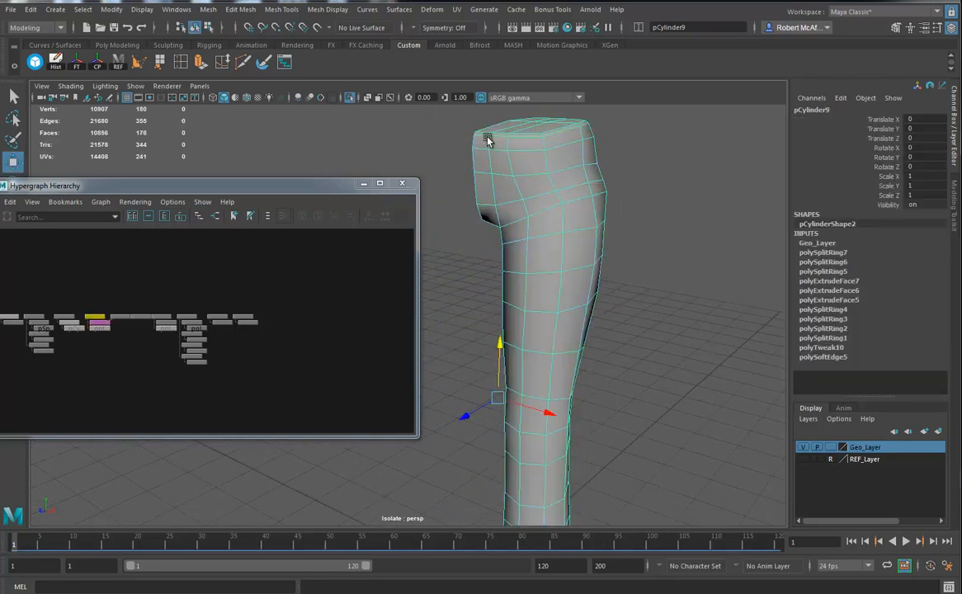
- Exit isolation, select both pants halves and combine them into one mesh
{"action": "left_click", "coordinate": [351, 99]}
{"action": "left_click", "coordinate": [460, 237], "text": "shift"}
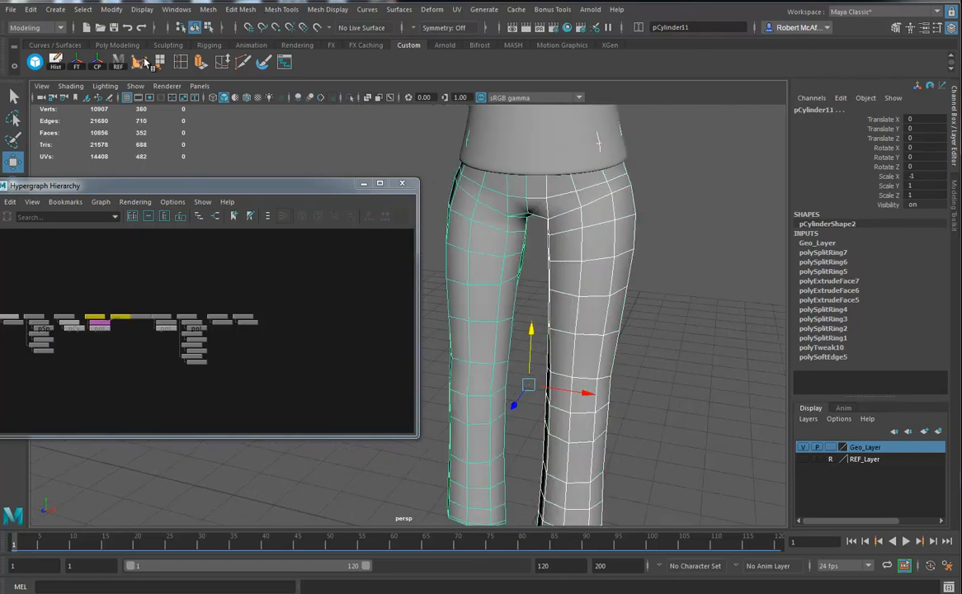
{"action": "left_click", "coordinate": [206, 9]}
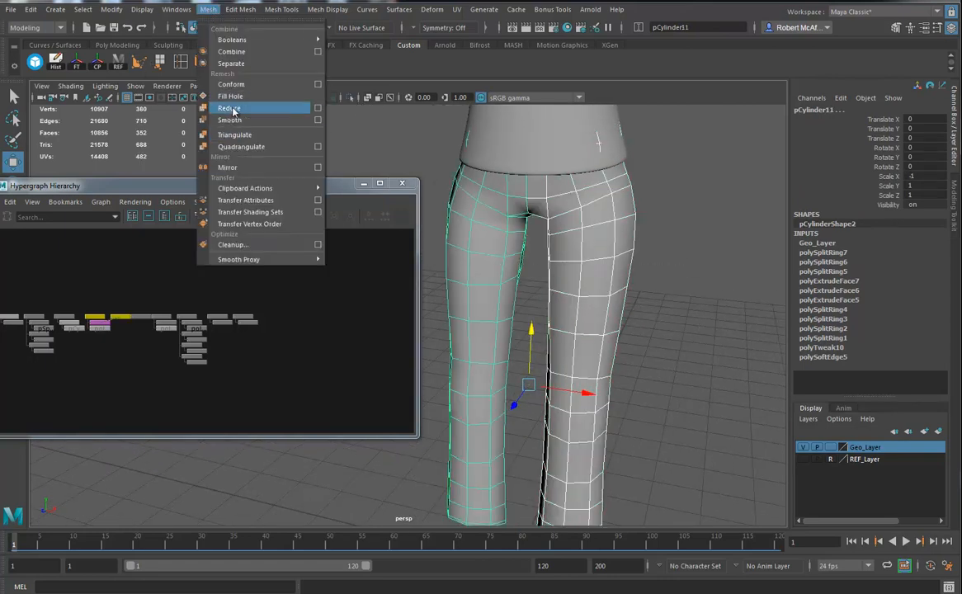
{"action": "left_click", "coordinate": [231, 51]}
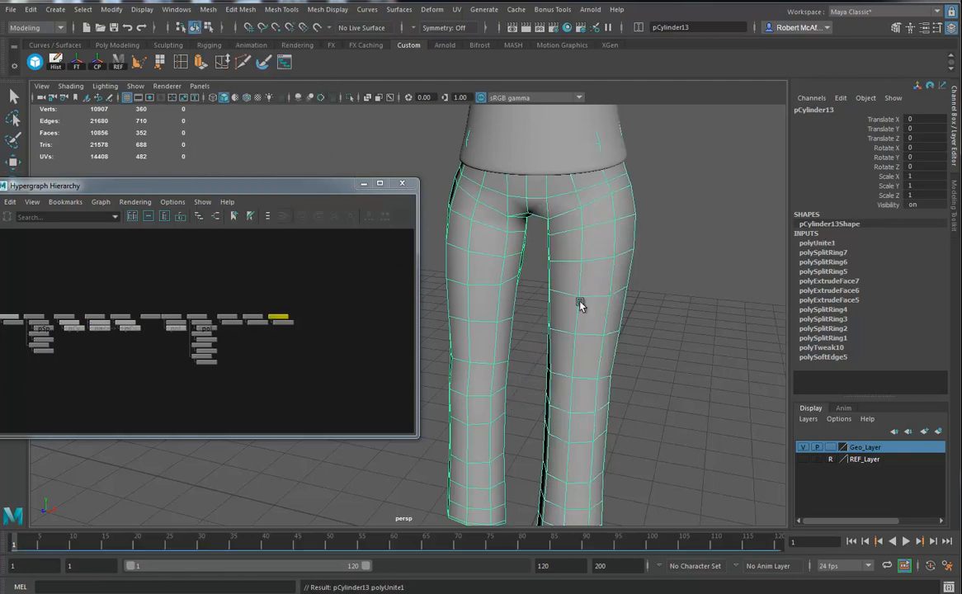
- Delete the combined mesh's construction history and rename the object pants
{"action": "key", "text": "alt+shift+d"}
{"action": "middle_click_drag", "start_coordinate": [576, 332], "coordinate": [596, 290], "text": "alt"}
{"action": "double_click", "coordinate": [813, 110]}
{"action": "type", "text": "pants"}
{"action": "key", "text": "Return"}
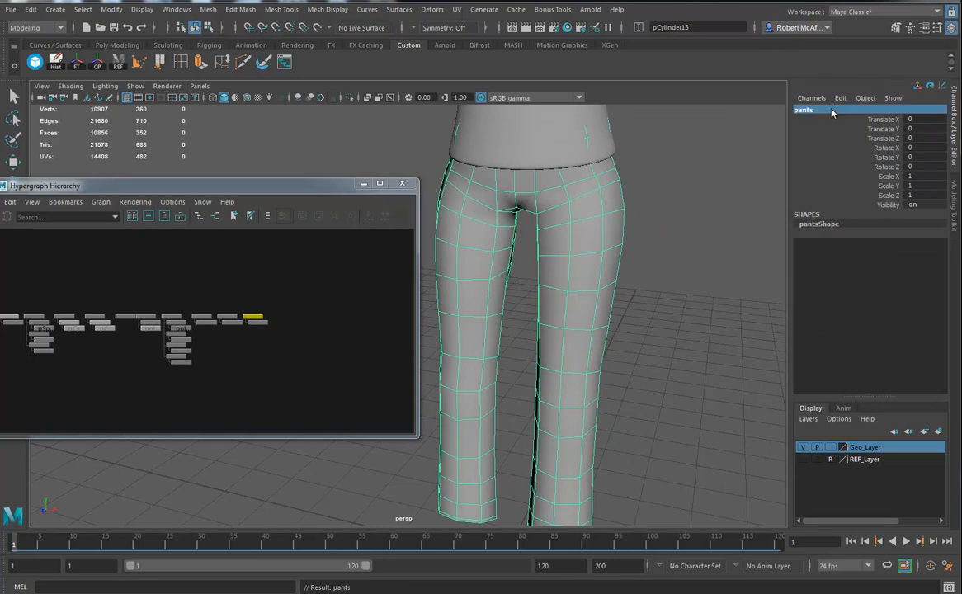
- Export the selected pants as an OBJ file named pants in the project's scenes folder
{"action": "left_click_drag", "start_coordinate": [542, 307], "coordinate": [487, 256], "text": "alt"}
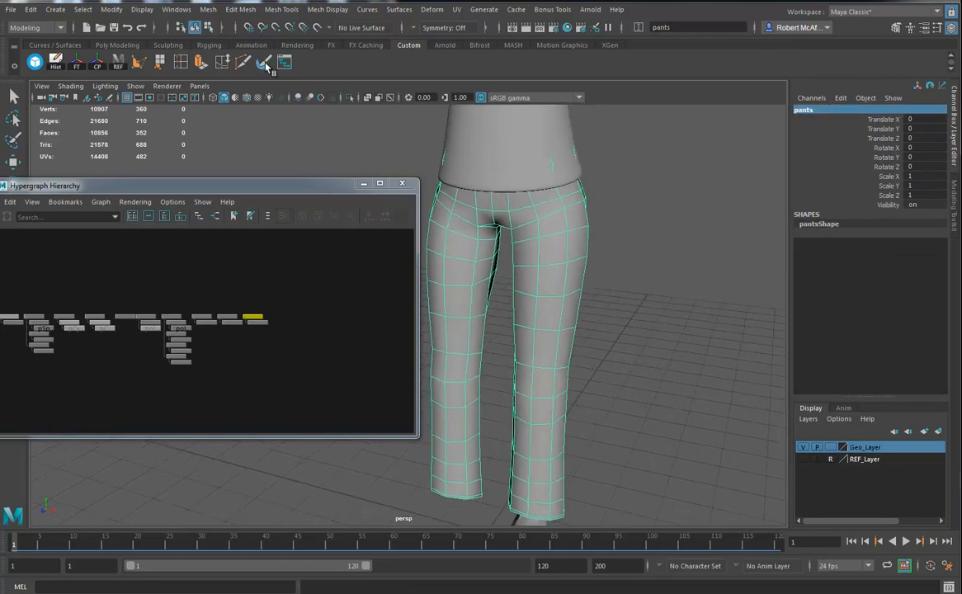
{"action": "left_click", "coordinate": [11, 11]}
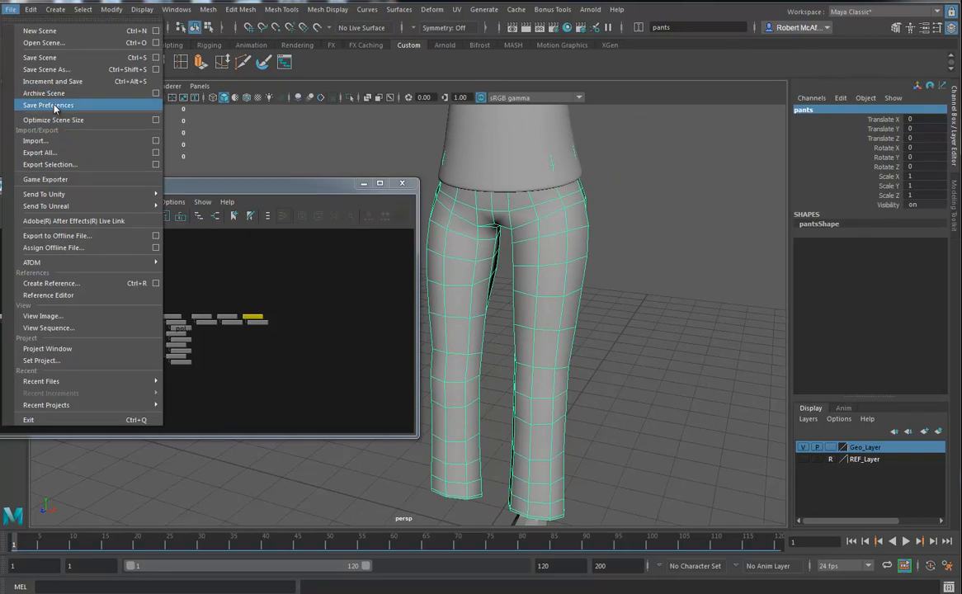
{"action": "left_click", "coordinate": [61, 164]}
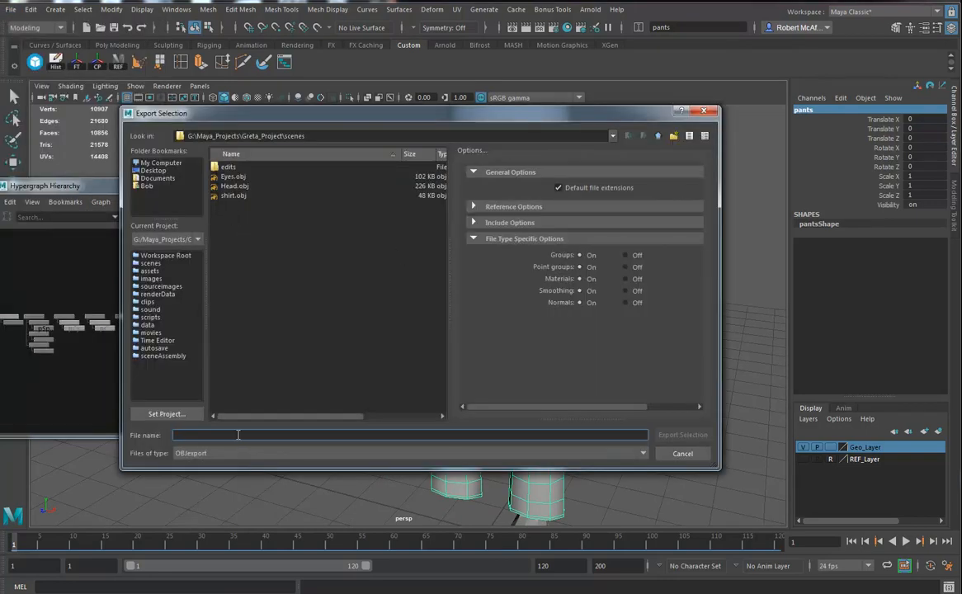
{"action": "type", "text": "pants"}
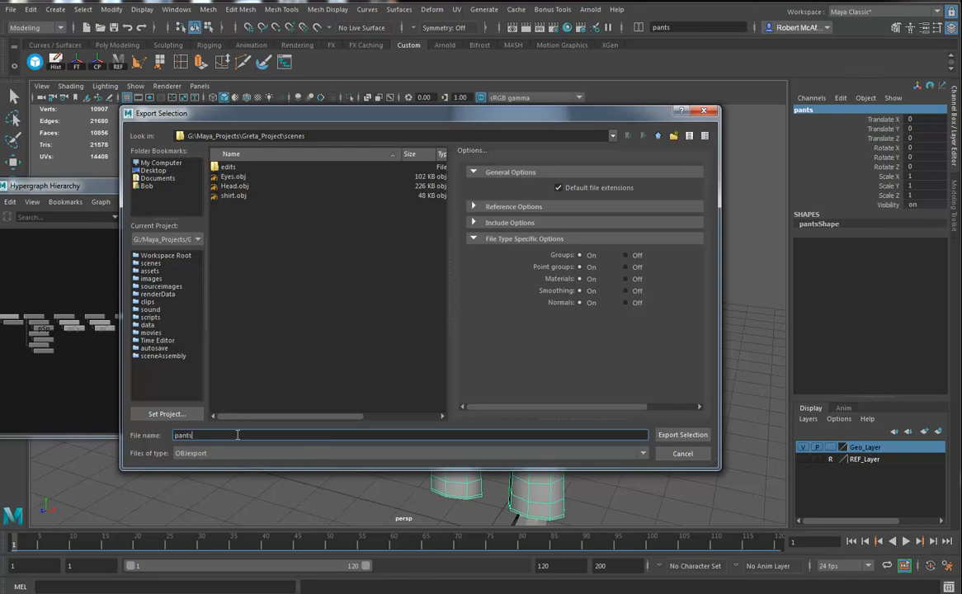
{"action": "key", "text": "Return"}
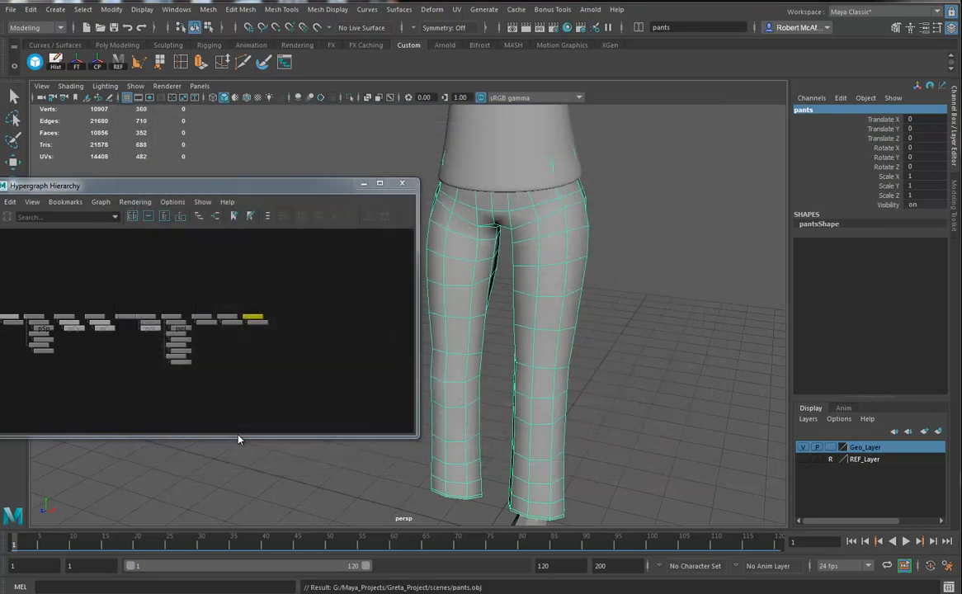
- Delete the shoe mesh's history, freeze its transformations and rename the object shoe
{"action": "scroll", "coordinate": [538, 403], "scroll_direction": "down", "scroll_amount": 1}
{"action": "middle_click_drag", "start_coordinate": [542, 407], "coordinate": [581, 273], "text": "alt"}
{"action": "left_click", "coordinate": [561, 400]}
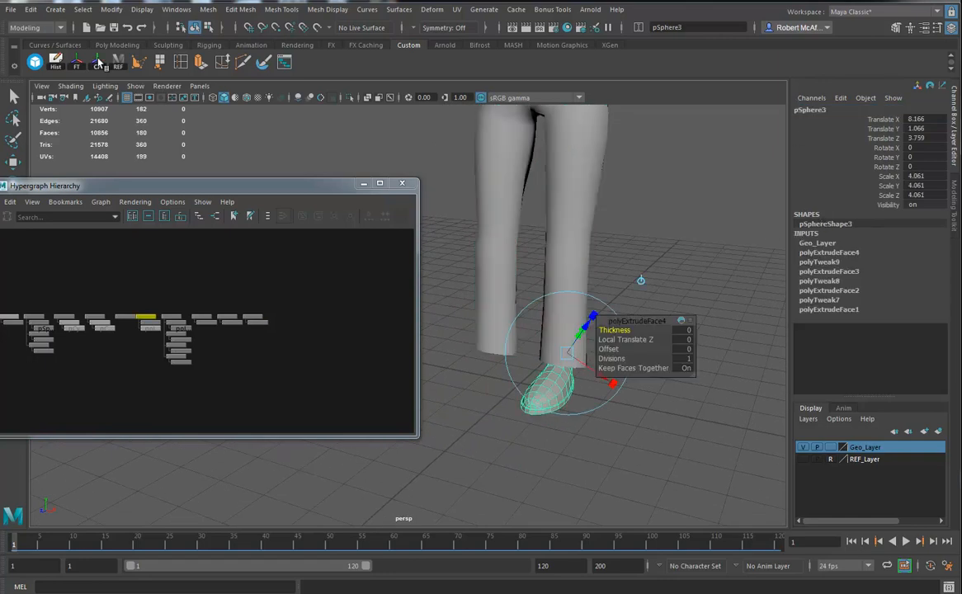
{"action": "left_click", "coordinate": [56, 62]}
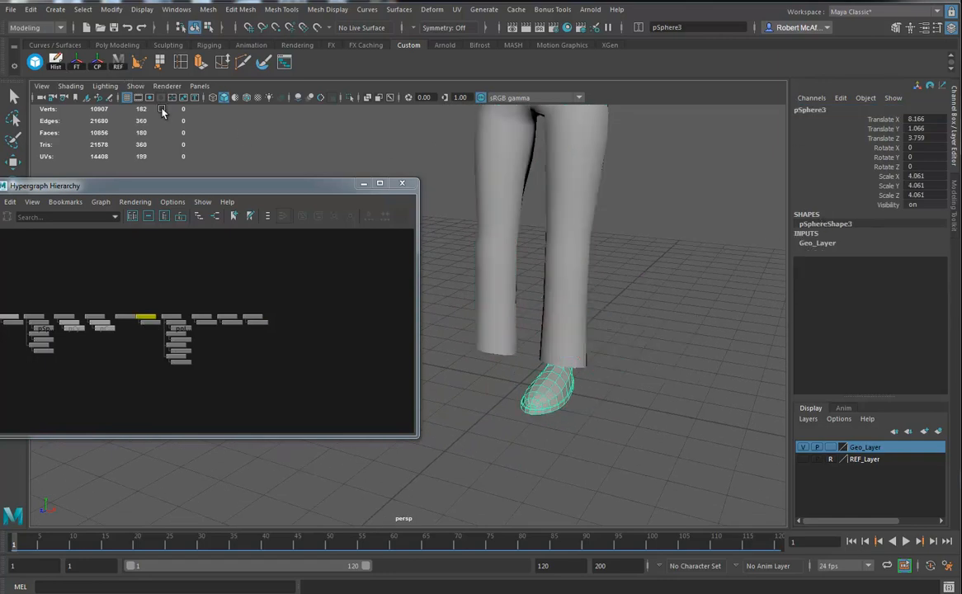
{"action": "left_click", "coordinate": [76, 61]}
{"action": "double_click", "coordinate": [838, 109]}
{"action": "type", "text": "L"}
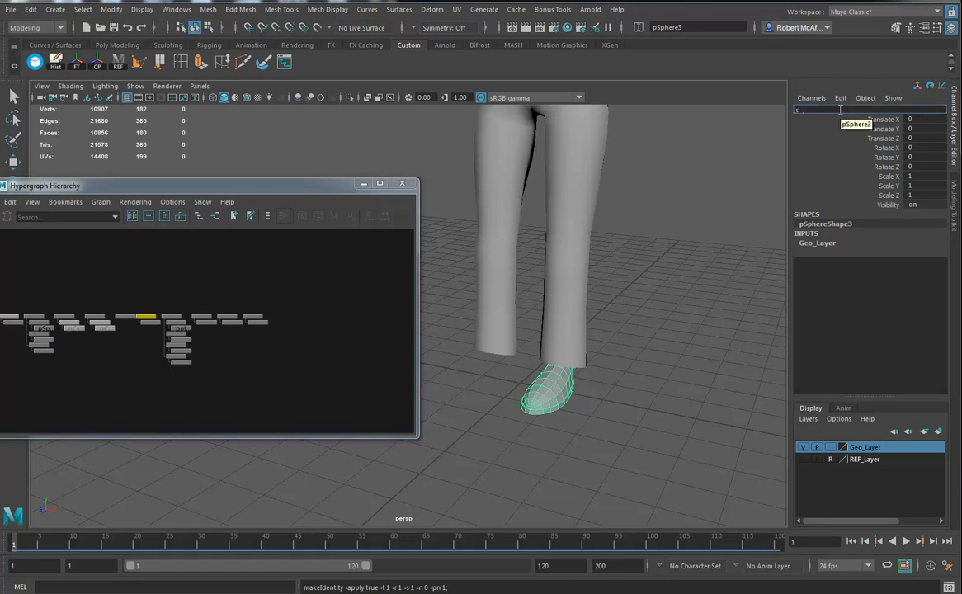
{"action": "type", "text": "hoe"}
{"action": "key", "text": "Return"}
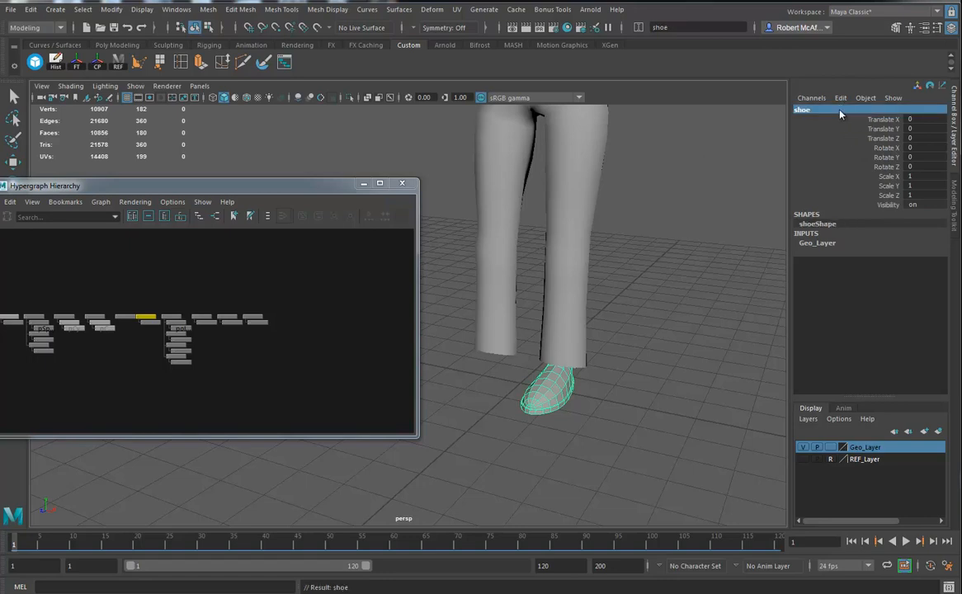
- Export the selected shoe as an OBJ file named shoe in the project's scenes folder
{"action": "left_click", "coordinate": [11, 9]}
{"action": "left_click", "coordinate": [51, 165]}
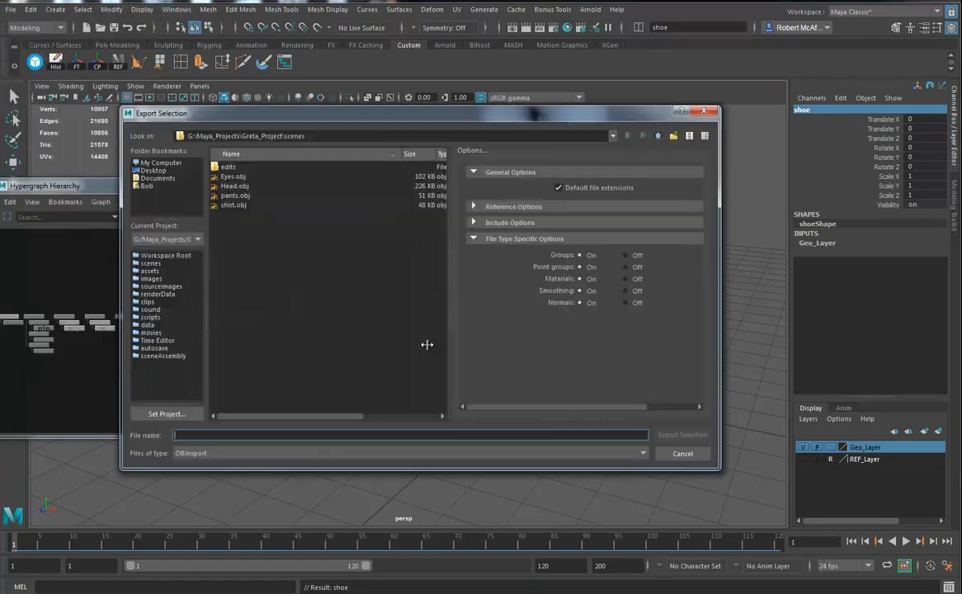
{"action": "type", "text": "shoe"}
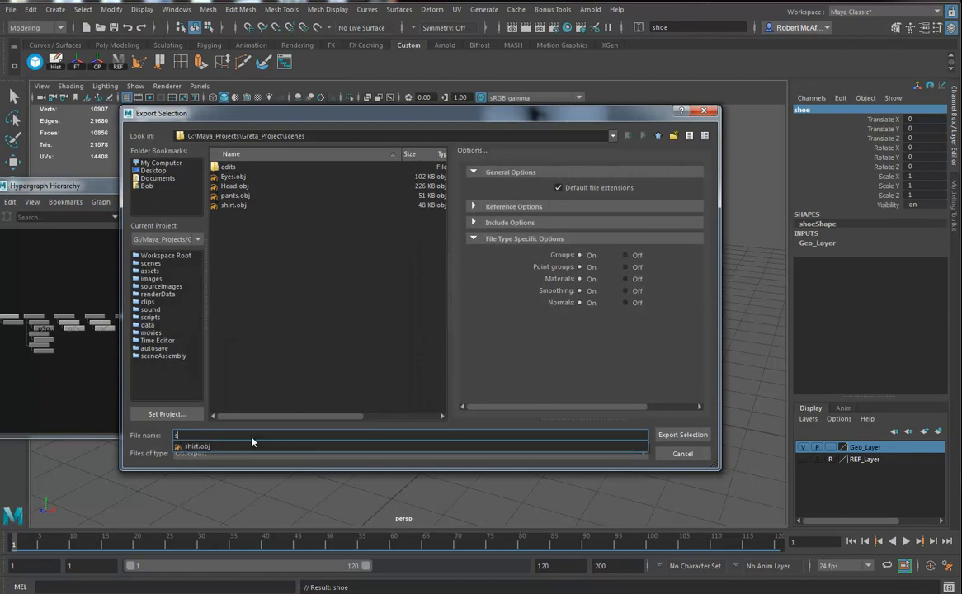
{"action": "key", "text": "Return"}
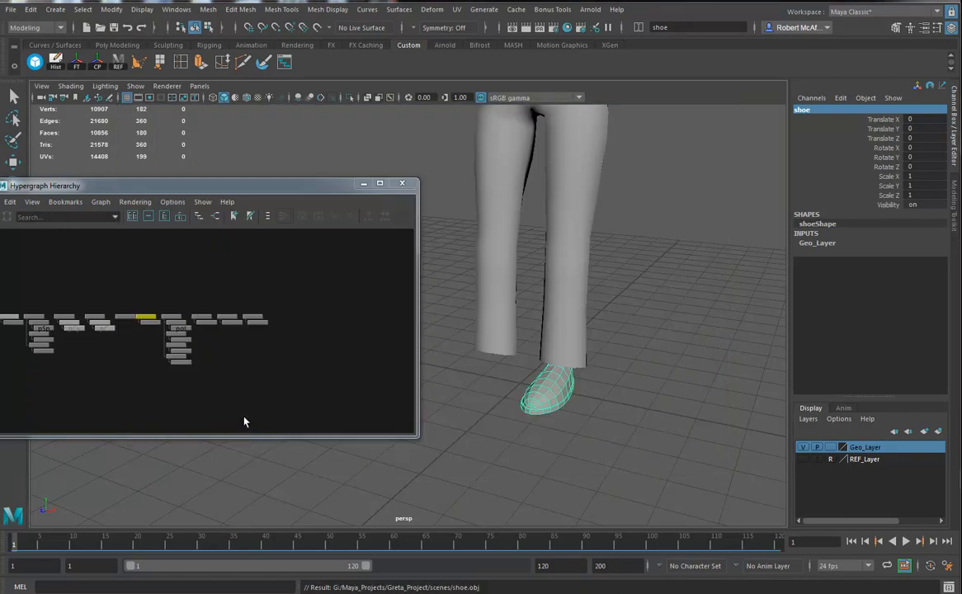
- Show the model in wireframe and rename the pSphere4 object inside the mouth to tongue
{"action": "right_click_drag", "start_coordinate": [532, 264], "coordinate": [502, 247], "text": "alt"}
{"action": "middle_click_drag", "start_coordinate": [535, 224], "coordinate": [536, 444], "text": "alt"}
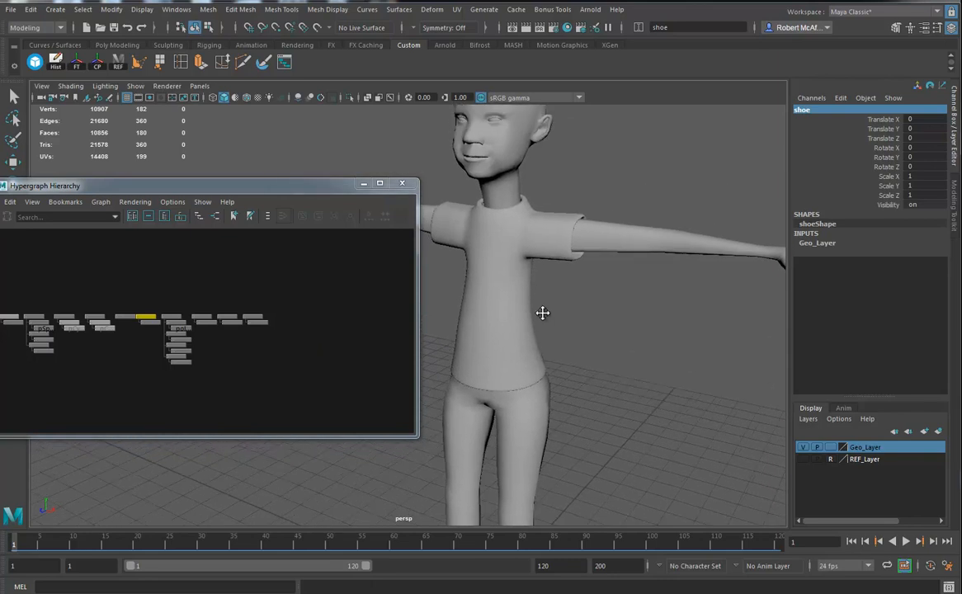
{"action": "middle_click_drag", "start_coordinate": [542, 305], "coordinate": [552, 380], "text": "alt"}
{"action": "left_click_drag", "start_coordinate": [553, 367], "coordinate": [552, 348], "text": "alt"}
{"action": "right_click_drag", "start_coordinate": [552, 348], "coordinate": [557, 355], "text": "alt"}
{"action": "left_click_drag", "start_coordinate": [557, 356], "coordinate": [498, 183], "text": "alt"}
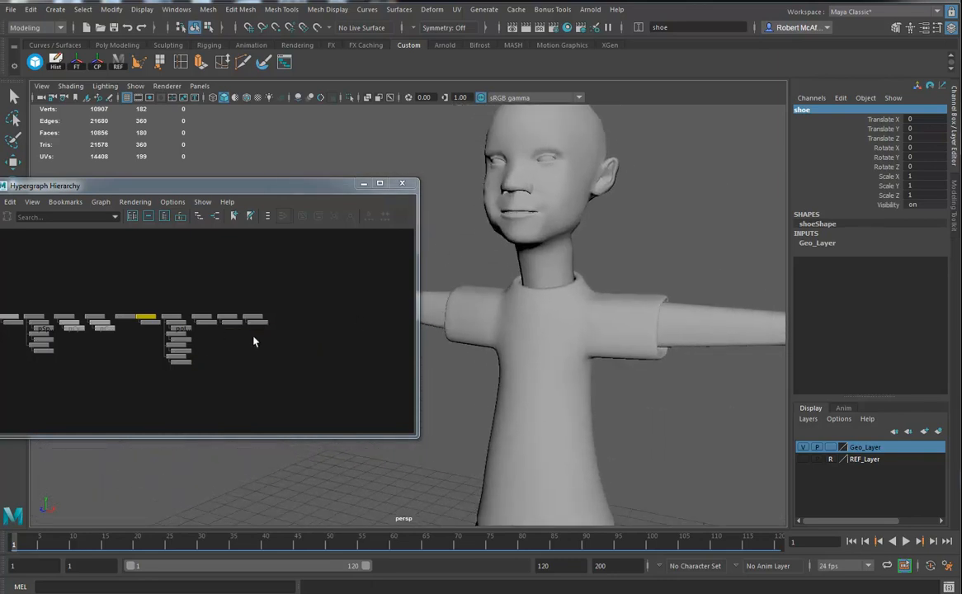
{"action": "scroll", "coordinate": [297, 350], "scroll_direction": "up", "scroll_amount": 4}
{"action": "left_click", "coordinate": [199, 302]}
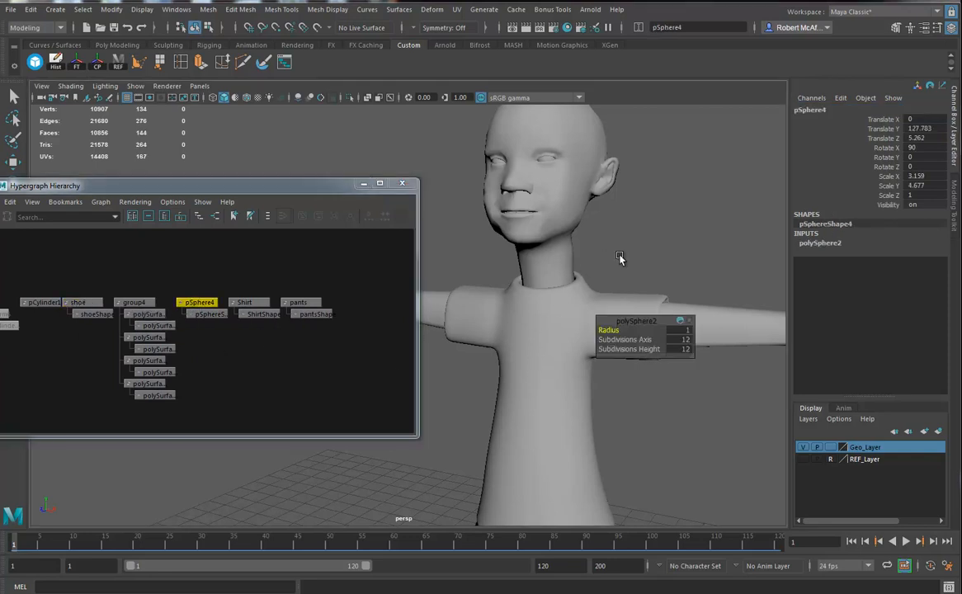
{"action": "key", "text": "4"}
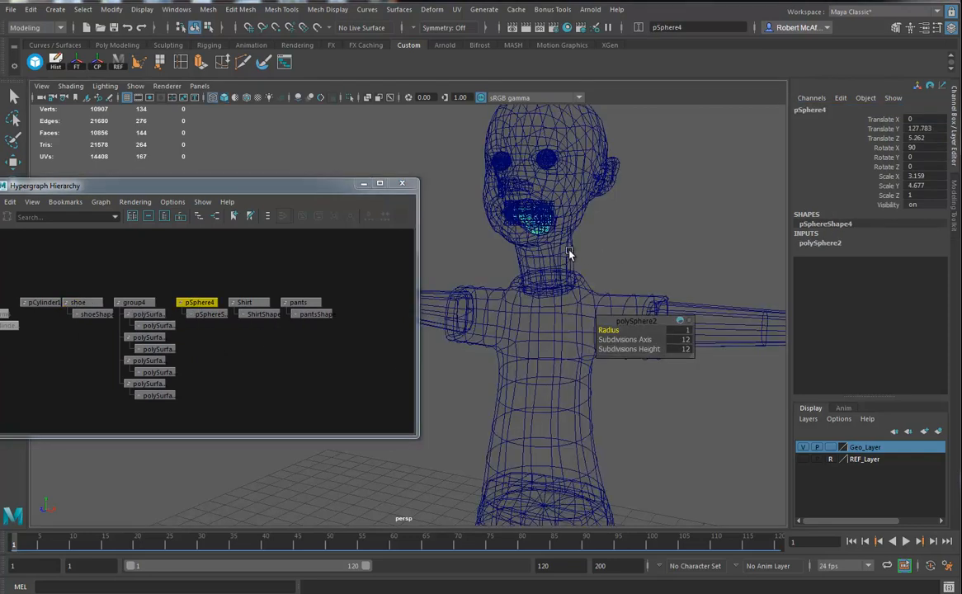
{"action": "left_click", "coordinate": [837, 110]}
{"action": "type", "text": "tongue"}
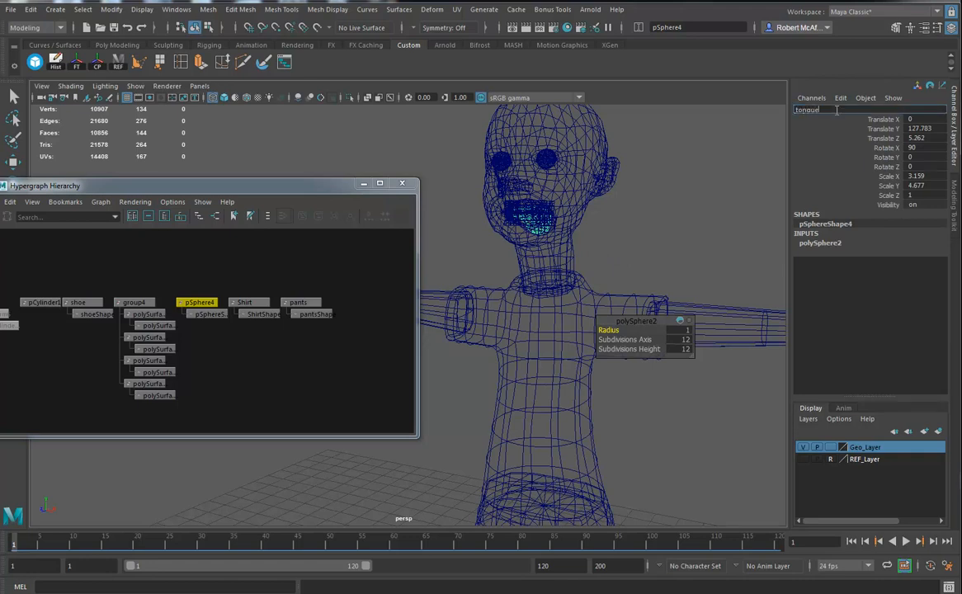
{"action": "key", "text": "Return"}
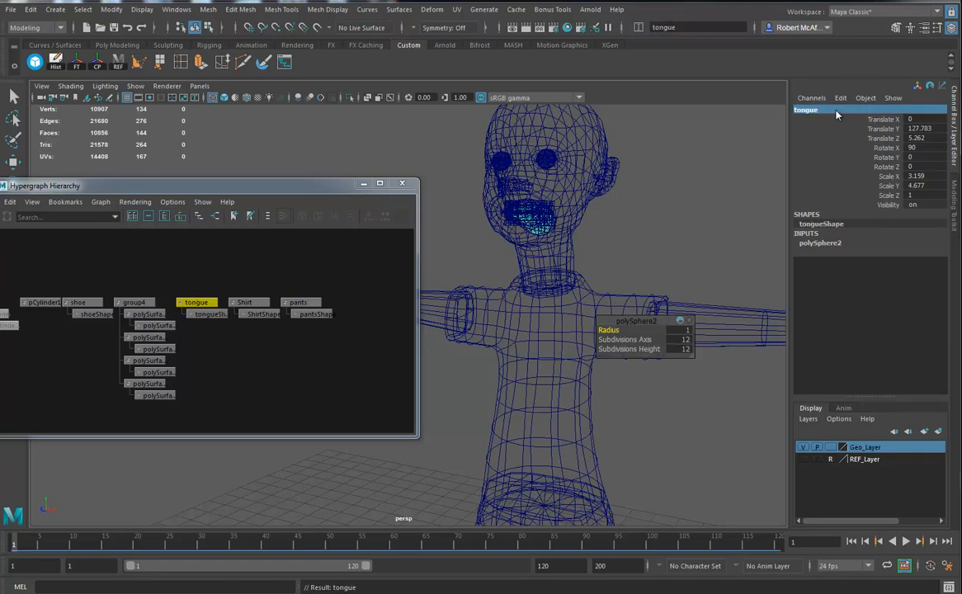
- Export the selected tongue as an OBJ file named tongue in the project's scenes folder
{"action": "left_click", "coordinate": [12, 11]}
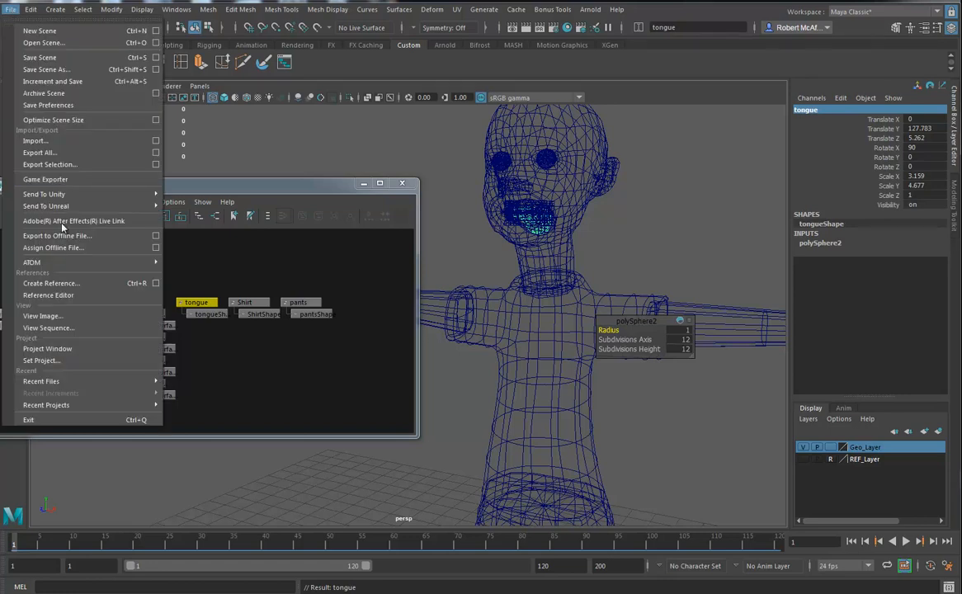
{"action": "left_click", "coordinate": [49, 165]}
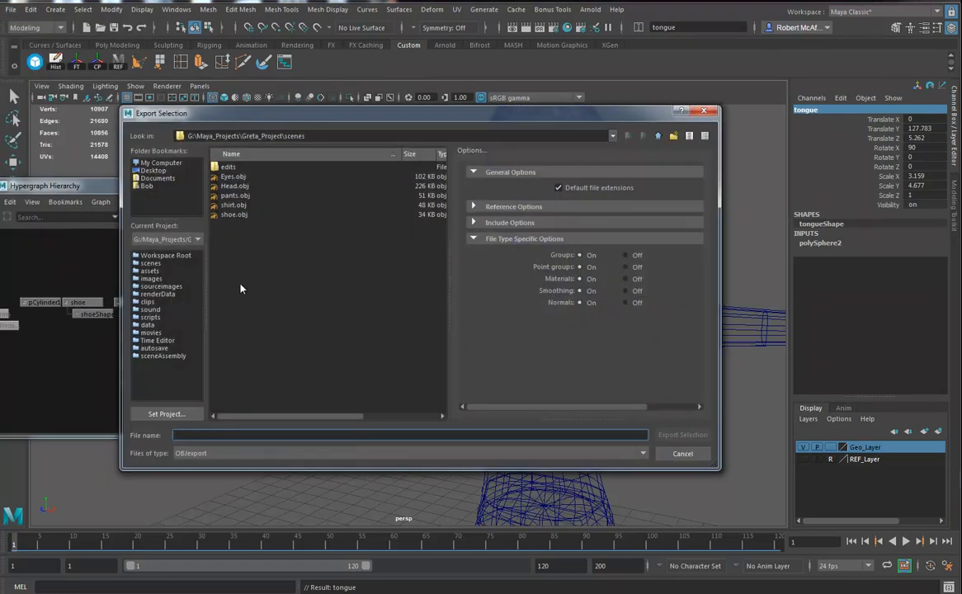
{"action": "type", "text": "tongue"}
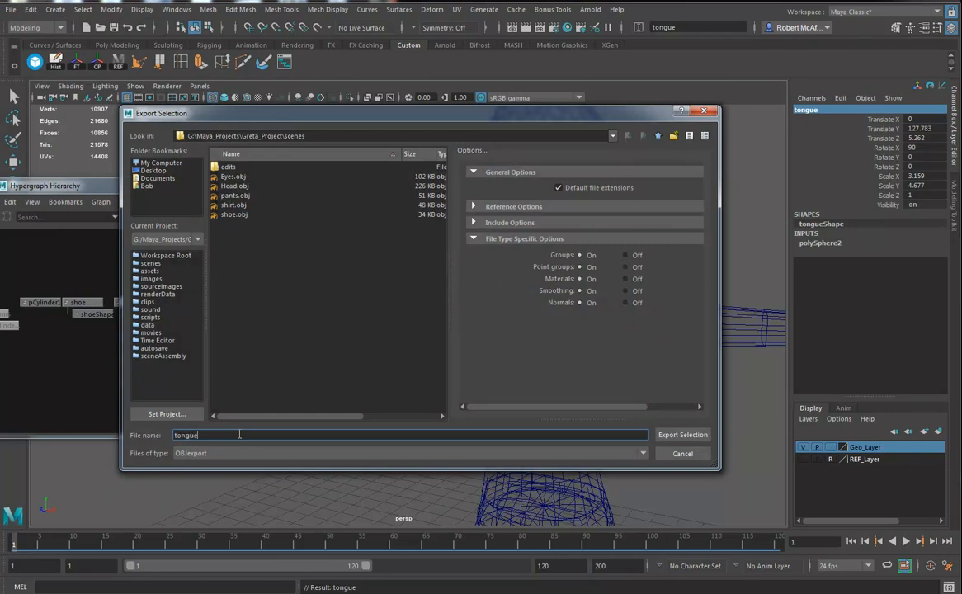
{"action": "key", "text": "Return"}
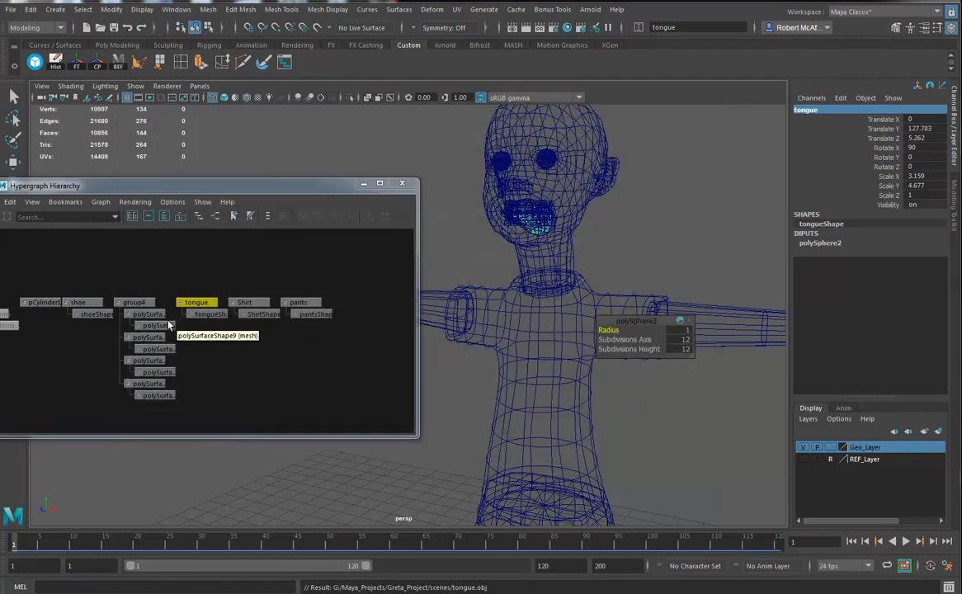
- Select the two lower teeth and gum meshes in group4 and export them as an OBJ file named teethLow
{"action": "left_click", "coordinate": [134, 302]}
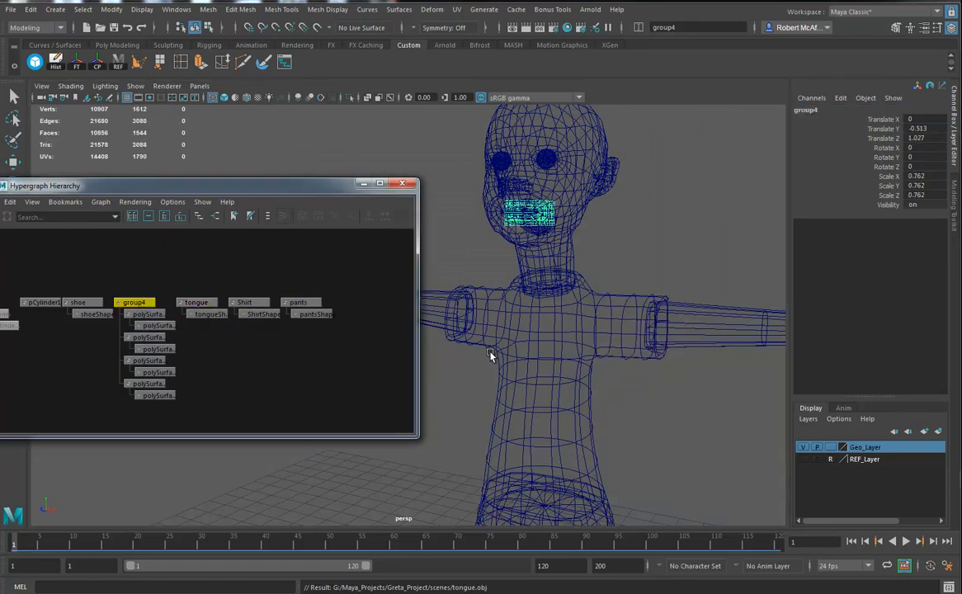
{"action": "left_click_drag", "start_coordinate": [121, 341], "coordinate": [130, 314]}
{"action": "left_click_drag", "start_coordinate": [496, 302], "coordinate": [509, 303], "text": "alt"}
{"action": "right_click_drag", "start_coordinate": [510, 303], "coordinate": [665, 330], "text": "alt"}
{"action": "middle_click_drag", "start_coordinate": [660, 272], "coordinate": [578, 353], "text": "alt"}
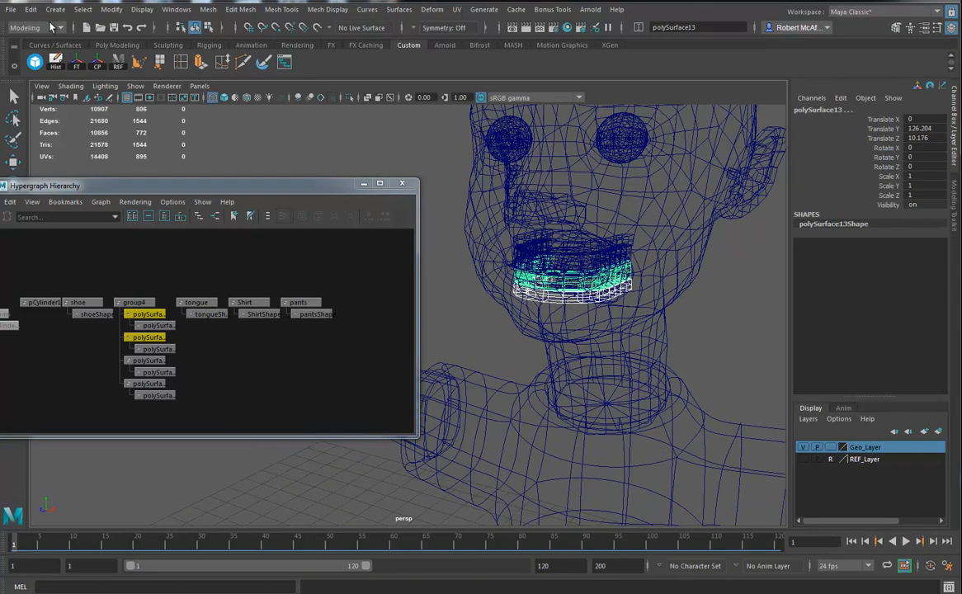
{"action": "left_click", "coordinate": [11, 9]}
{"action": "left_click", "coordinate": [49, 165]}
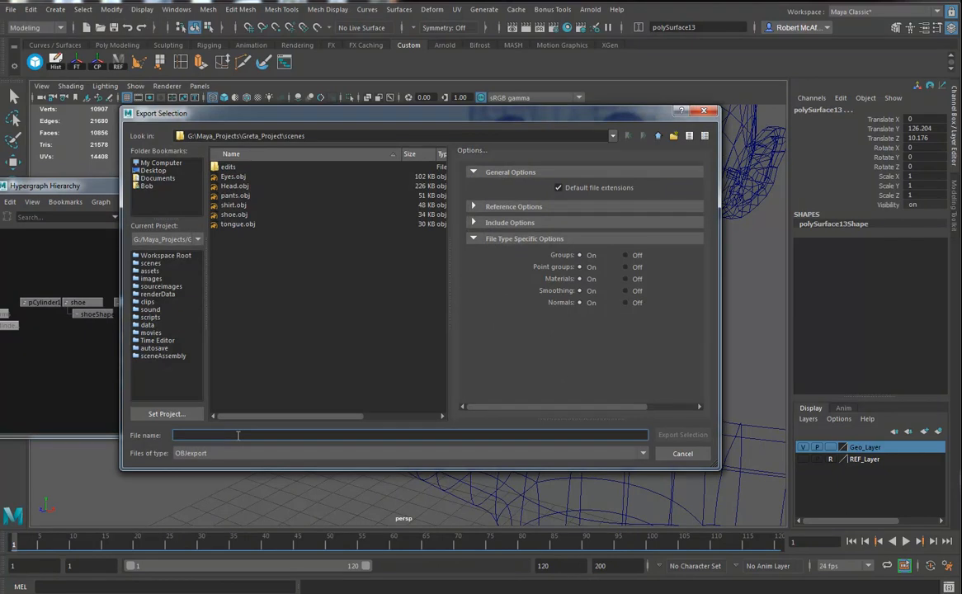
{"action": "type", "text": "teethLow"}
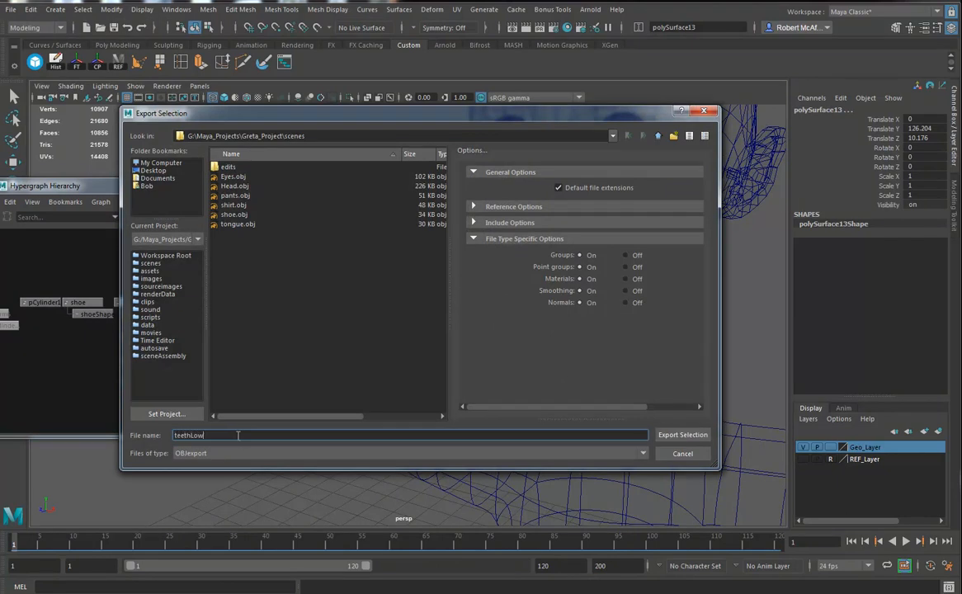
{"action": "key", "text": "Return"}
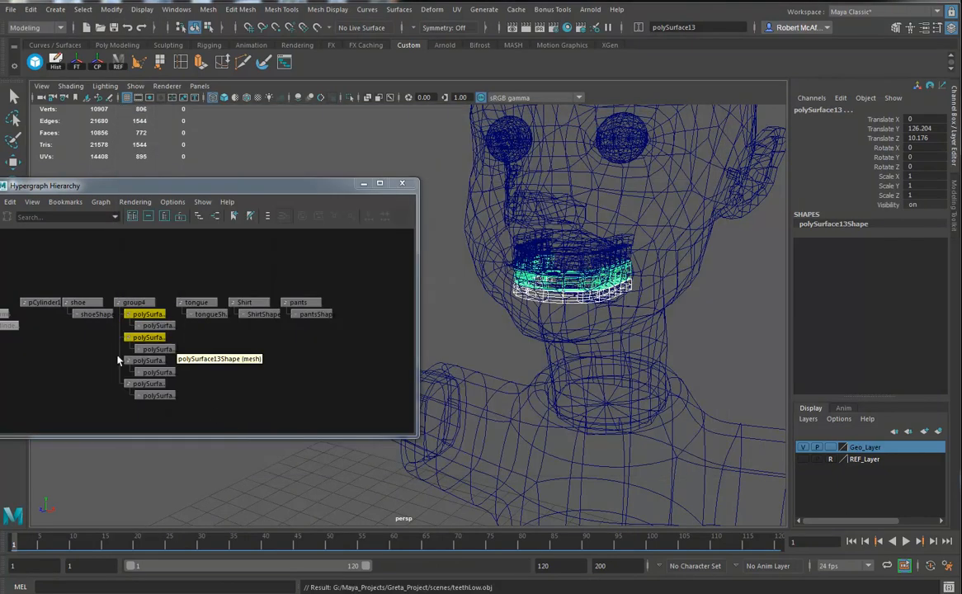
- Select the two upper teeth and gum meshes in group4 and export them as an OBJ file named teethHi
{"action": "left_click", "coordinate": [142, 385]}
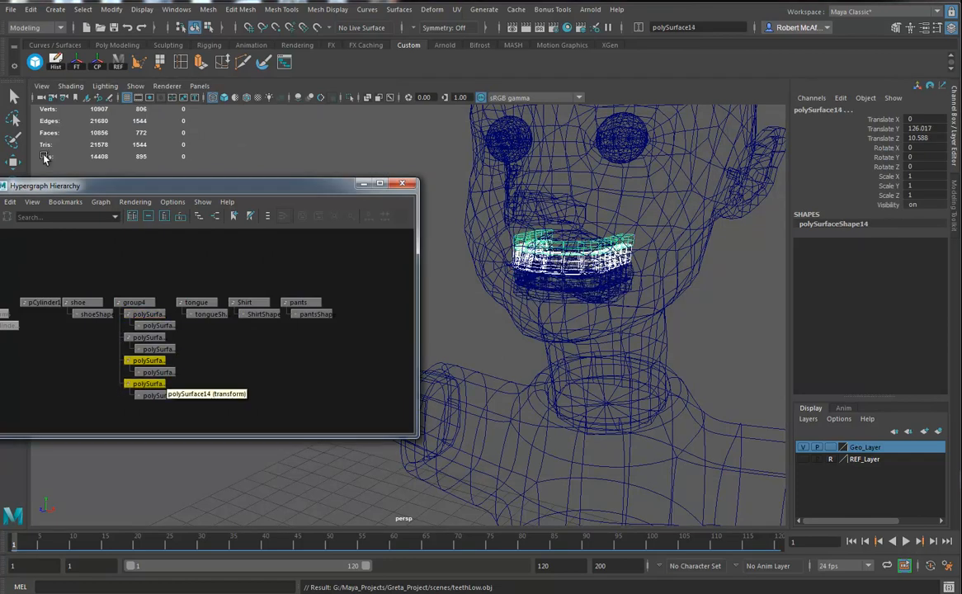
{"action": "left_click", "coordinate": [10, 9]}
{"action": "left_click", "coordinate": [48, 105]}
{"action": "left_click", "coordinate": [14, 11]}
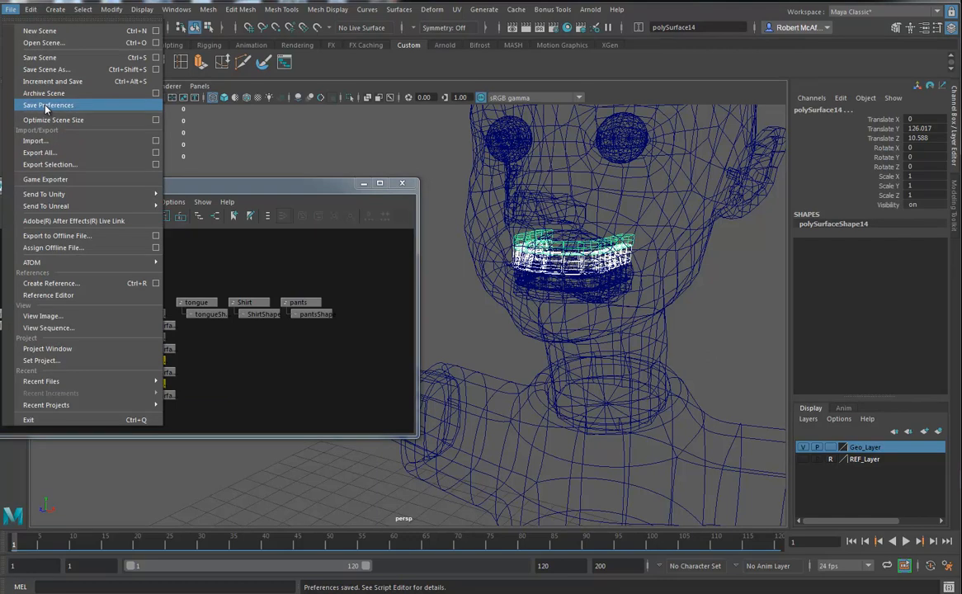
{"action": "left_click", "coordinate": [48, 164]}
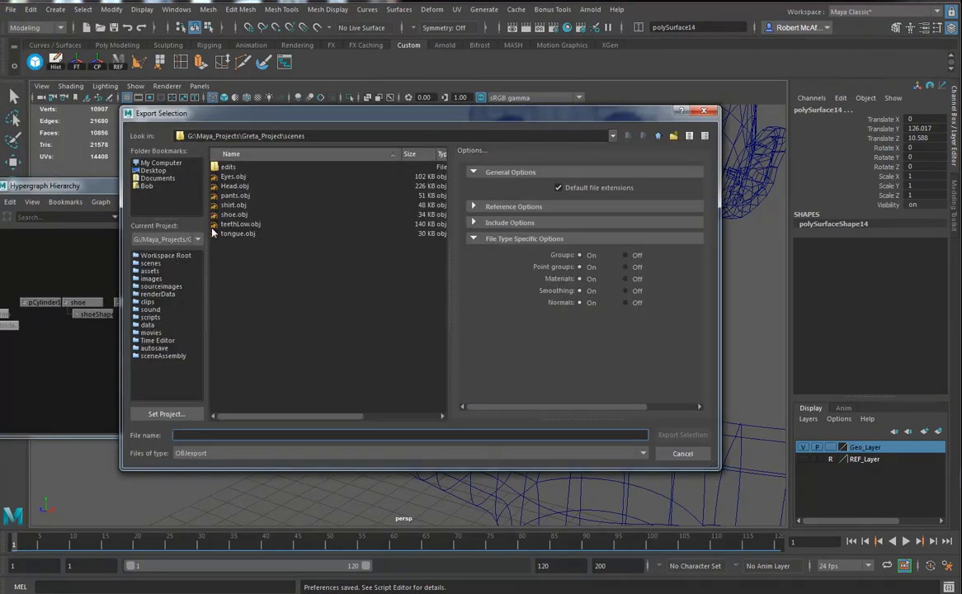
{"action": "left_click", "coordinate": [232, 225]}
{"action": "left_click_drag", "start_coordinate": [216, 435], "coordinate": [196, 435]}
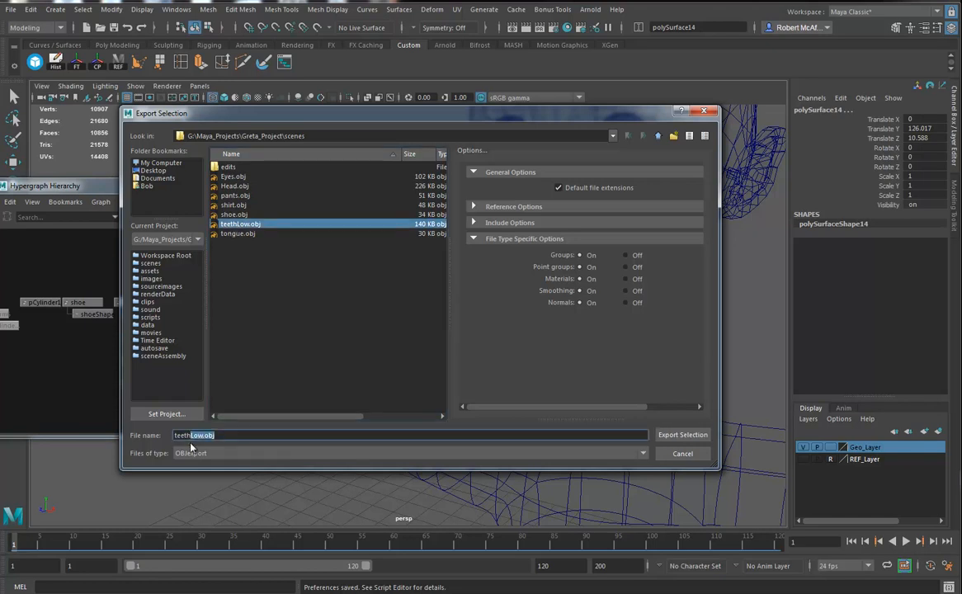
{"action": "type", "text": "Hi"}
{"action": "key", "text": "Return"}
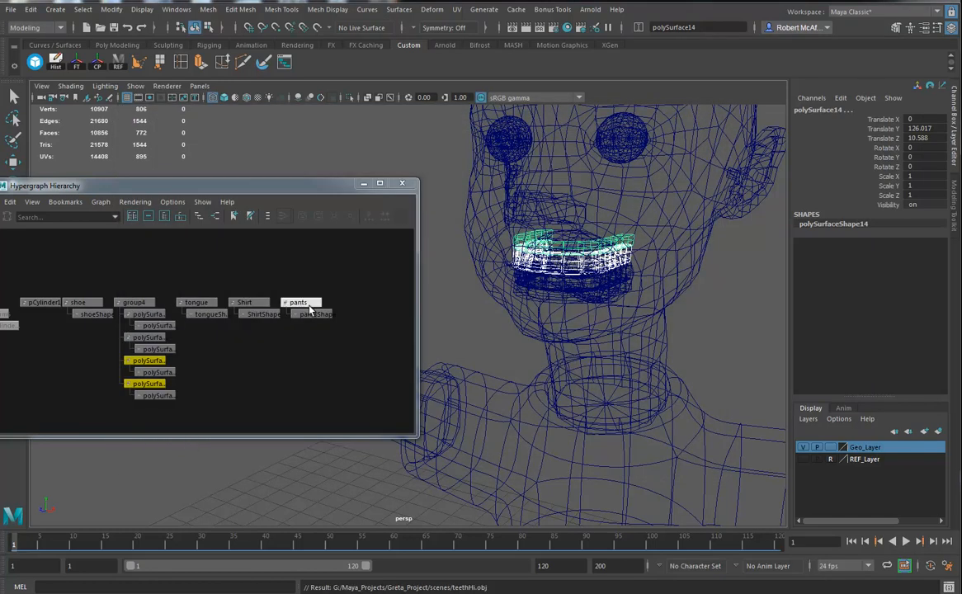
- Select both arm meshes and export them as an OBJ file named Arms in the project's scenes folder
{"action": "middle_click_drag", "start_coordinate": [631, 275], "coordinate": [619, 176], "text": "alt"}
{"action": "right_click_drag", "start_coordinate": [648, 303], "coordinate": [507, 346], "text": "alt"}
{"action": "middle_click_drag", "start_coordinate": [507, 346], "coordinate": [552, 319], "text": "alt"}
{"action": "left_click_drag", "start_coordinate": [552, 319], "coordinate": [717, 305], "text": "alt"}
{"action": "middle_click_drag", "start_coordinate": [717, 305], "coordinate": [683, 302], "text": "alt"}
{"action": "left_click", "coordinate": [716, 285]}
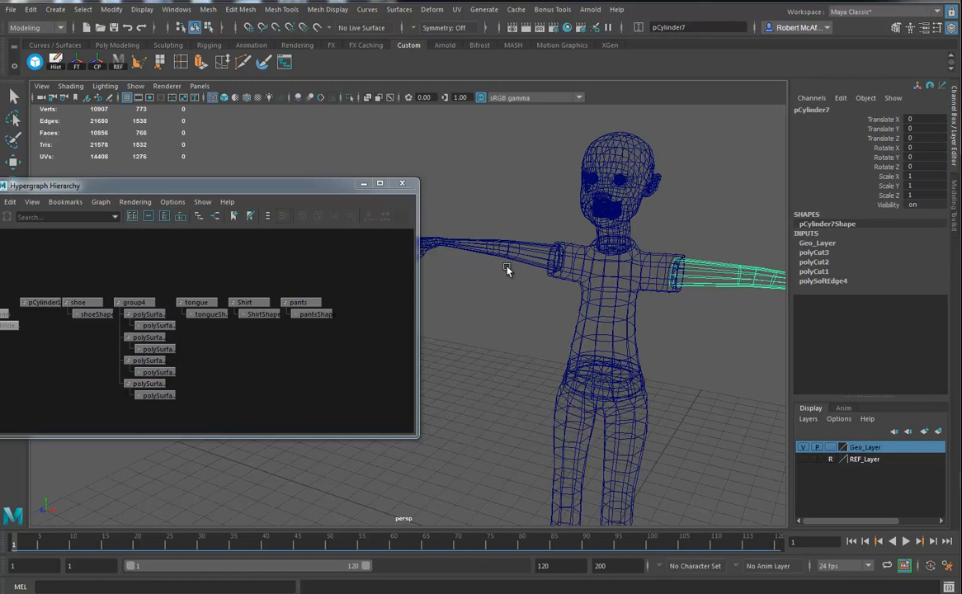
{"action": "left_click", "coordinate": [543, 286], "text": "shift"}
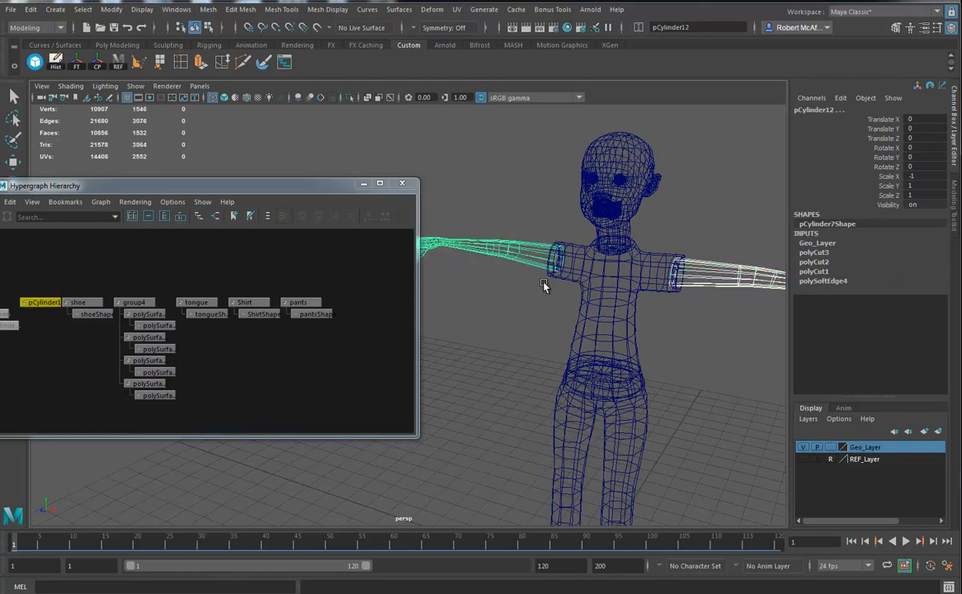
{"action": "left_click", "coordinate": [13, 13]}
{"action": "left_click", "coordinate": [56, 151]}
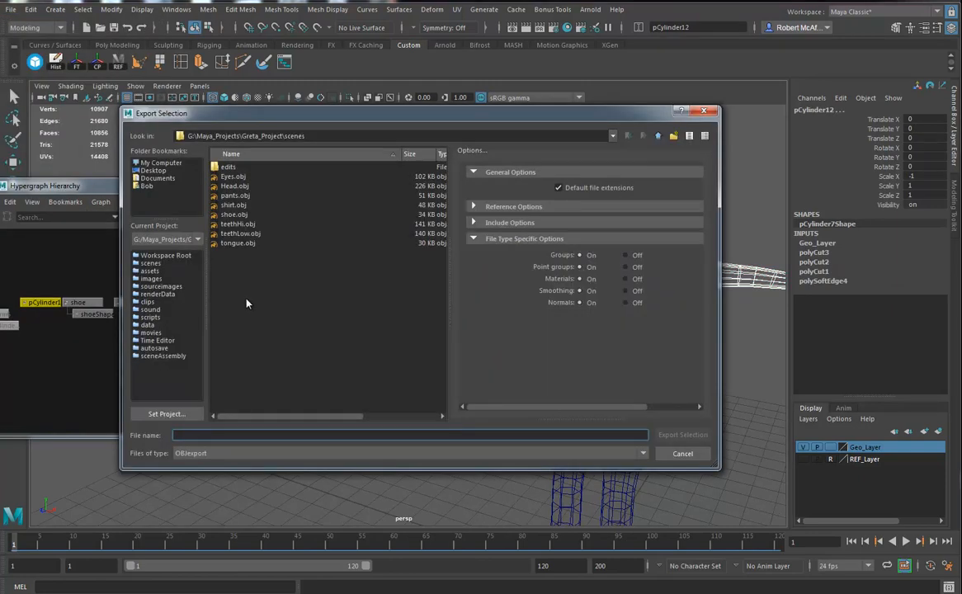
{"action": "type", "text": "Arms"}
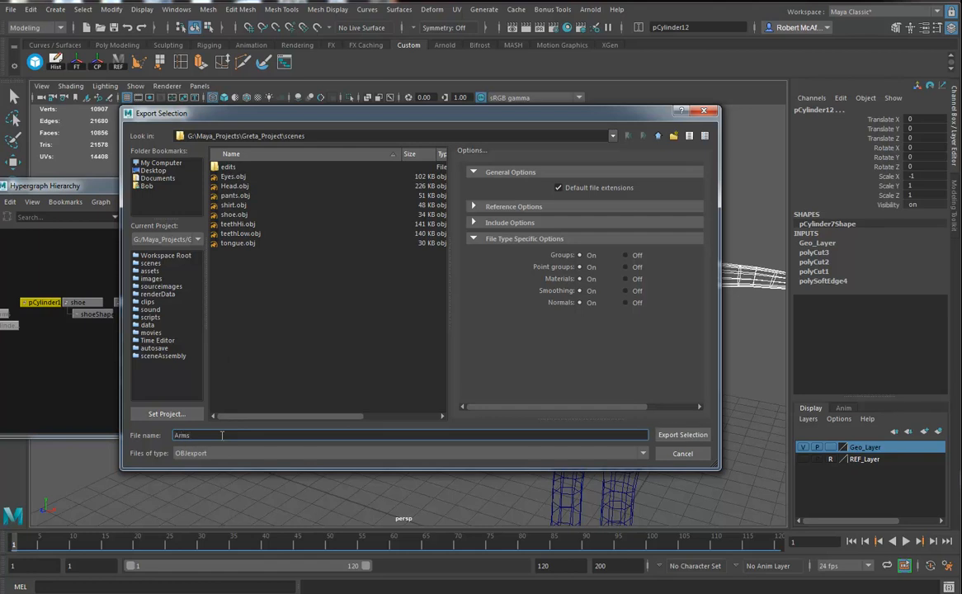
{"action": "key", "text": "Return"}
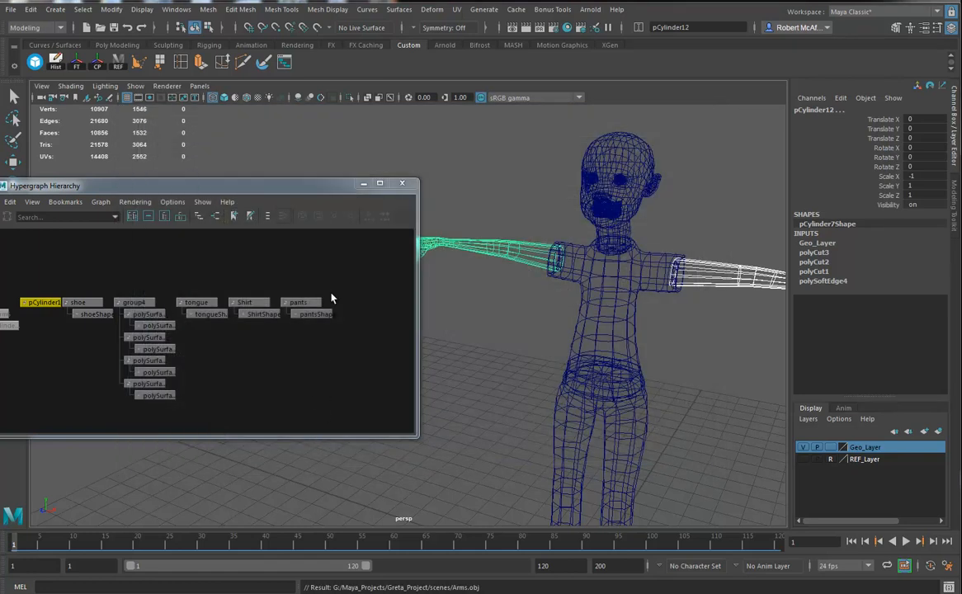
{"action": "left_click_drag", "start_coordinate": [642, 361], "coordinate": [579, 370], "text": "alt"}
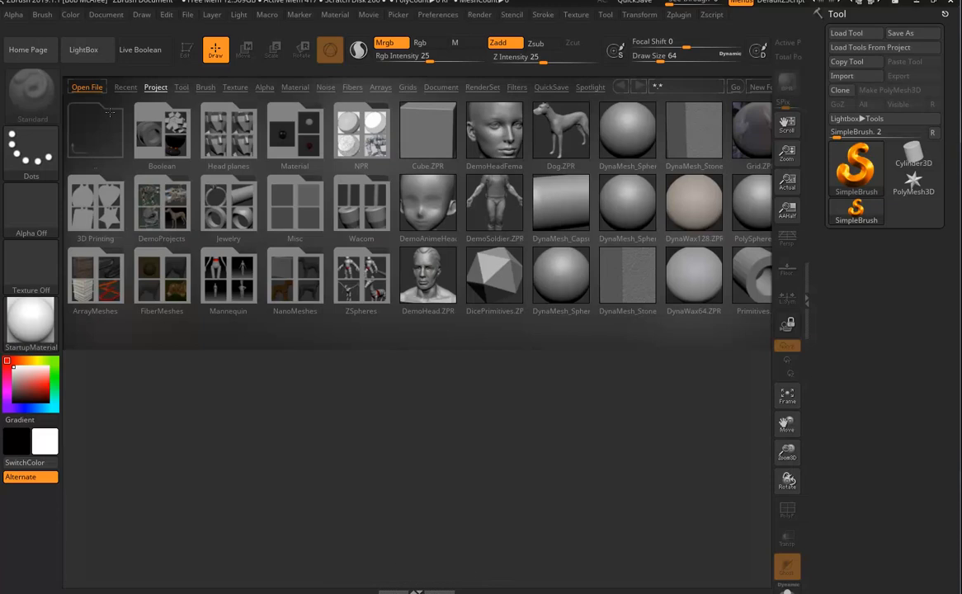
- In ZBrush, draw a PolyMesh3D star on the empty canvas and turn on Edit mode
{"action": "left_click", "coordinate": [79, 52]}
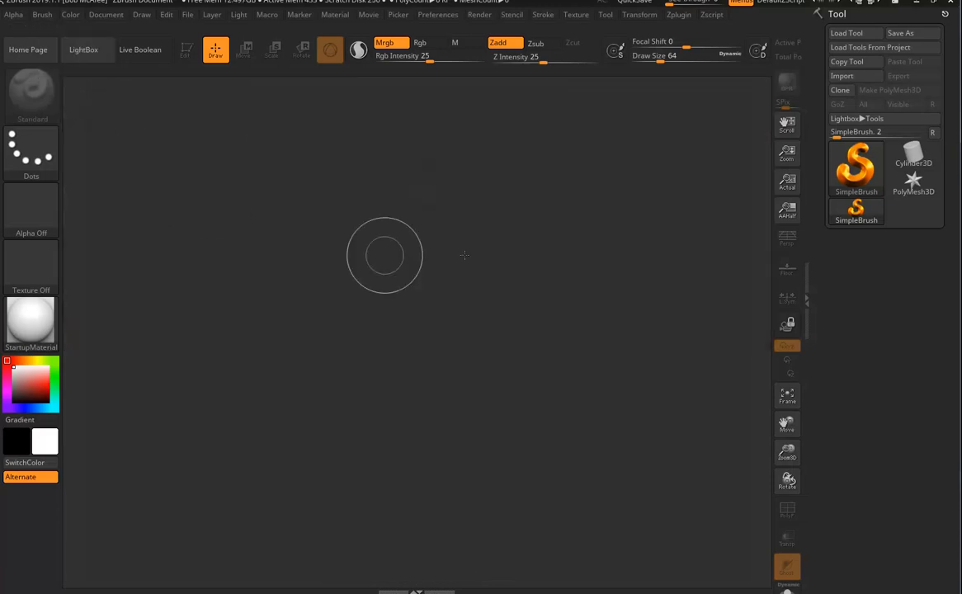
{"action": "left_click", "coordinate": [914, 182]}
{"action": "left_click_drag", "start_coordinate": [384, 263], "coordinate": [447, 363]}
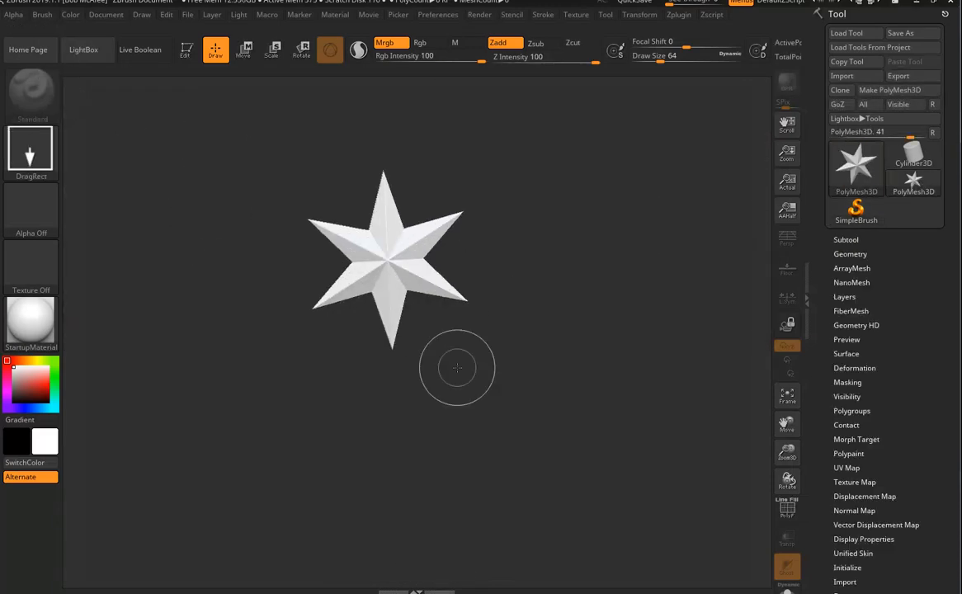
{"action": "key", "text": "t"}
{"action": "left_click_drag", "start_coordinate": [429, 283], "coordinate": [564, 338]}
- Switch the mesh to 2.5D mode and draw several more stars over the first one
{"action": "key", "text": "t"}
{"action": "left_click", "coordinate": [444, 294]}
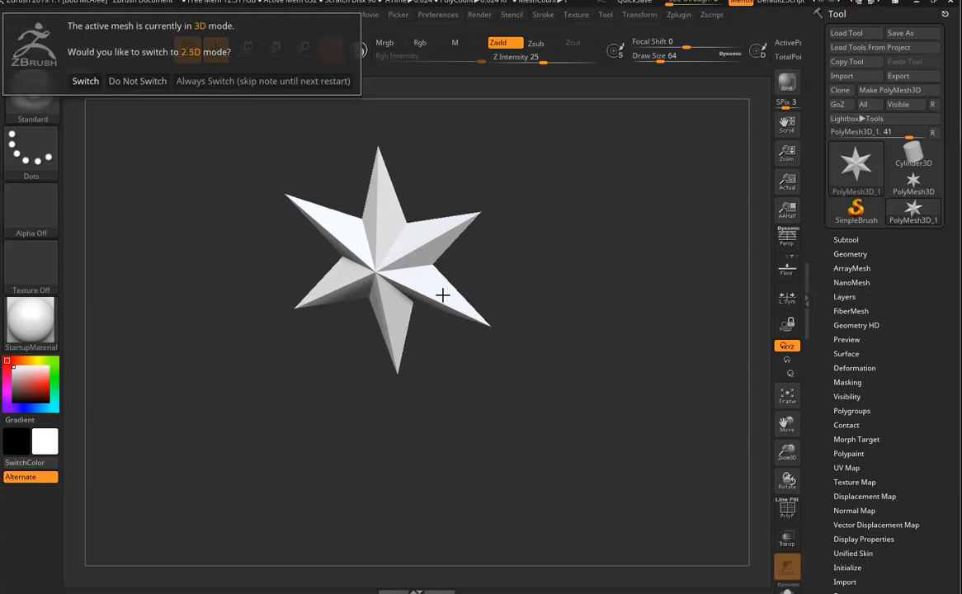
{"action": "left_click", "coordinate": [85, 81]}
{"action": "mouse_move", "coordinate": [413, 265]}
{"action": "left_mouse_down"}
{"action": "mouse_move", "coordinate": [357, 279]}
{"action": "mouse_move", "coordinate": [350, 301]}
{"action": "left_mouse_up"}
{"action": "left_click_drag", "start_coordinate": [376, 268], "coordinate": [524, 330]}
{"action": "left_click_drag", "start_coordinate": [309, 233], "coordinate": [338, 276]}
{"action": "left_click_drag", "start_coordinate": [350, 300], "coordinate": [400, 338]}
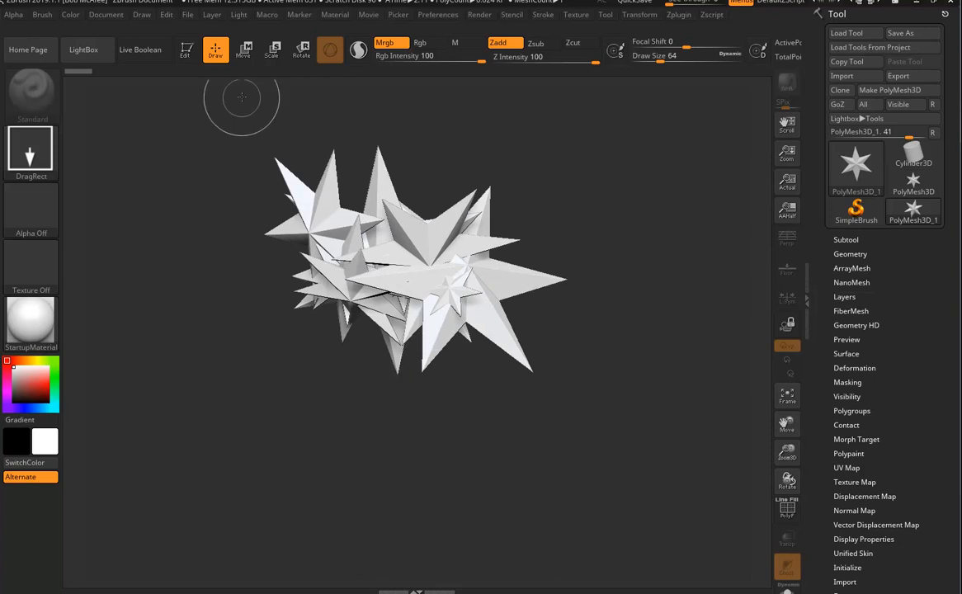
- Turn Edit mode back on and clear the extra stars from the canvas
{"action": "left_click", "coordinate": [188, 49]}
{"action": "left_click_drag", "start_coordinate": [613, 380], "coordinate": [568, 427]}
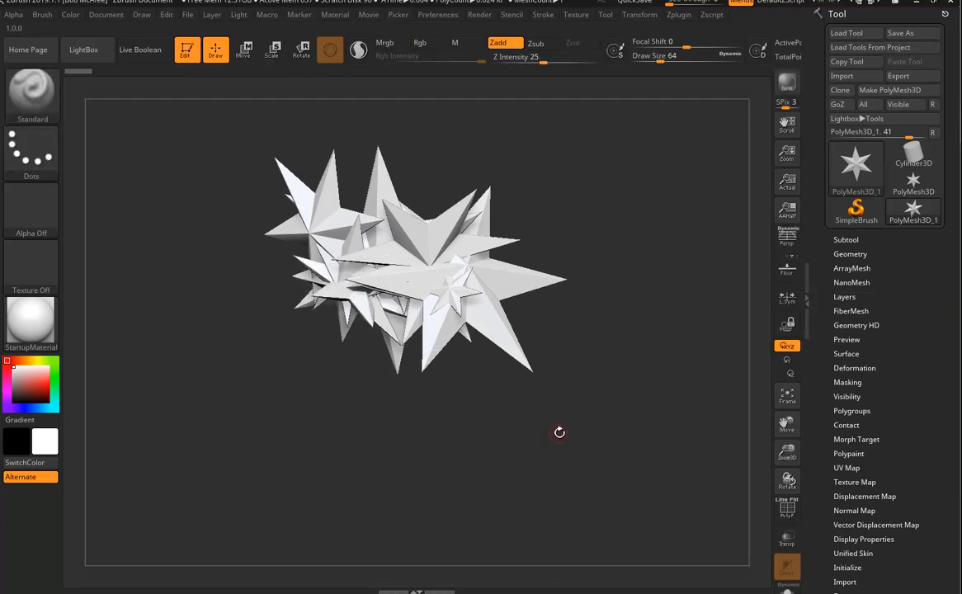
{"action": "key", "text": "ctrl+n"}
{"action": "left_click_drag", "start_coordinate": [492, 403], "coordinate": [759, 165]}
- Import the Head OBJ from Maya_Projects\Greta_Project\scenes on BIG_Drive (G:) in place of the PolyMesh3D star
{"action": "left_click", "coordinate": [846, 240]}
{"action": "left_click", "coordinate": [840, 75]}
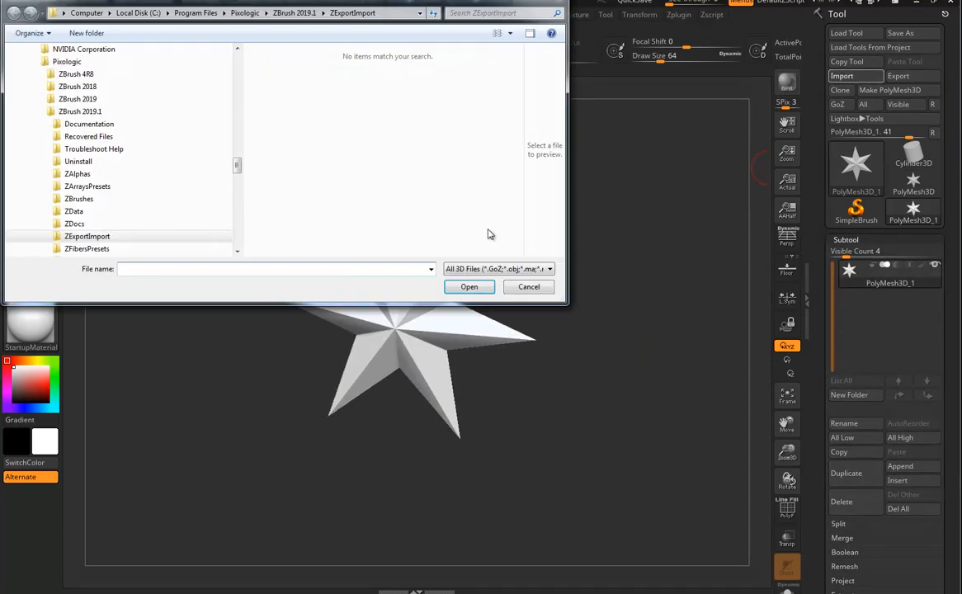
{"action": "left_click_drag", "start_coordinate": [236, 164], "coordinate": [227, 262]}
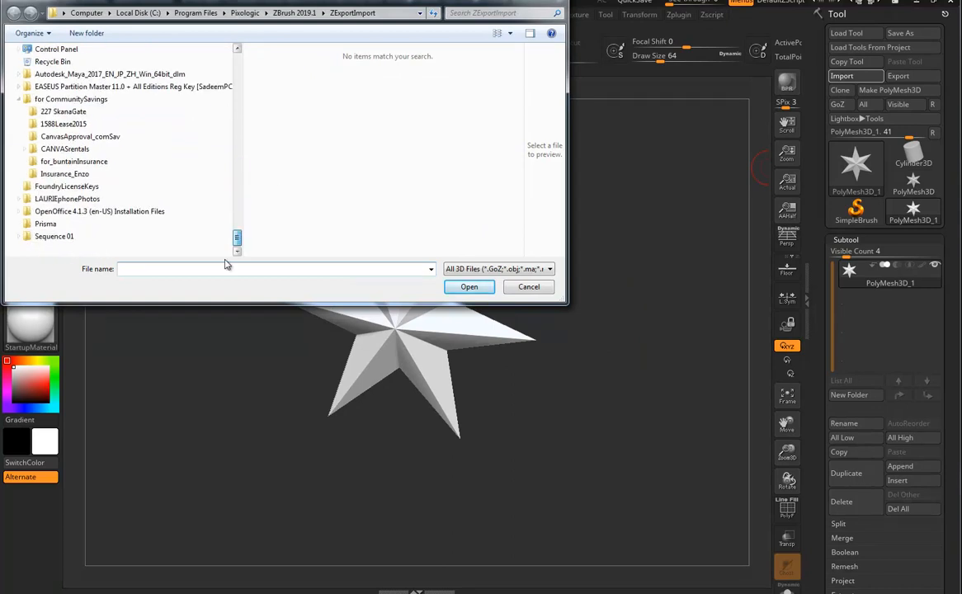
{"action": "scroll", "coordinate": [123, 149], "scroll_direction": "up", "scroll_amount": 7}
{"action": "scroll", "coordinate": [123, 165], "scroll_direction": "down", "scroll_amount": 2}
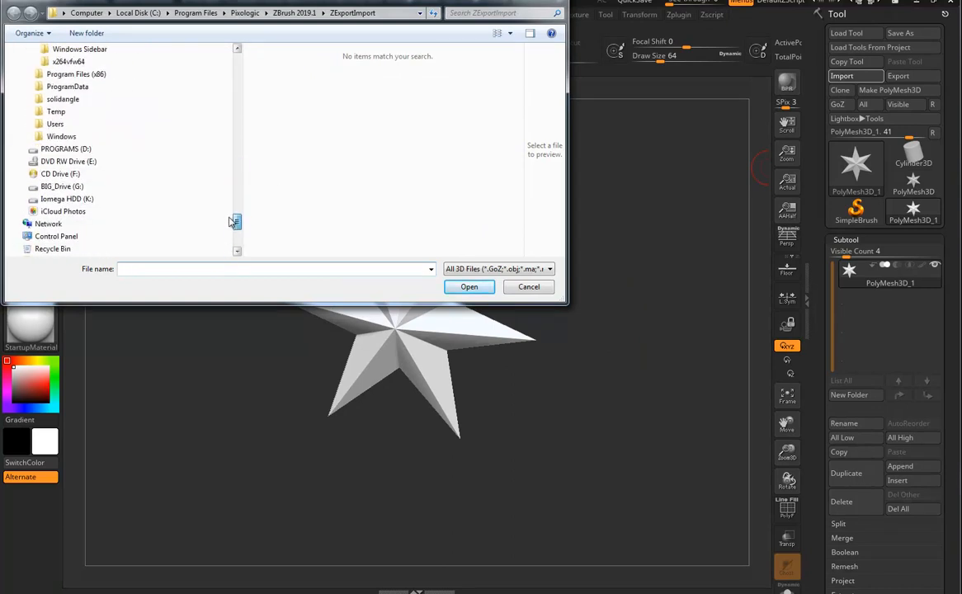
{"action": "left_click", "coordinate": [51, 190]}
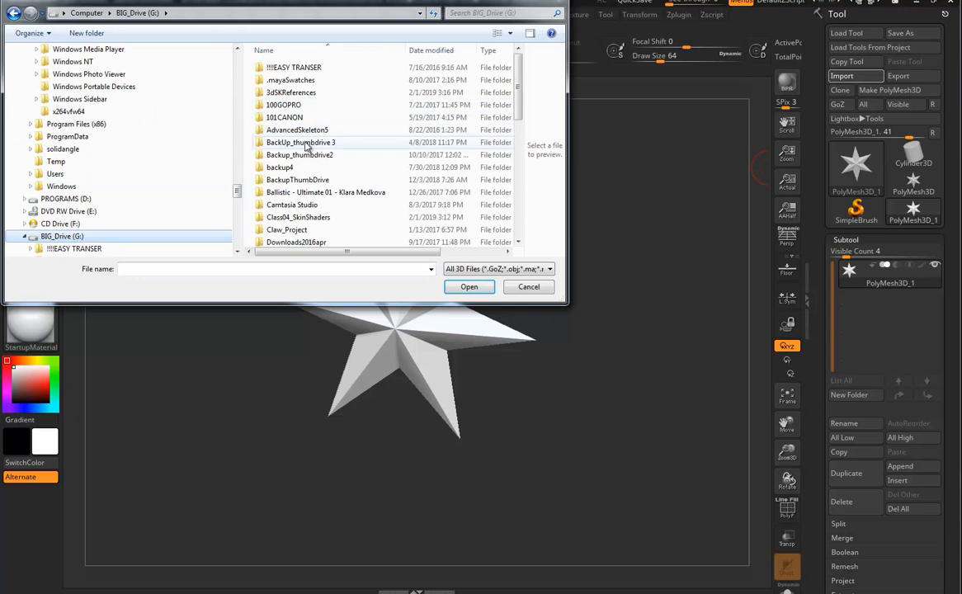
{"action": "scroll", "coordinate": [307, 154], "scroll_direction": "down", "scroll_amount": 4}
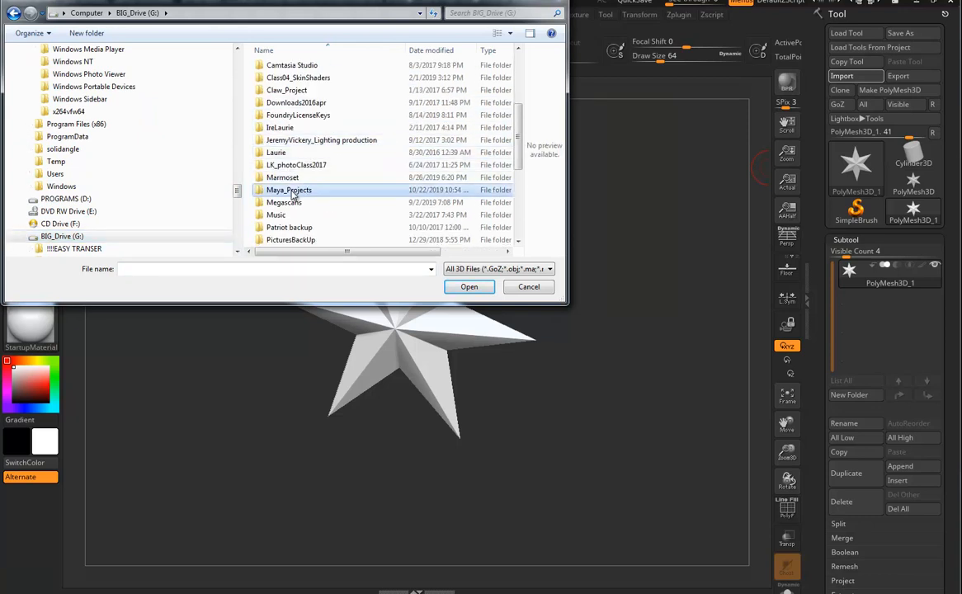
{"action": "double_click", "coordinate": [285, 190]}
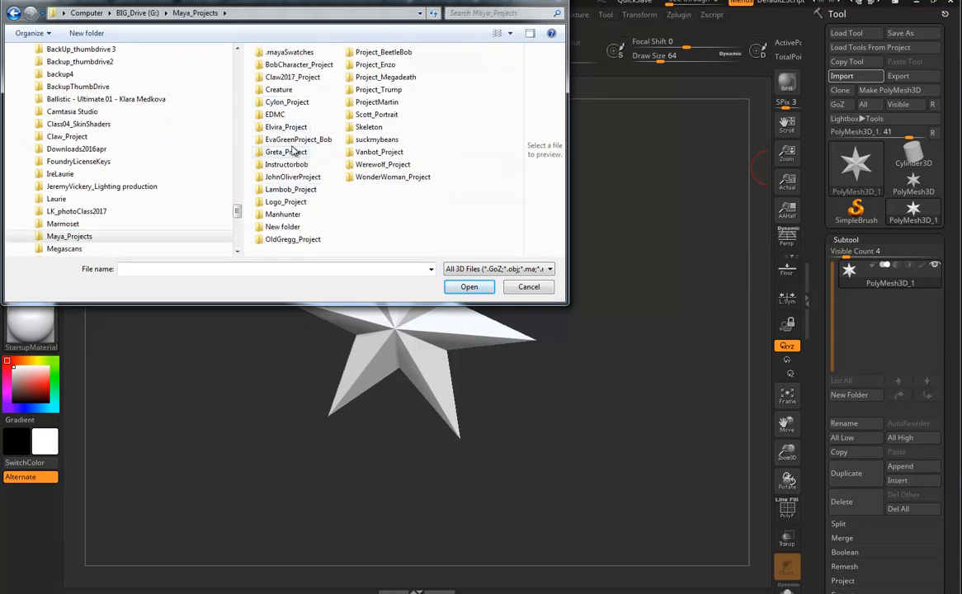
{"action": "double_click", "coordinate": [285, 152]}
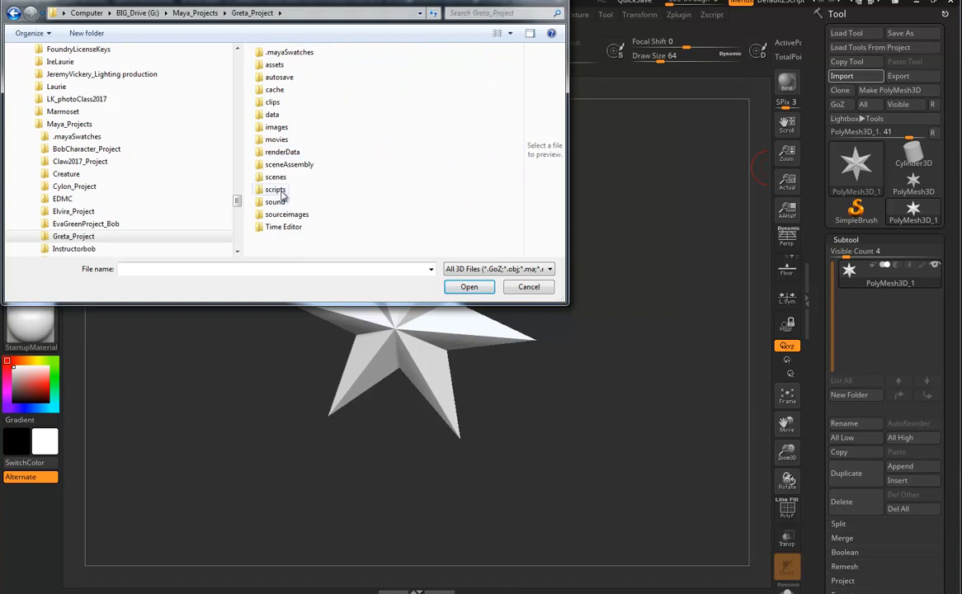
{"action": "double_click", "coordinate": [278, 177]}
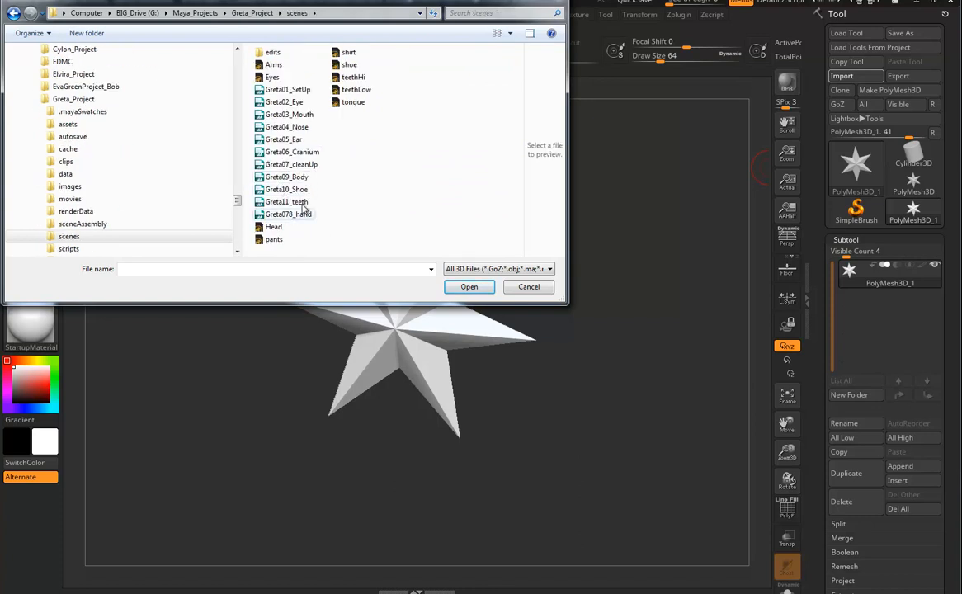
{"action": "left_click", "coordinate": [273, 229]}
{"action": "left_click", "coordinate": [469, 287]}
{"action": "left_click_drag", "start_coordinate": [586, 302], "coordinate": [605, 403]}
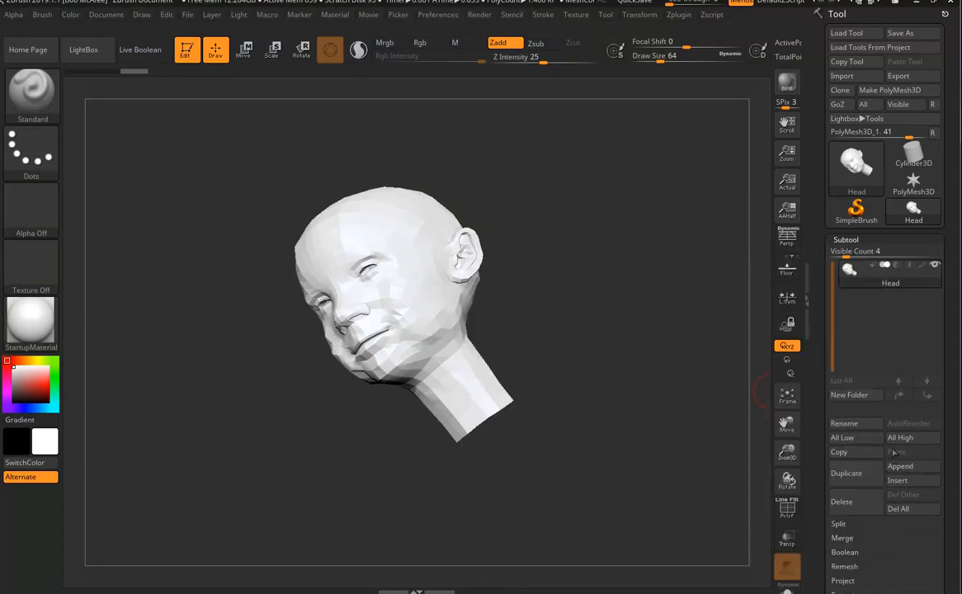
- Append a PolyMesh3D star as a second subtool and replace it with the imported Eyes file
{"action": "left_click", "coordinate": [915, 467]}
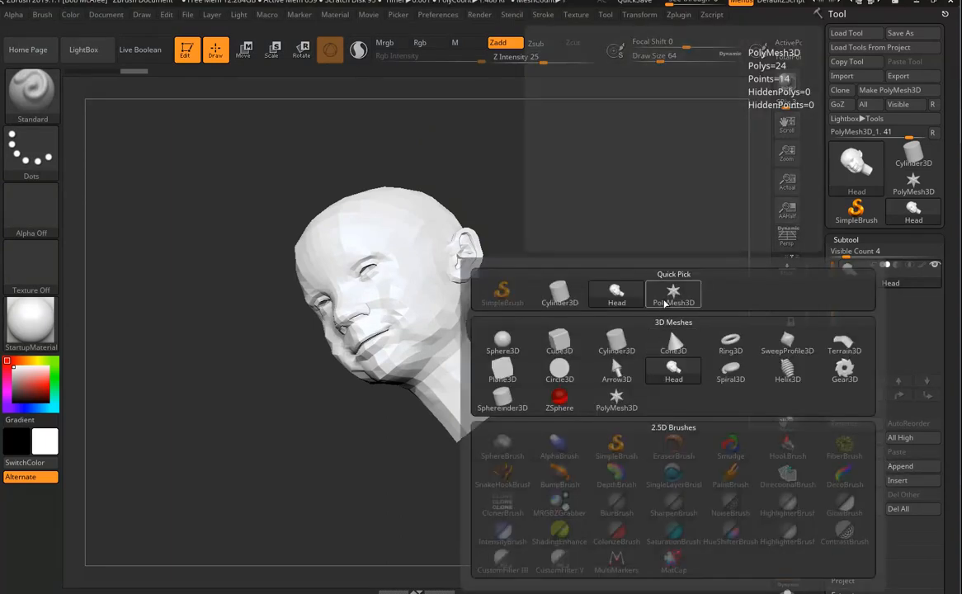
{"action": "left_click", "coordinate": [672, 292]}
{"action": "left_click", "coordinate": [886, 314]}
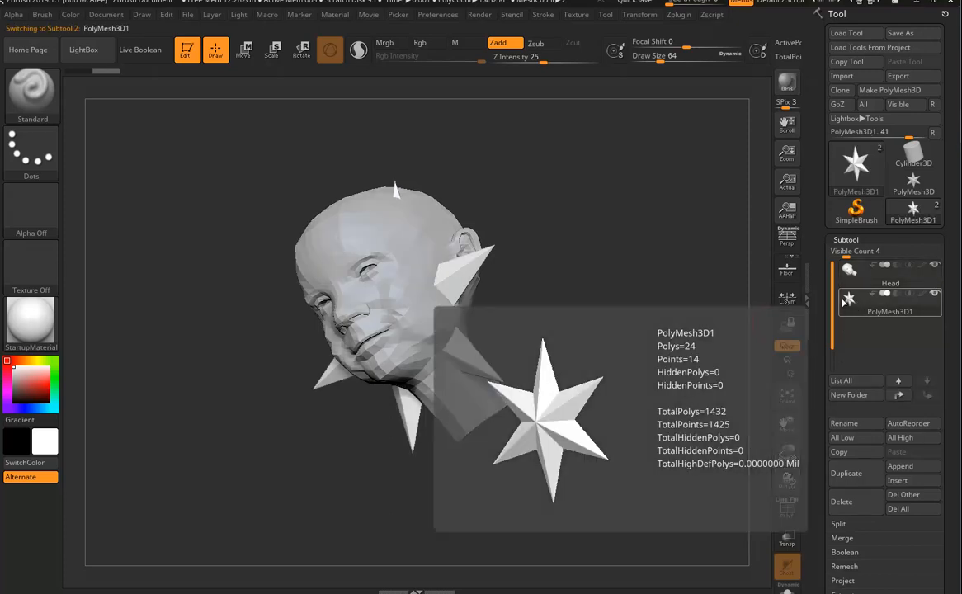
{"action": "left_click", "coordinate": [842, 76]}
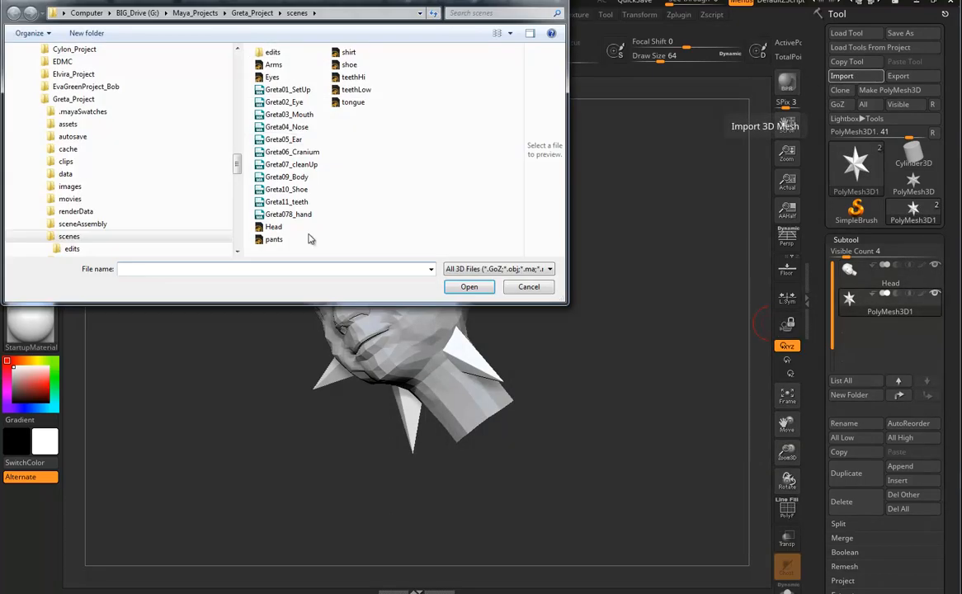
{"action": "left_click", "coordinate": [271, 77]}
{"action": "left_click", "coordinate": [469, 286]}
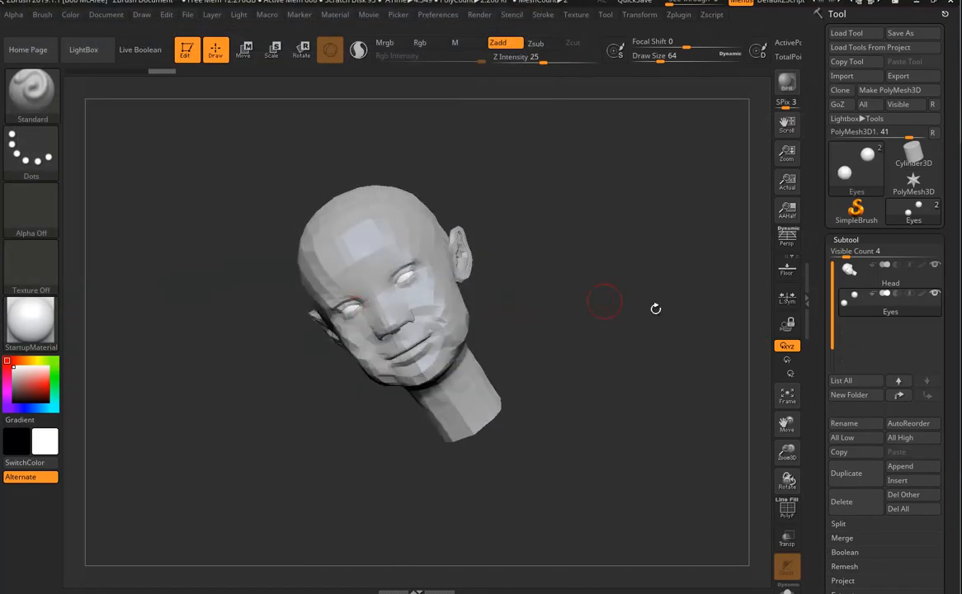
- Append three more PolyMesh3D stars as placeholder subtools and set the subtool list's visible count to 5
{"action": "left_click", "coordinate": [899, 466]}
{"action": "left_click", "coordinate": [901, 467]}
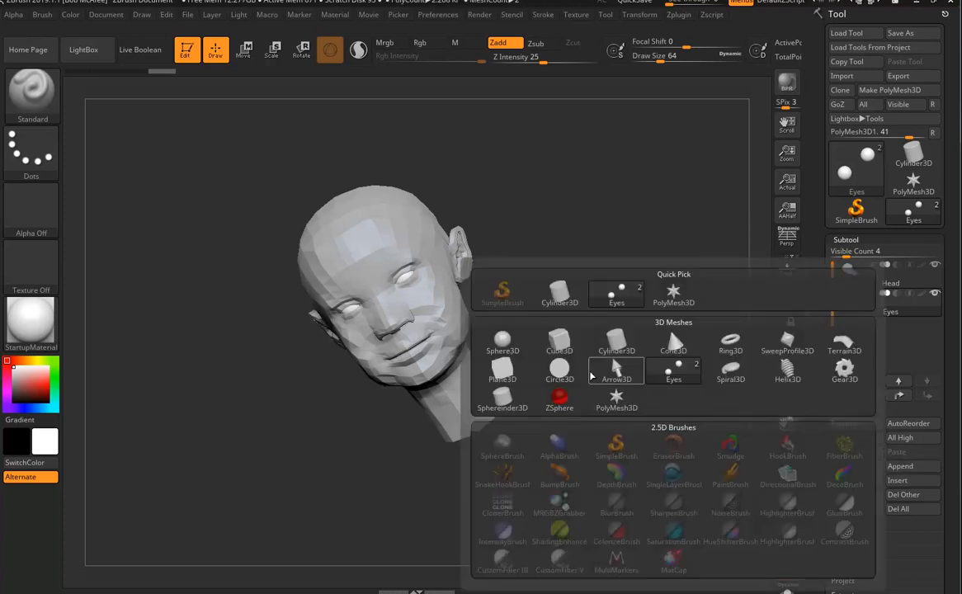
{"action": "left_click", "coordinate": [670, 299]}
{"action": "left_click", "coordinate": [921, 471]}
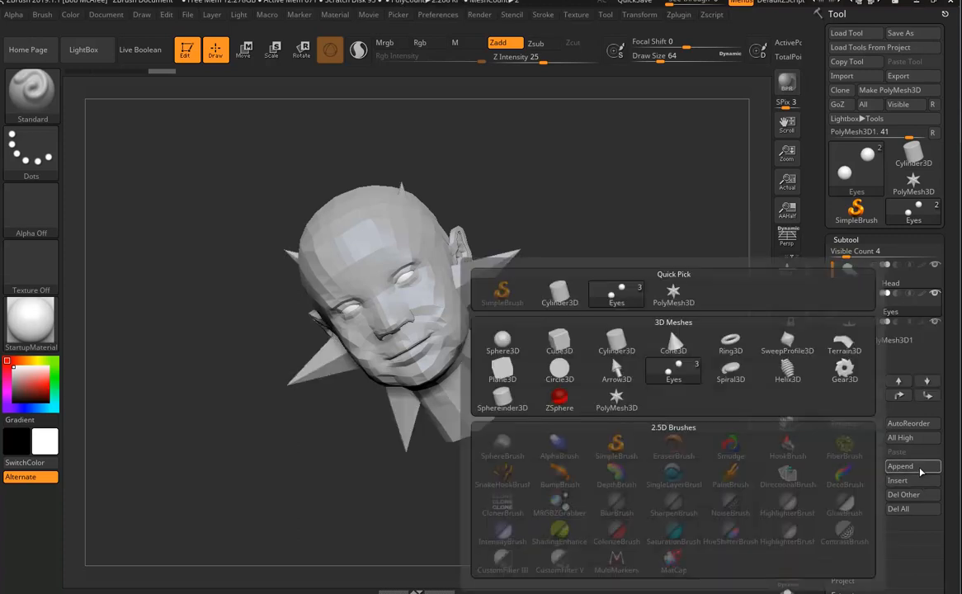
{"action": "left_click", "coordinate": [677, 299]}
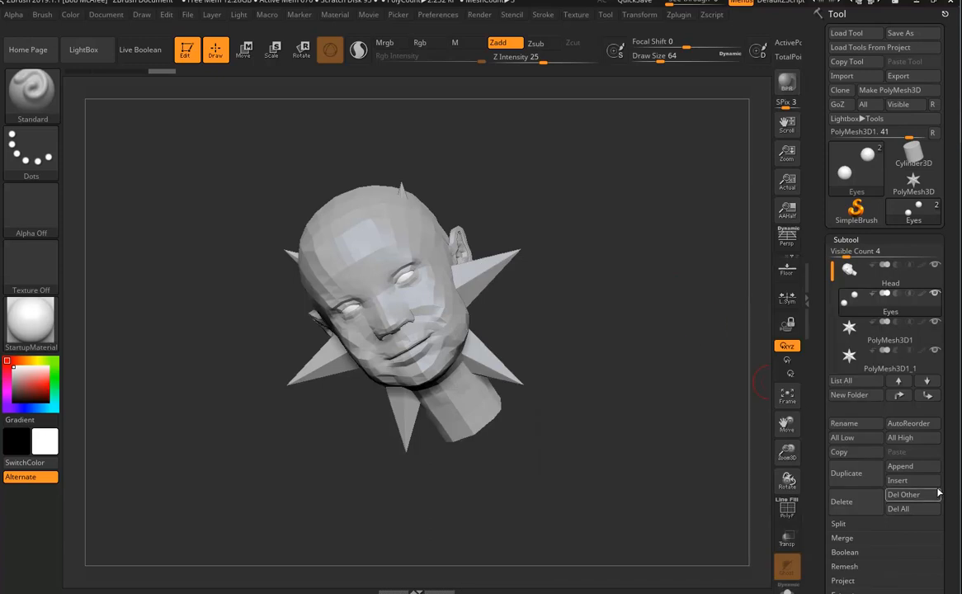
{"action": "left_click", "coordinate": [900, 466]}
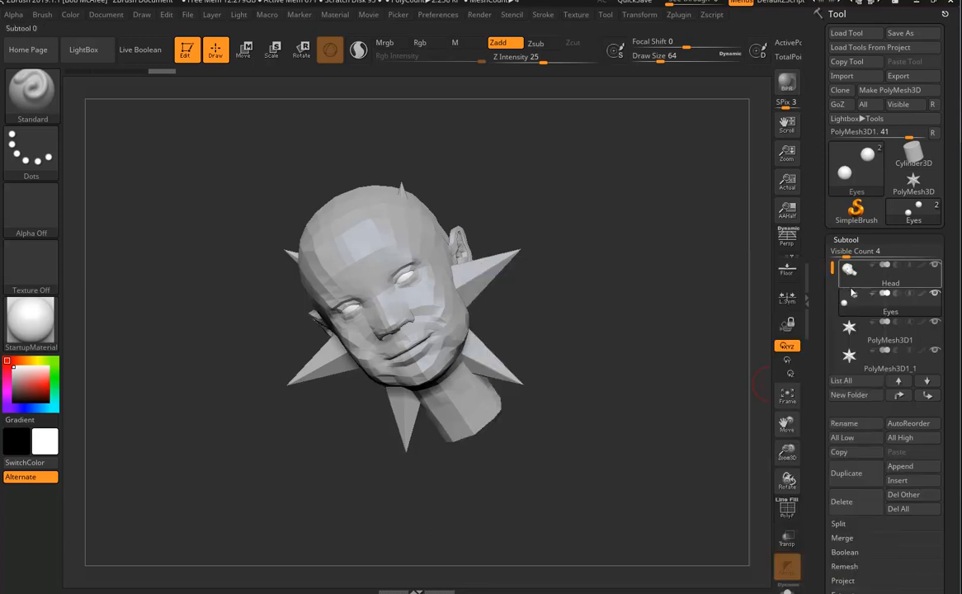
{"action": "left_click_drag", "start_coordinate": [833, 270], "coordinate": [853, 255]}
{"action": "mouse_move", "coordinate": [848, 328]}
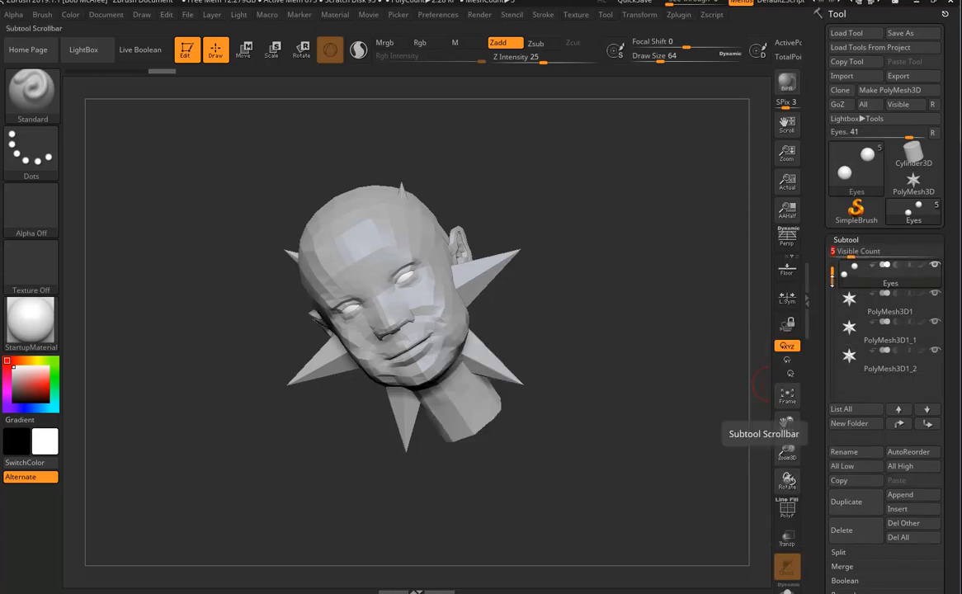
{"action": "left_click_drag", "start_coordinate": [832, 275], "coordinate": [832, 268]}
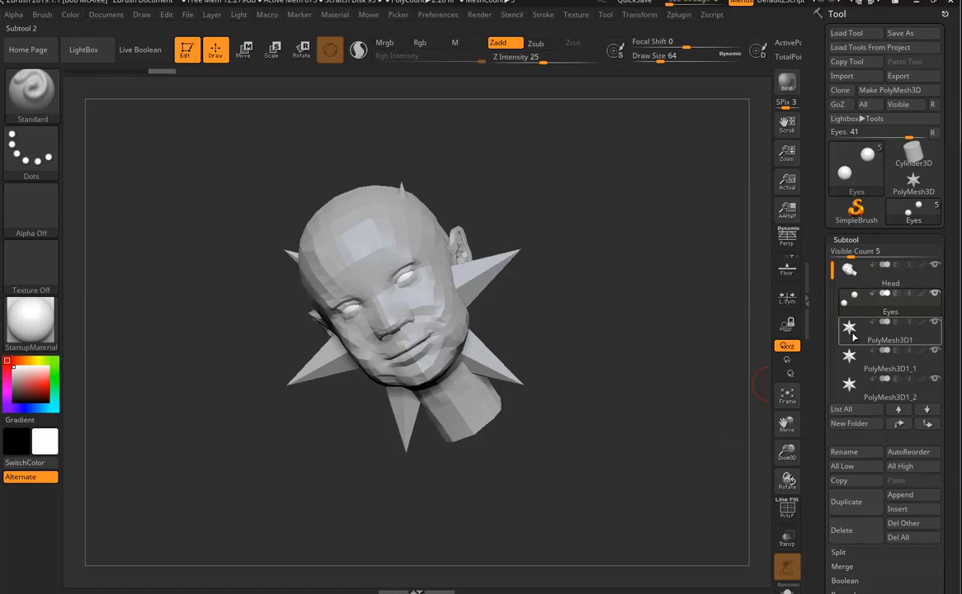
- Replace the first placeholder star below the Eyes subtool with the imported shirt file
{"action": "left_click", "coordinate": [853, 334]}
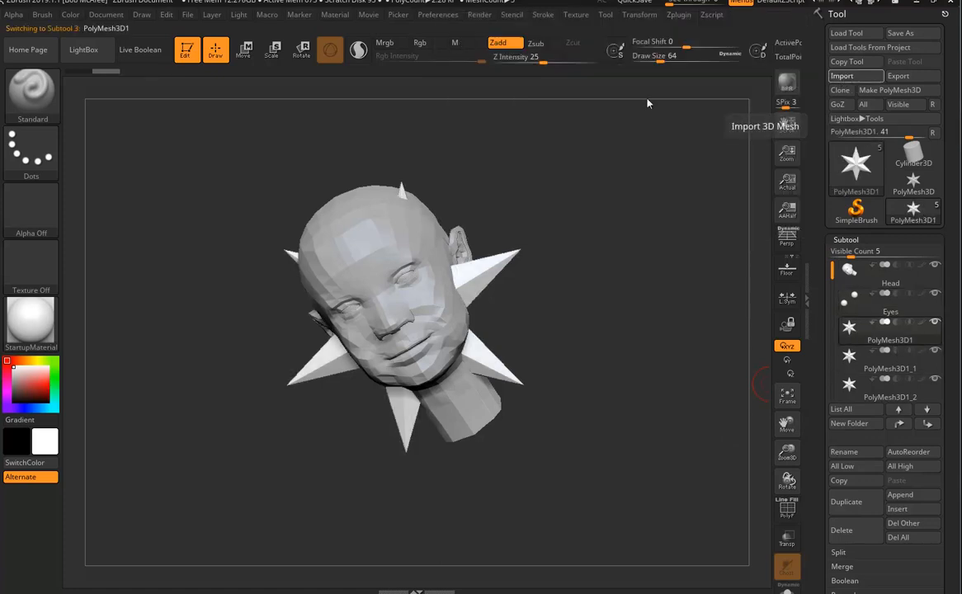
{"action": "left_click", "coordinate": [841, 76]}
{"action": "left_click", "coordinate": [348, 52]}
{"action": "left_click", "coordinate": [469, 287]}
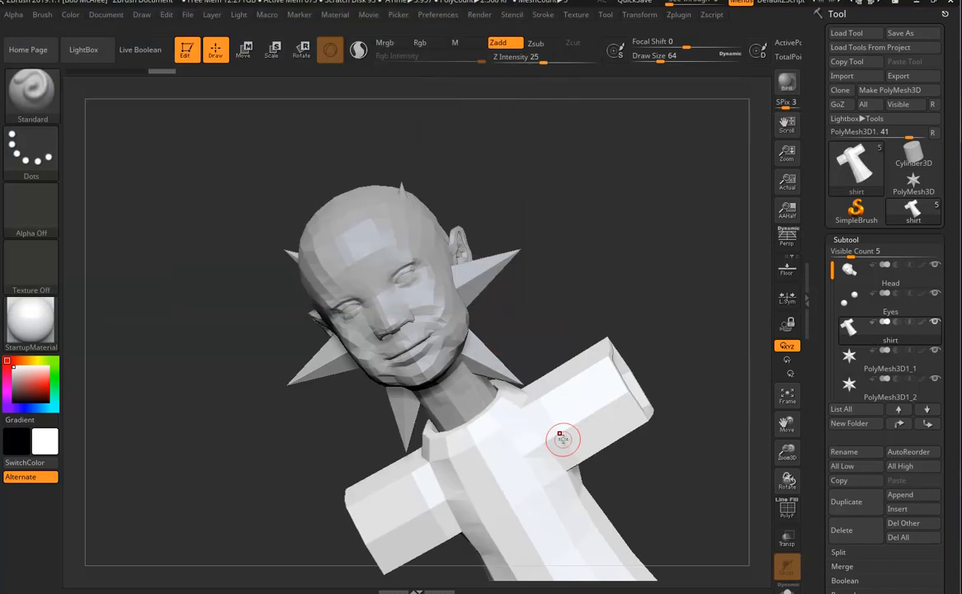
{"action": "left_click_drag", "start_coordinate": [687, 484], "coordinate": [540, 321]}
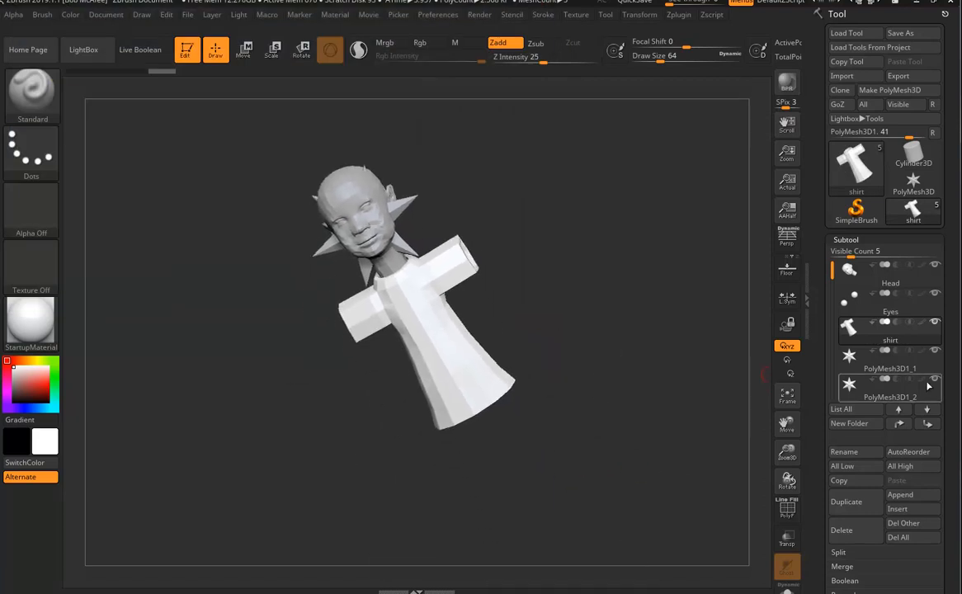
- Replace the placeholder star directly below the shirt subtool with the imported pants file
{"action": "left_click", "coordinate": [888, 363]}
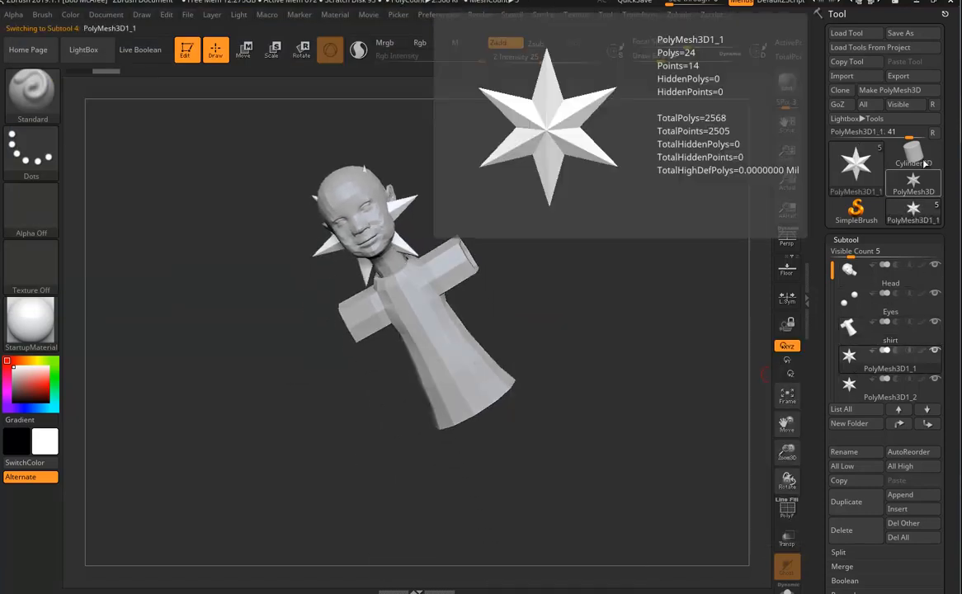
{"action": "left_click", "coordinate": [842, 76]}
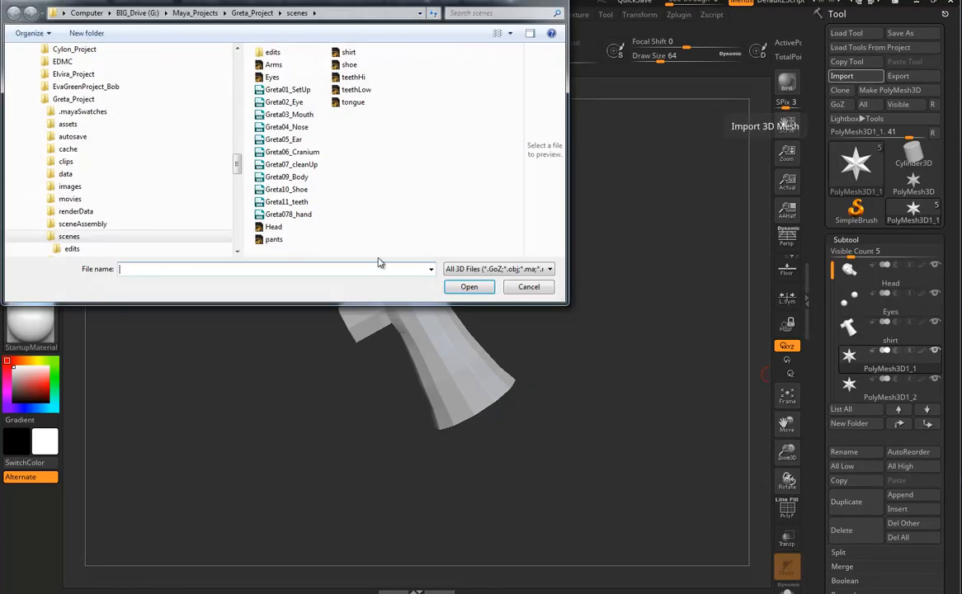
{"action": "left_click", "coordinate": [275, 239]}
{"action": "left_click", "coordinate": [468, 287]}
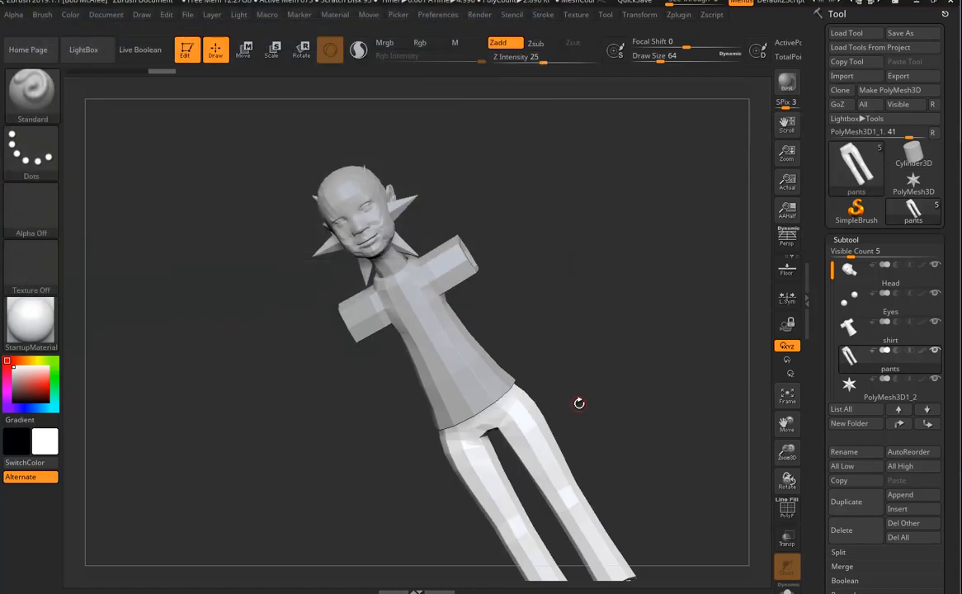
{"action": "left_click_drag", "start_coordinate": [574, 411], "coordinate": [616, 367]}
- Replace the last placeholder star, below the pants subtool, with the imported shoe file
{"action": "left_click", "coordinate": [862, 388]}
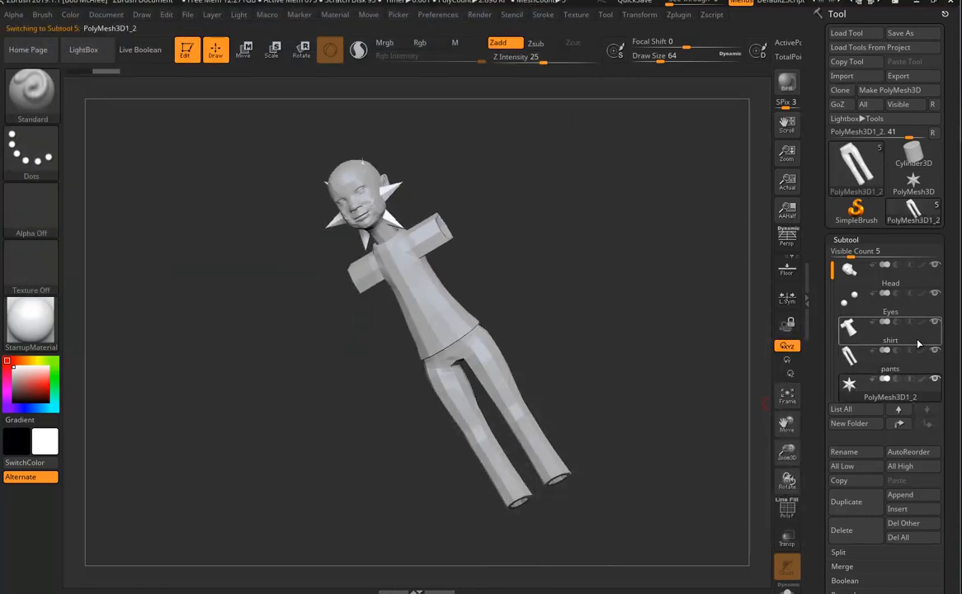
{"action": "mouse_move", "coordinate": [918, 343]}
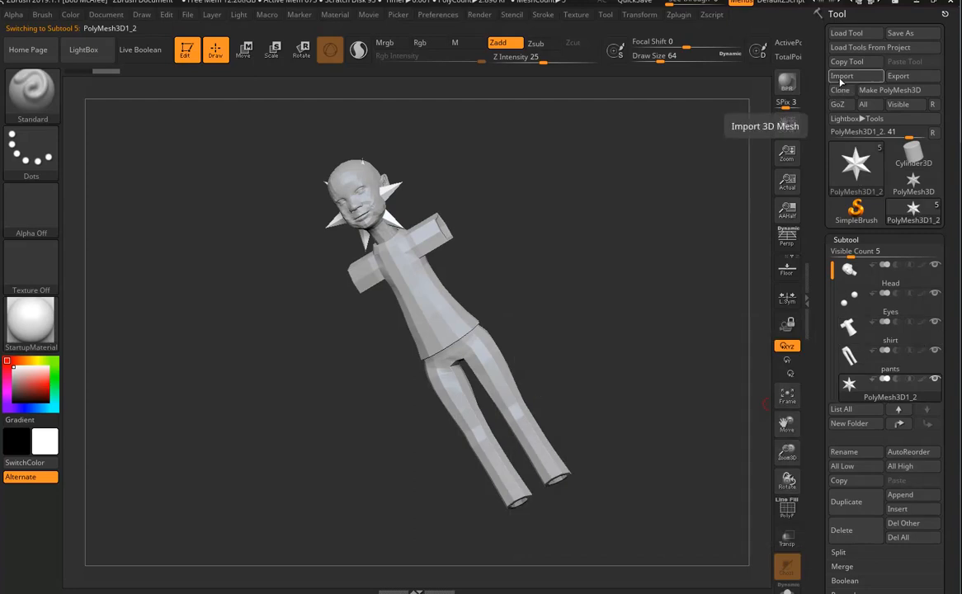
{"action": "left_click", "coordinate": [842, 75]}
{"action": "left_click", "coordinate": [349, 64]}
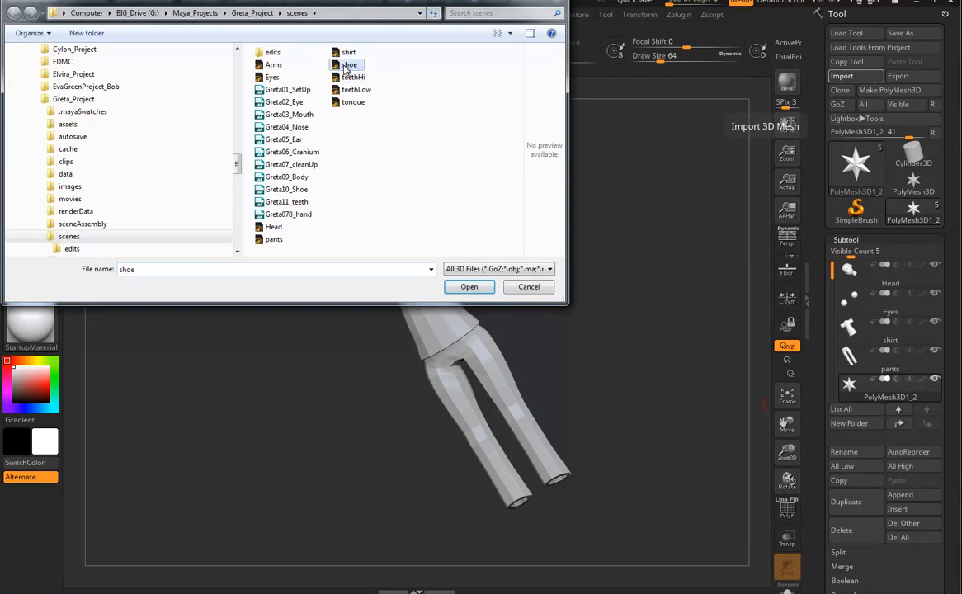
{"action": "left_click", "coordinate": [468, 286]}
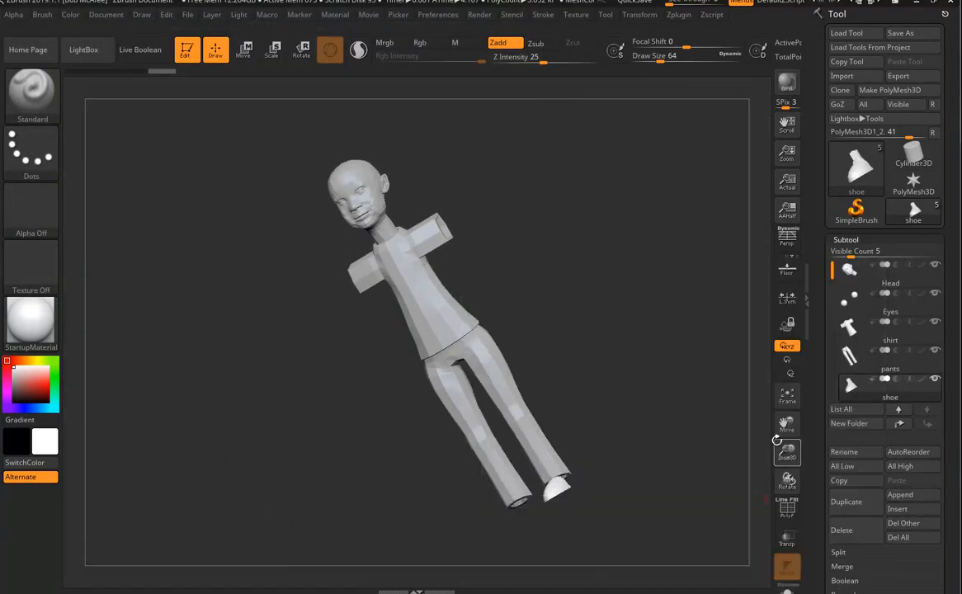
- Append another PolyMesh3D star as a placeholder subtool and set the subtool list's visible count to 8
{"action": "left_click", "coordinate": [925, 496]}
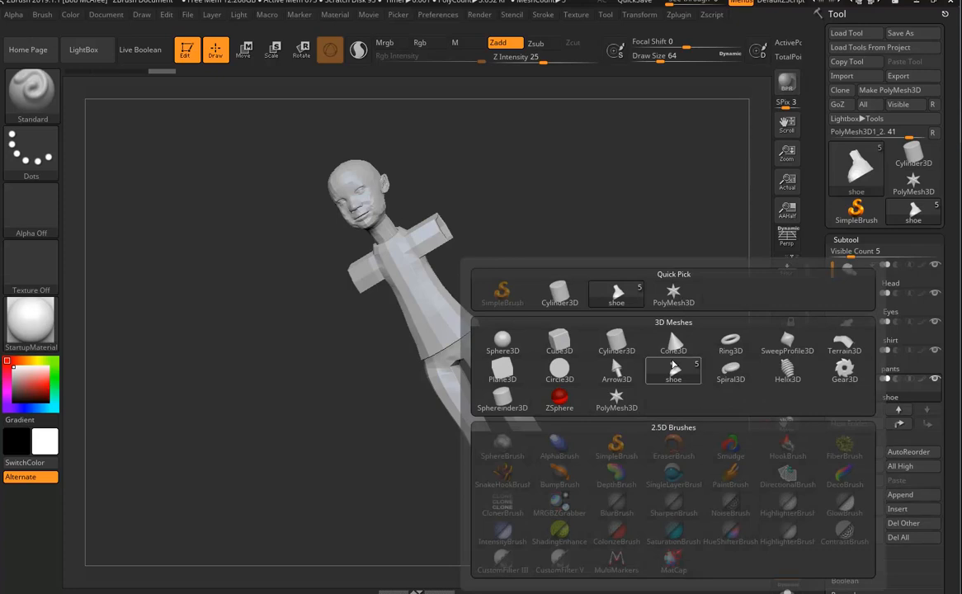
{"action": "left_click", "coordinate": [676, 301]}
{"action": "left_click_drag", "start_coordinate": [624, 374], "coordinate": [630, 394]}
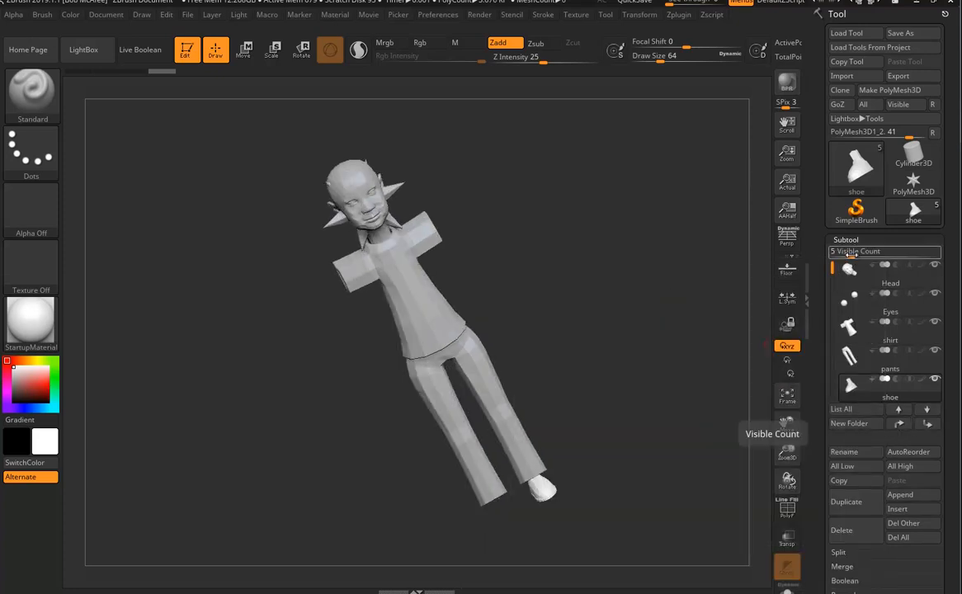
{"action": "left_click_drag", "start_coordinate": [854, 255], "coordinate": [862, 257]}
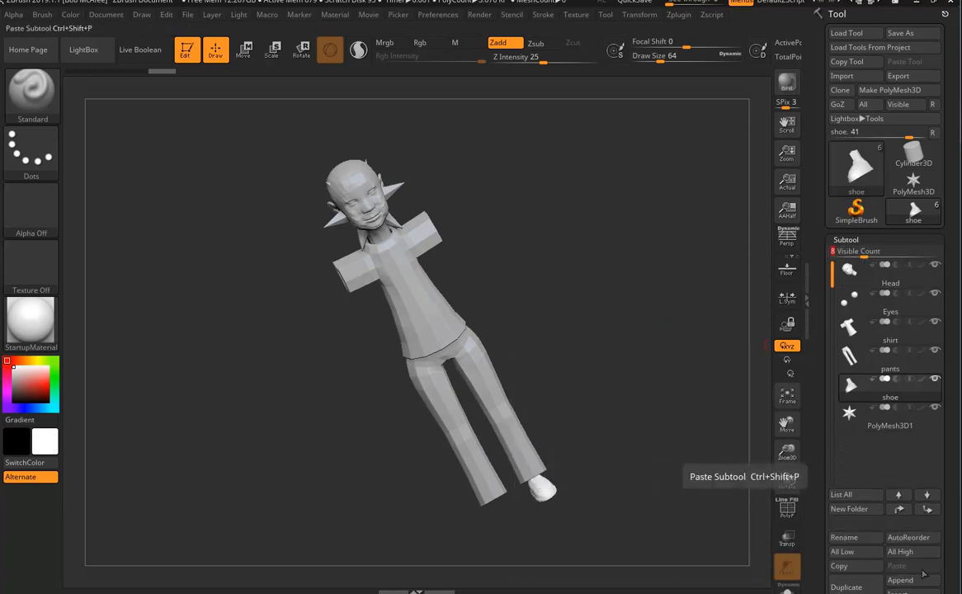
- Append two more PolyMesh3D stars to the subtool list as placeholders
{"action": "left_click", "coordinate": [901, 580]}
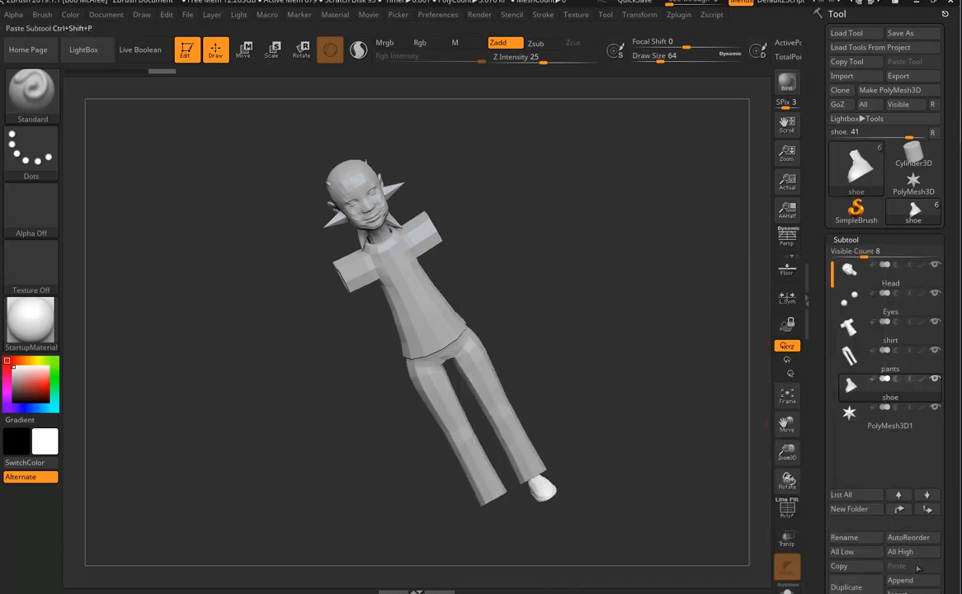
{"action": "left_click", "coordinate": [900, 580]}
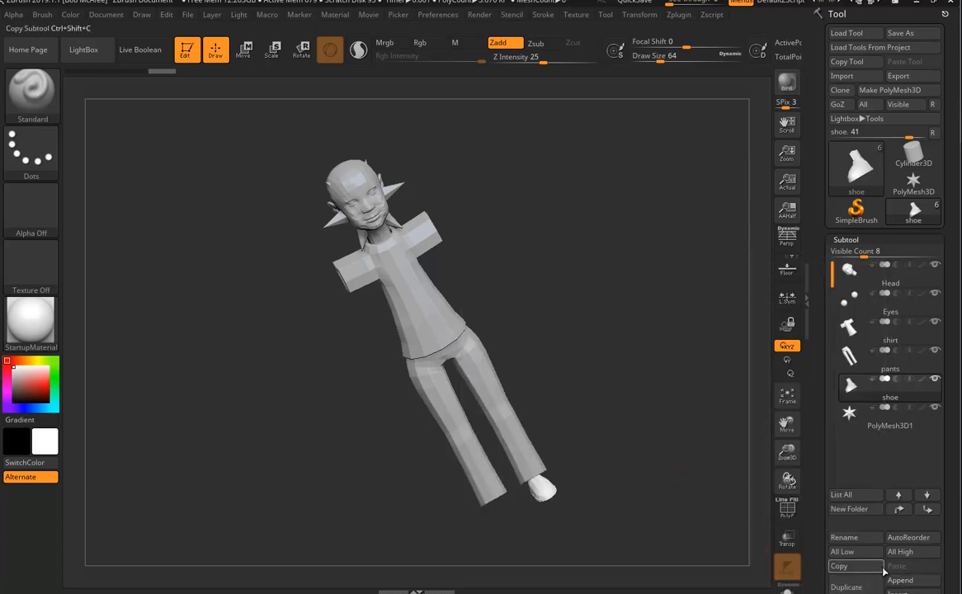
{"action": "left_click", "coordinate": [900, 581]}
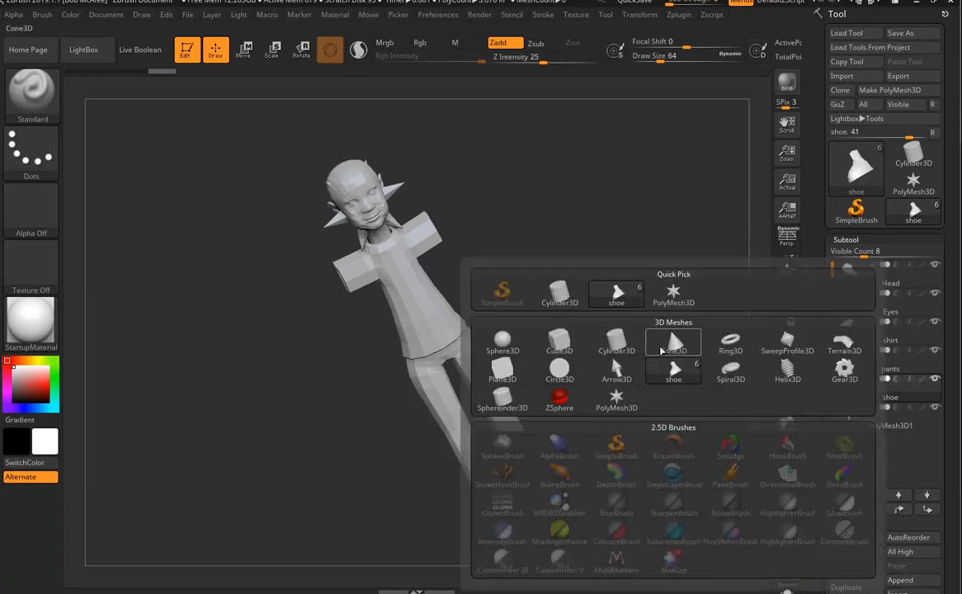
{"action": "left_click", "coordinate": [674, 295]}
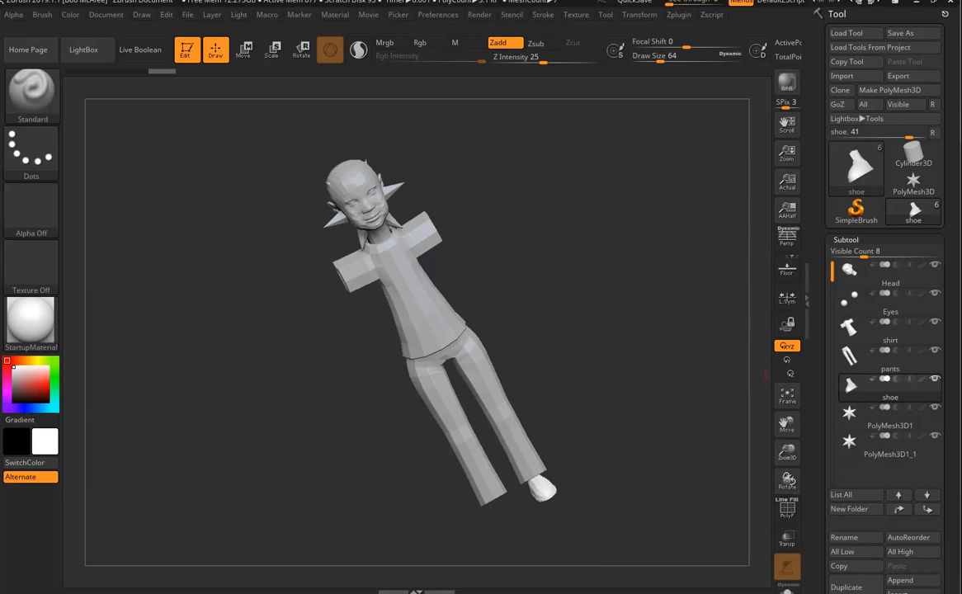
{"action": "scroll", "coordinate": [956, 507], "scroll_direction": "down", "scroll_amount": 5}
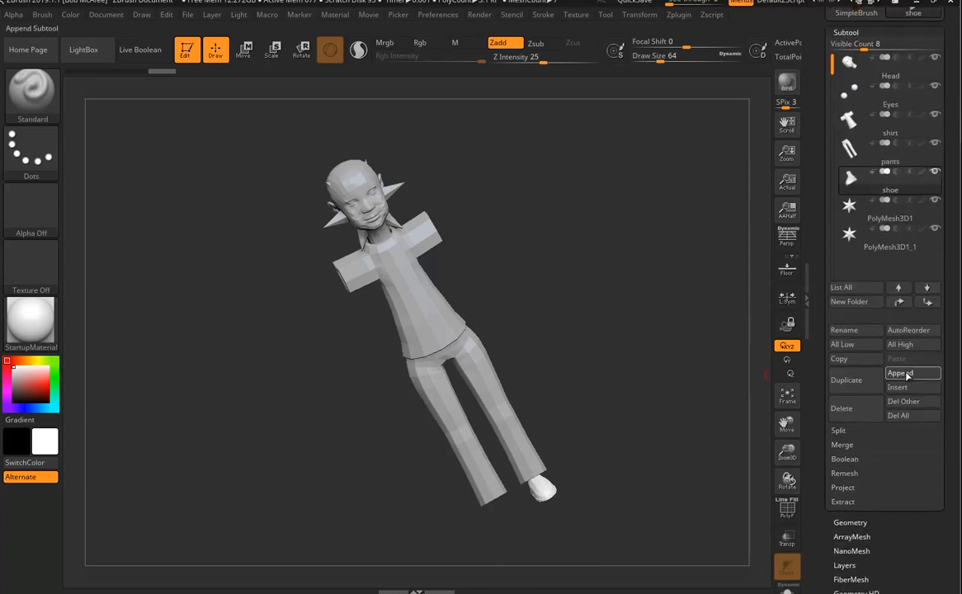
{"action": "left_click", "coordinate": [901, 373]}
{"action": "left_click", "coordinate": [674, 293]}
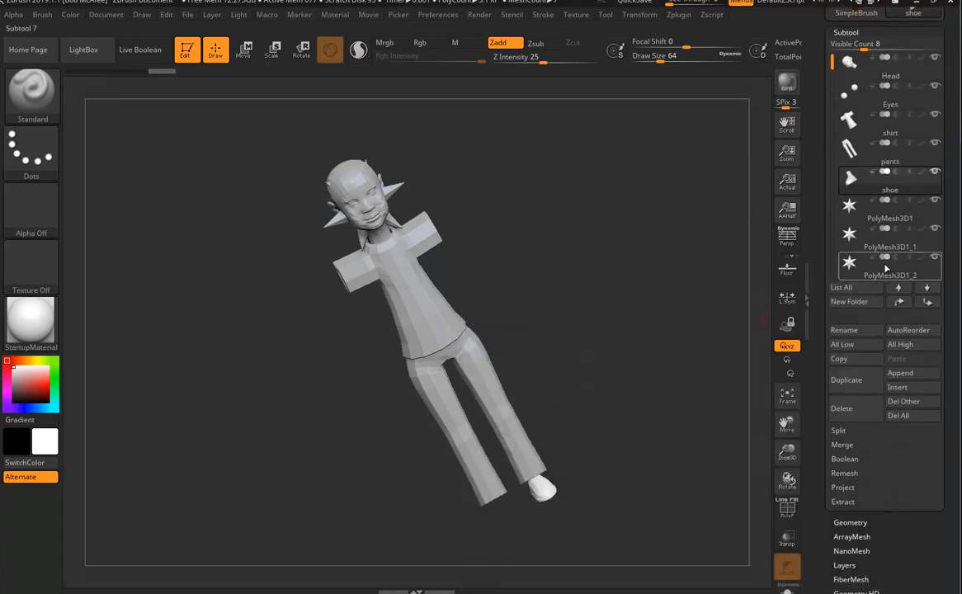
- Replace the first placeholder star below the shoe subtool with the imported teethLow file
{"action": "scroll", "coordinate": [941, 245], "scroll_direction": "up", "scroll_amount": 5}
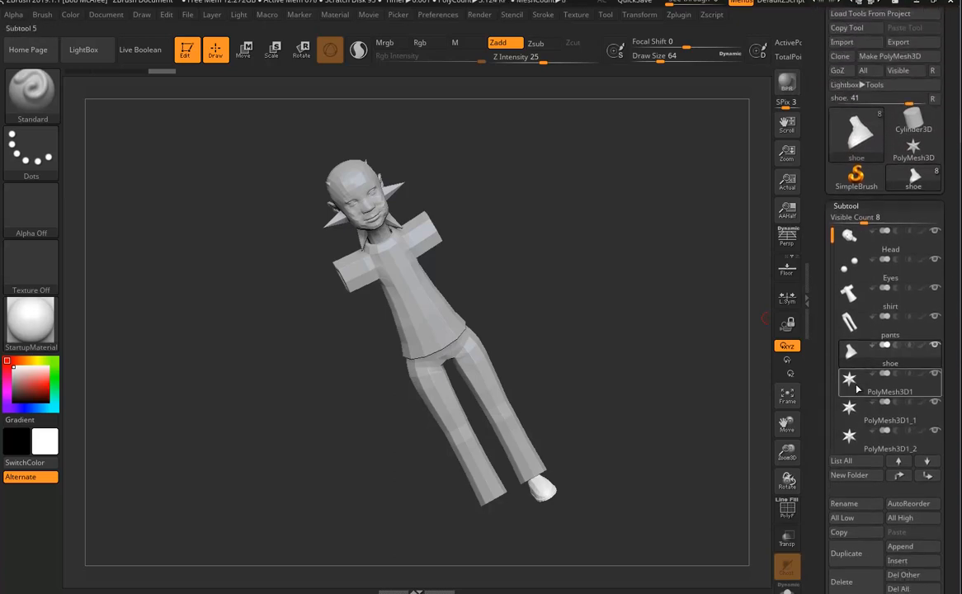
{"action": "left_click", "coordinate": [857, 387]}
{"action": "left_click", "coordinate": [856, 42]}
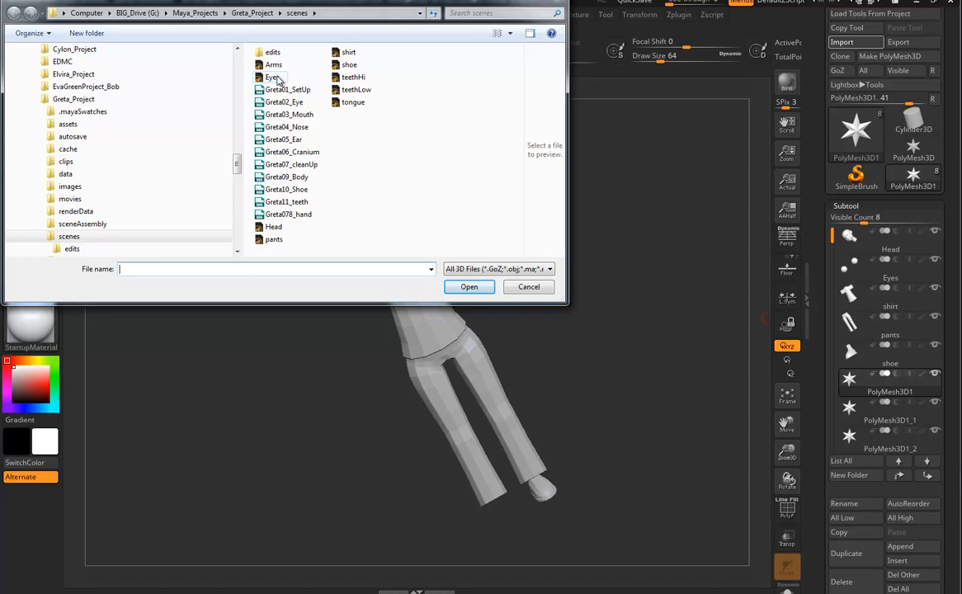
{"action": "left_click", "coordinate": [354, 90]}
{"action": "left_click", "coordinate": [469, 287]}
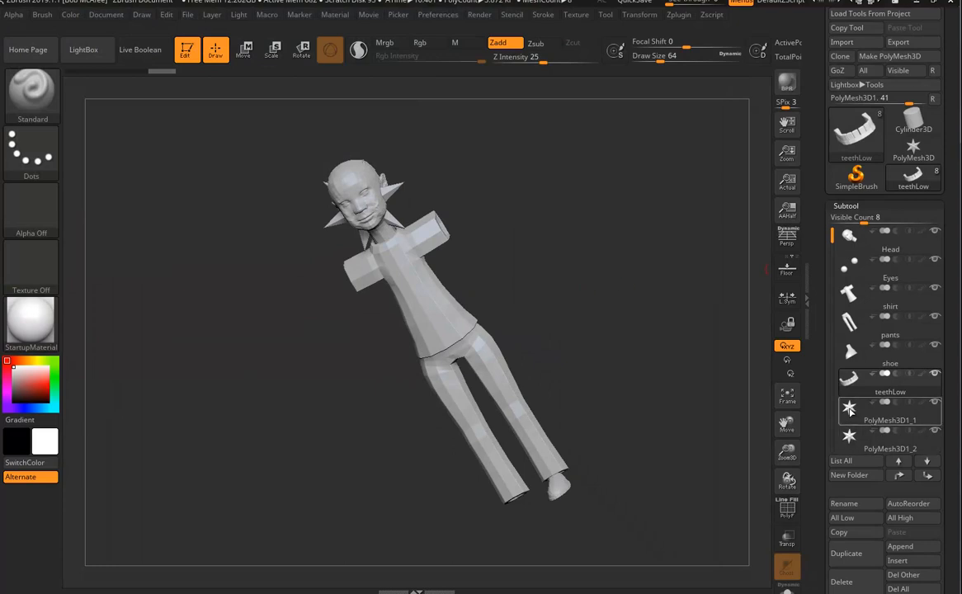
- Replace the placeholder star directly below the teethLow subtool with the imported teethHi file
{"action": "left_click", "coordinate": [879, 410]}
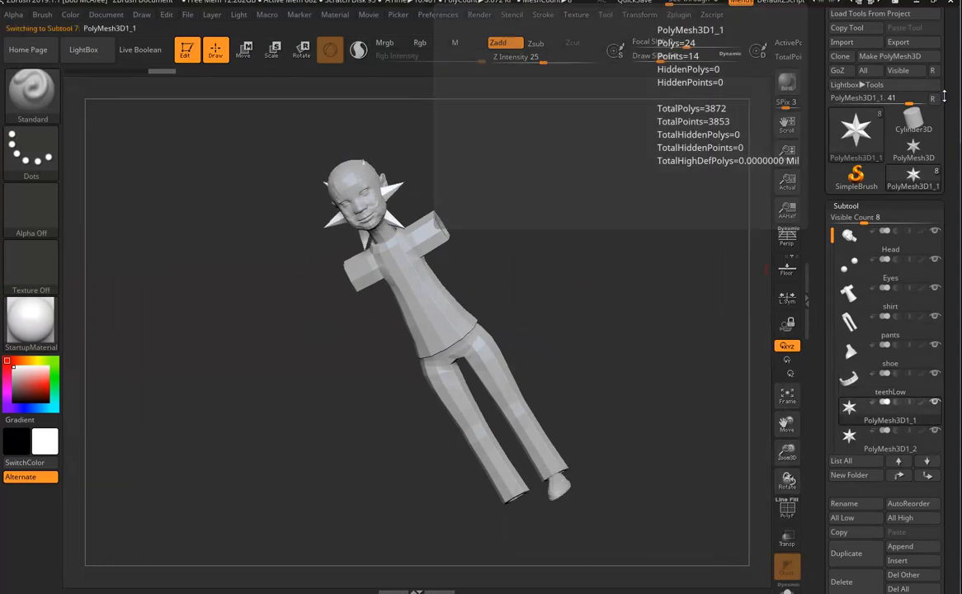
{"action": "left_click", "coordinate": [842, 42]}
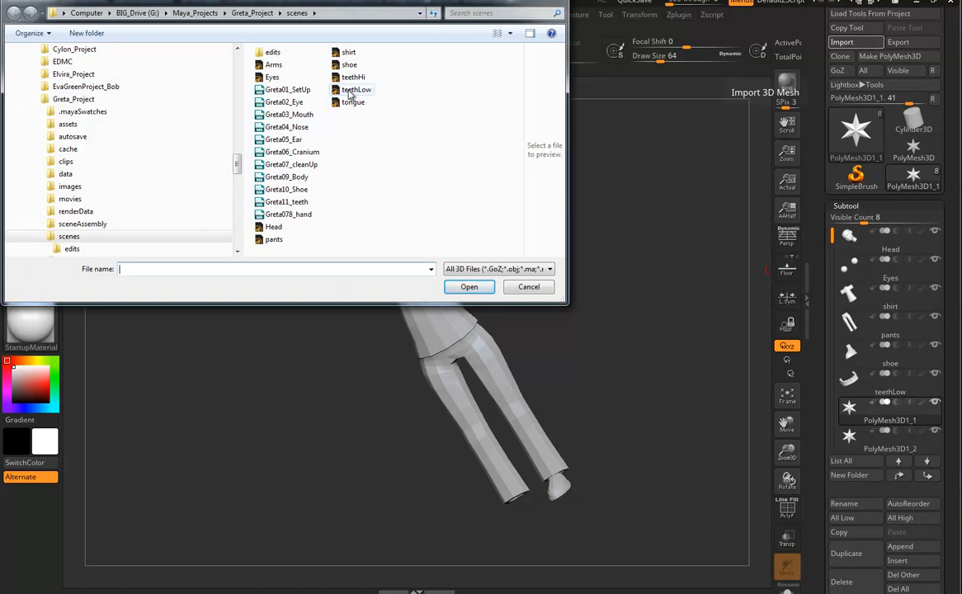
{"action": "left_click", "coordinate": [355, 78]}
{"action": "left_click", "coordinate": [462, 286]}
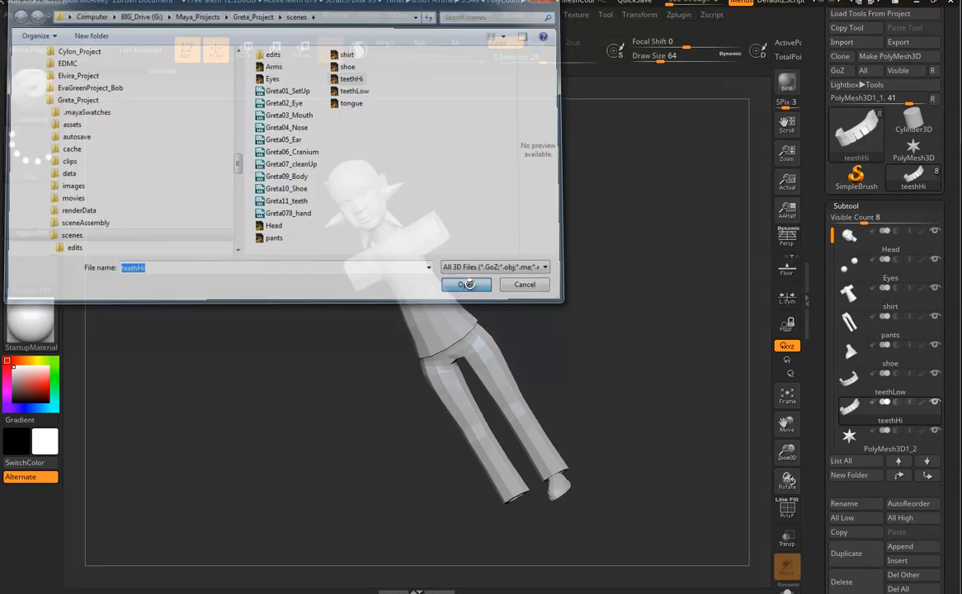
- Replace the last placeholder star, below the teethHi subtool, with the imported Arms file
{"action": "left_click", "coordinate": [849, 437]}
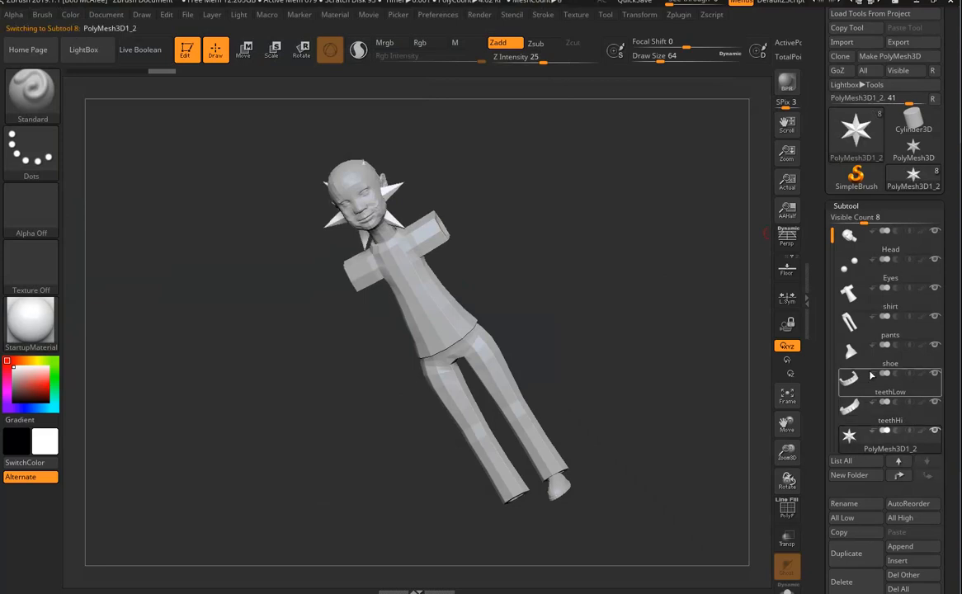
{"action": "left_click", "coordinate": [842, 42]}
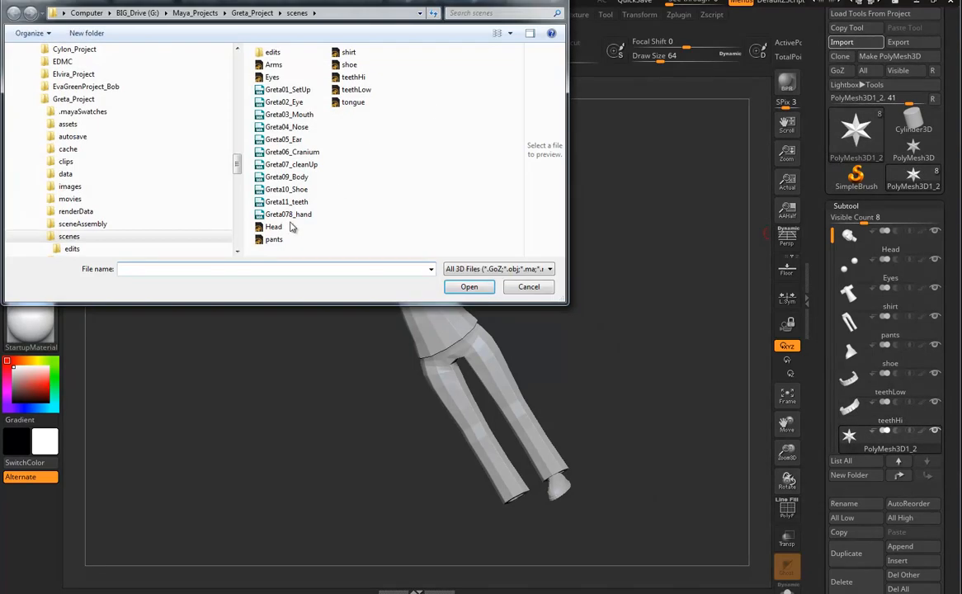
{"action": "left_click", "coordinate": [273, 65]}
{"action": "left_click", "coordinate": [467, 286]}
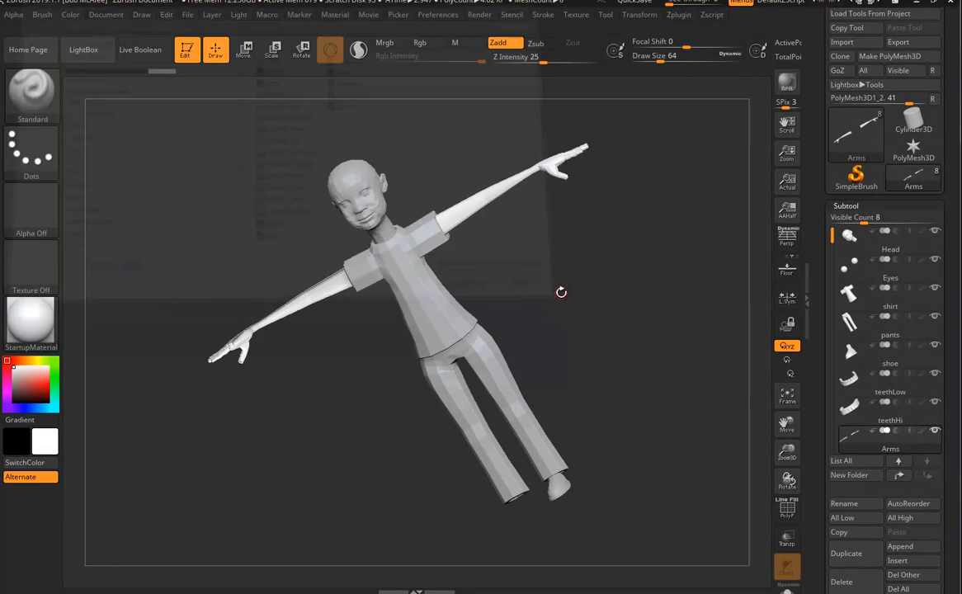
{"action": "left_click_drag", "start_coordinate": [591, 320], "coordinate": [593, 387]}
{"action": "left_click_drag", "start_coordinate": [660, 269], "coordinate": [434, 306]}
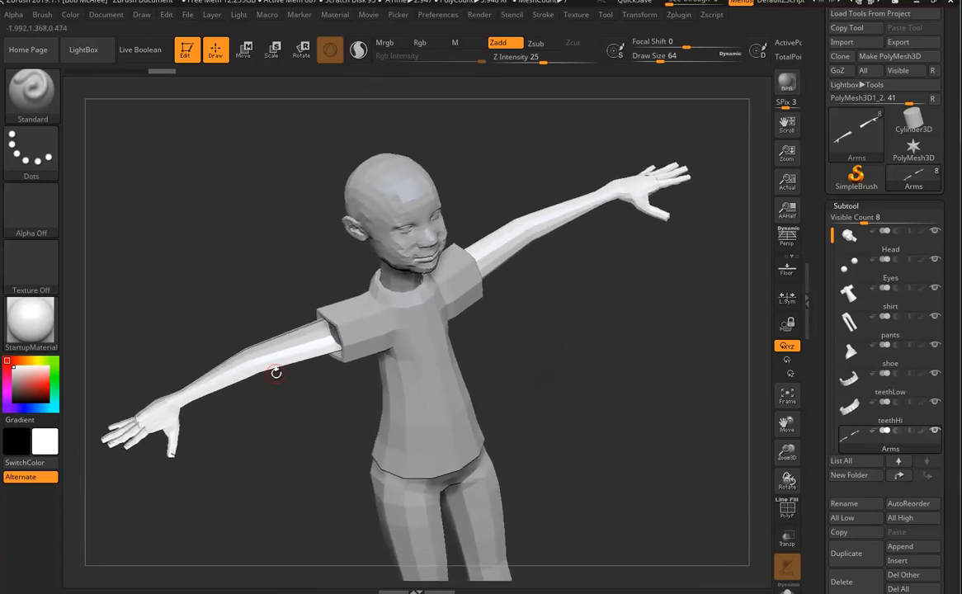
{"action": "left_click_drag", "start_coordinate": [225, 401], "coordinate": [596, 431]}
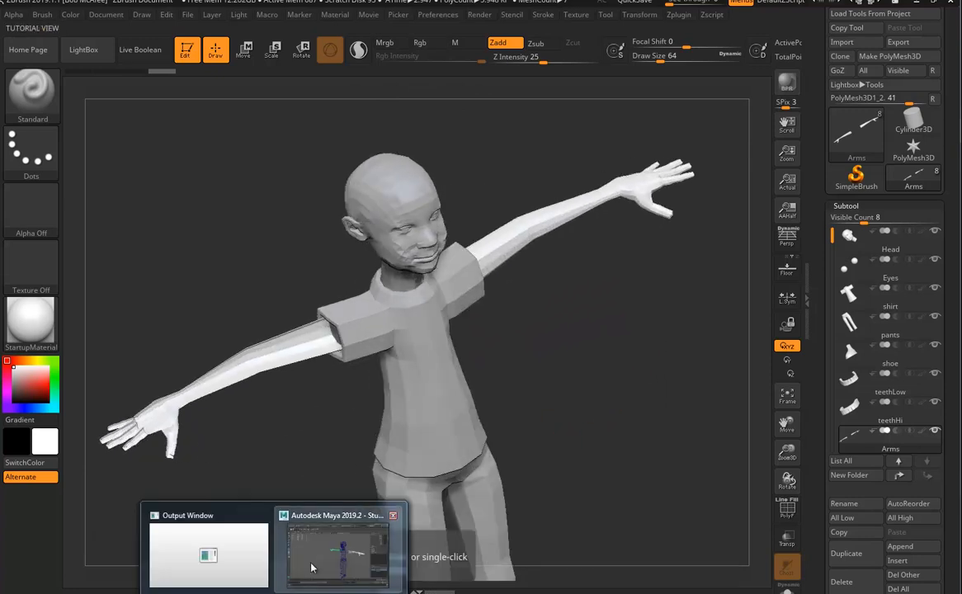
- Switch to Maya and examine the two arms' nodes in the Hypergraph Hierarchy
{"action": "left_click", "coordinate": [284, 518]}
{"action": "left_click_drag", "start_coordinate": [498, 338], "coordinate": [514, 342], "text": "alt"}
{"action": "middle_click_drag", "start_coordinate": [203, 385], "coordinate": [458, 376], "text": "alt"}
{"action": "scroll", "coordinate": [255, 372], "scroll_direction": "down", "scroll_amount": 3}
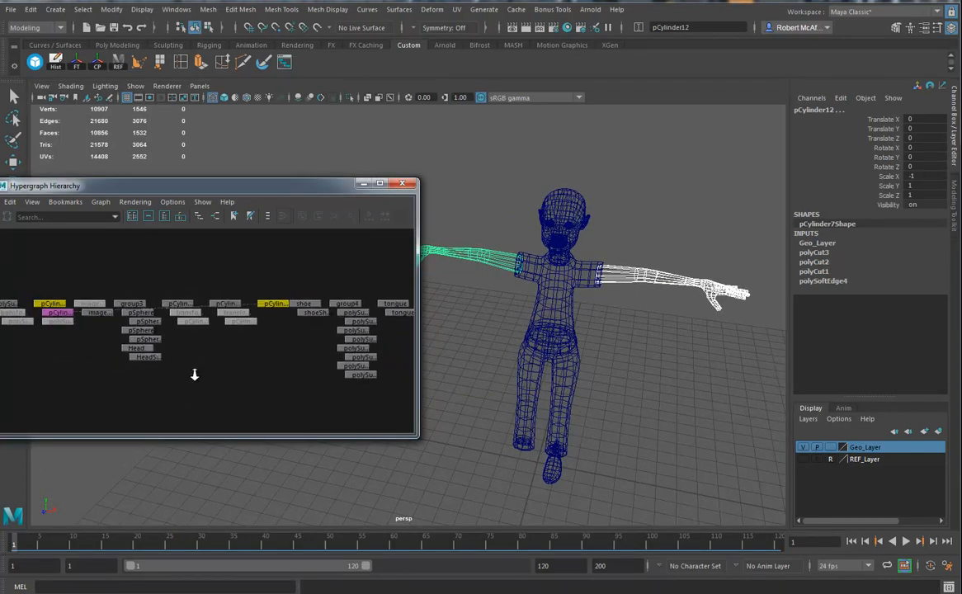
{"action": "middle_click_drag", "start_coordinate": [264, 381], "coordinate": [312, 389], "text": "alt"}
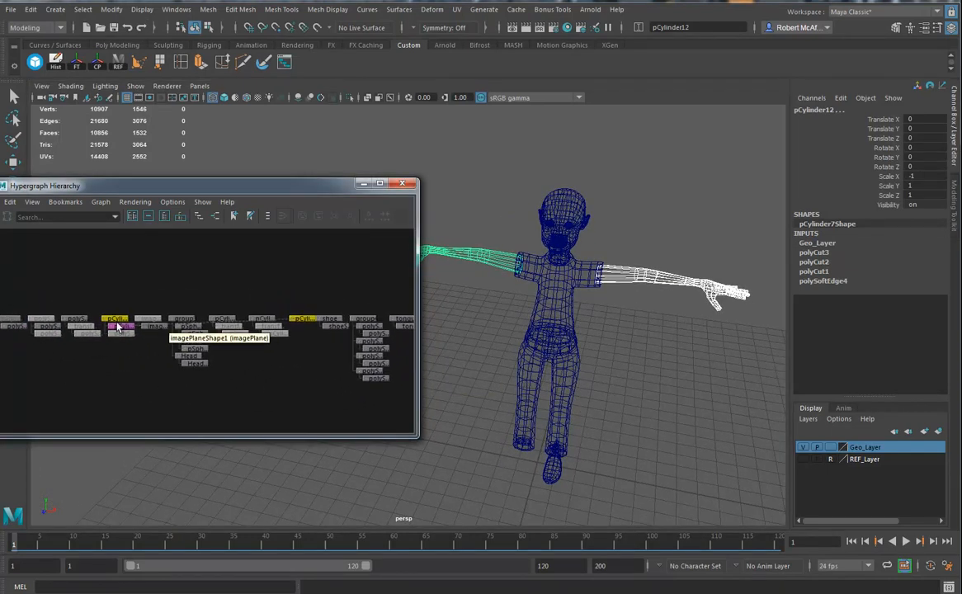
- Try replacing the mirrored arm with a duplicate, then restore the original arm and delete the copy
{"action": "left_click_drag", "start_coordinate": [505, 331], "coordinate": [518, 319], "text": "alt"}
{"action": "left_click", "coordinate": [478, 248]}
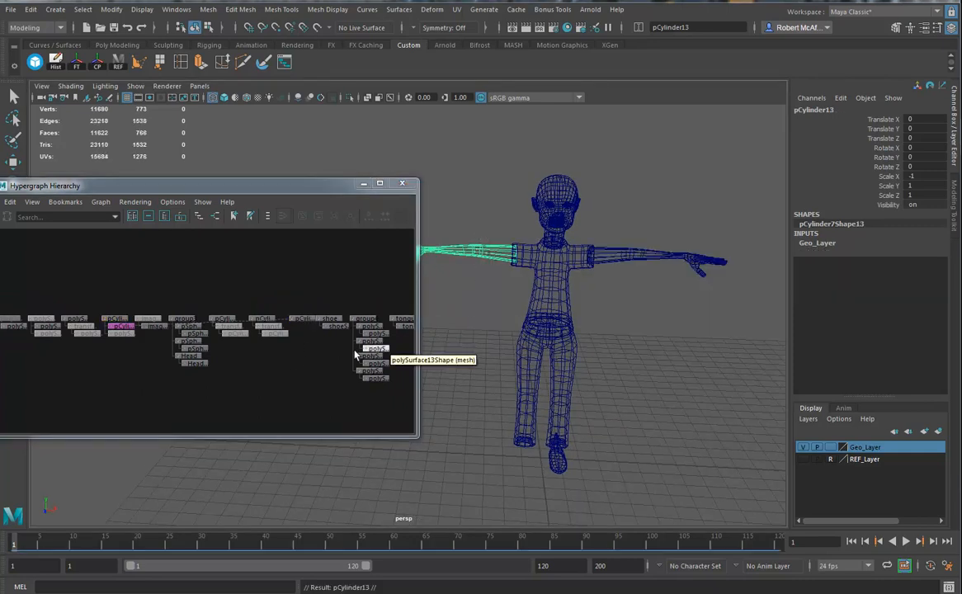
{"action": "key", "text": "ctrl+d"}
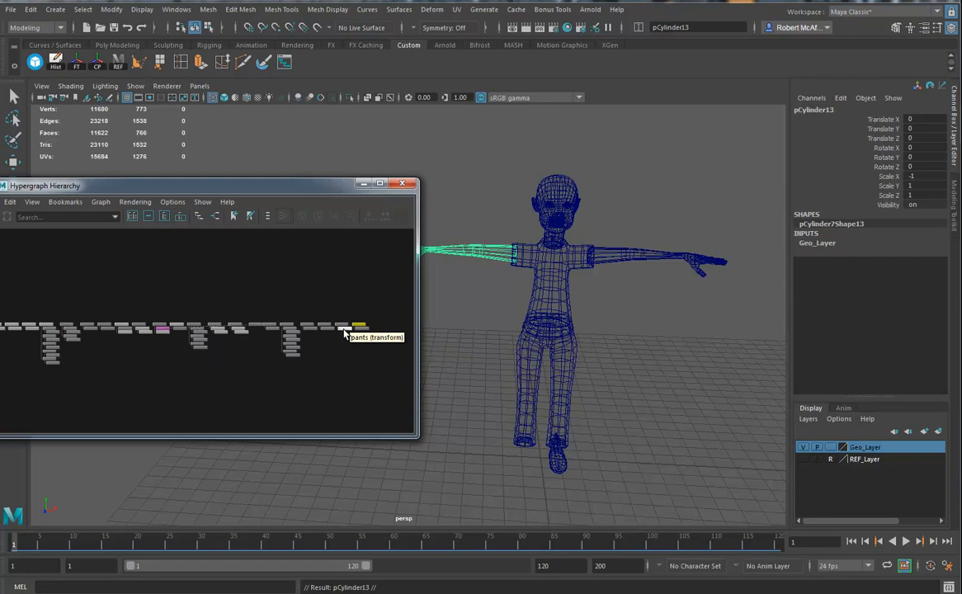
{"action": "left_click", "coordinate": [256, 327]}
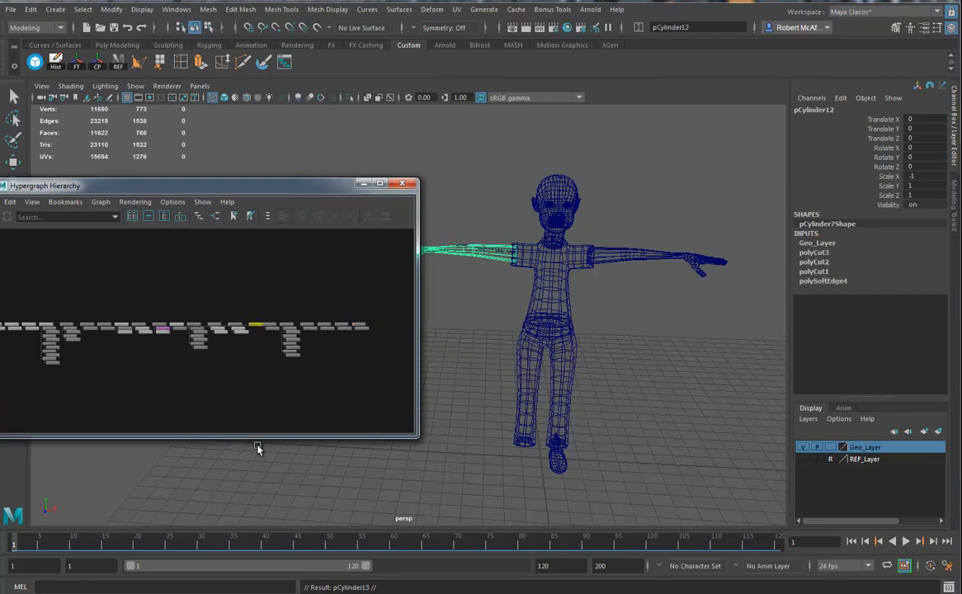
{"action": "key", "text": "Delete"}
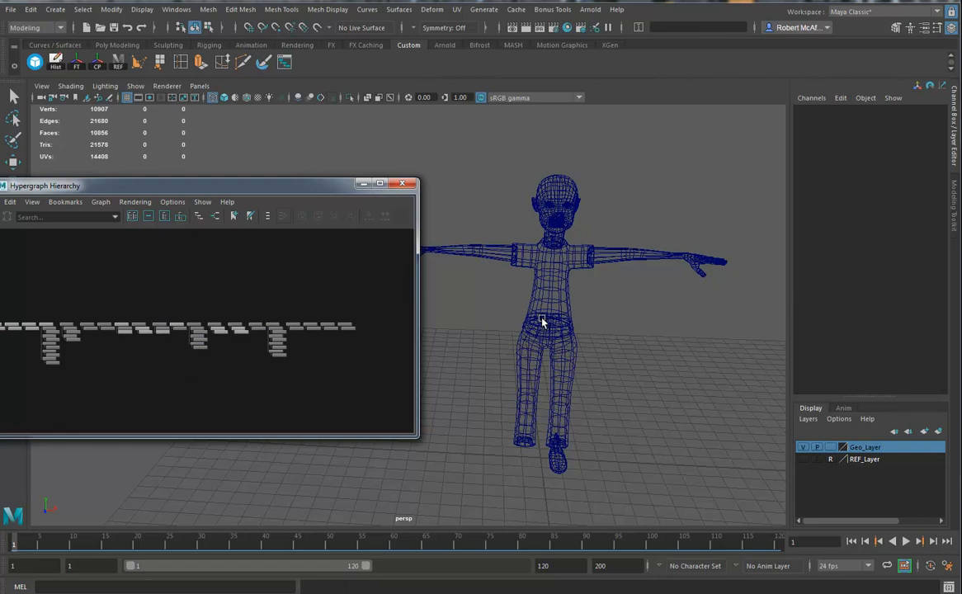
{"action": "key", "text": "ctrl+z"}
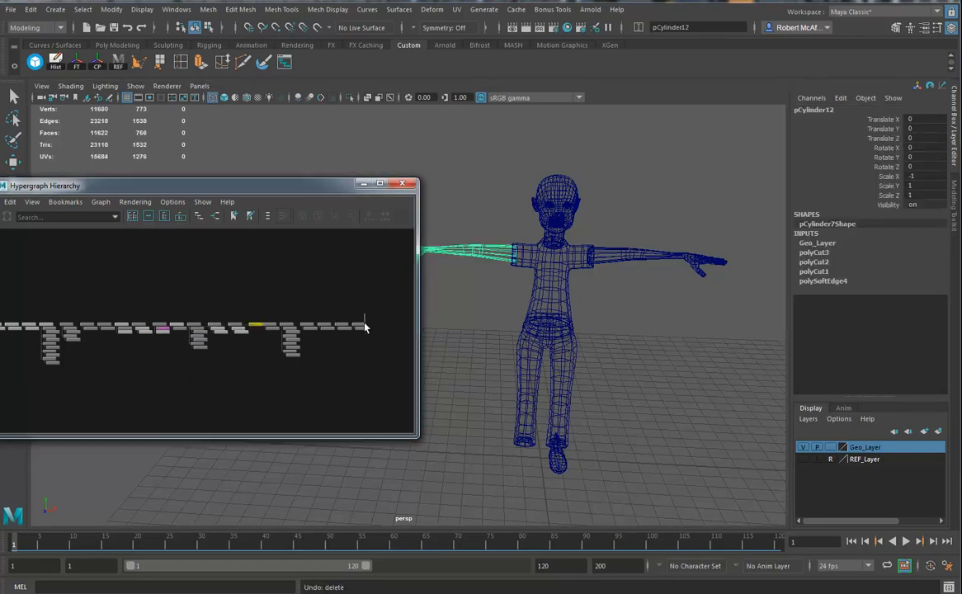
{"action": "key", "text": "Delete"}
- Display the model shaded and insert an edge loop around the forearm of the character's unmirrored left arm
{"action": "left_click", "coordinate": [660, 272]}
{"action": "mouse_move", "coordinate": [580, 315]}
{"action": "left_mouse_down", "text": "alt"}
{"action": "mouse_move", "coordinate": [515, 354]}
{"action": "mouse_move", "coordinate": [535, 367]}
{"action": "left_mouse_up", "text": "alt"}
{"action": "key", "text": "5"}
{"action": "right_click_drag", "start_coordinate": [534, 367], "coordinate": [706, 436], "text": "alt"}
{"action": "left_click_drag", "start_coordinate": [707, 436], "coordinate": [591, 411], "text": "alt"}
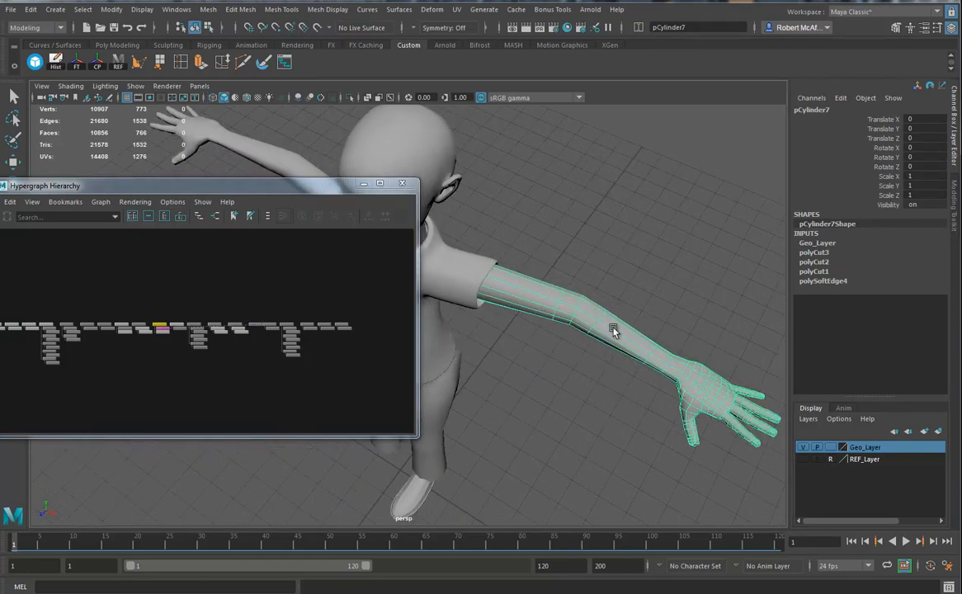
{"action": "key", "text": "F10"}
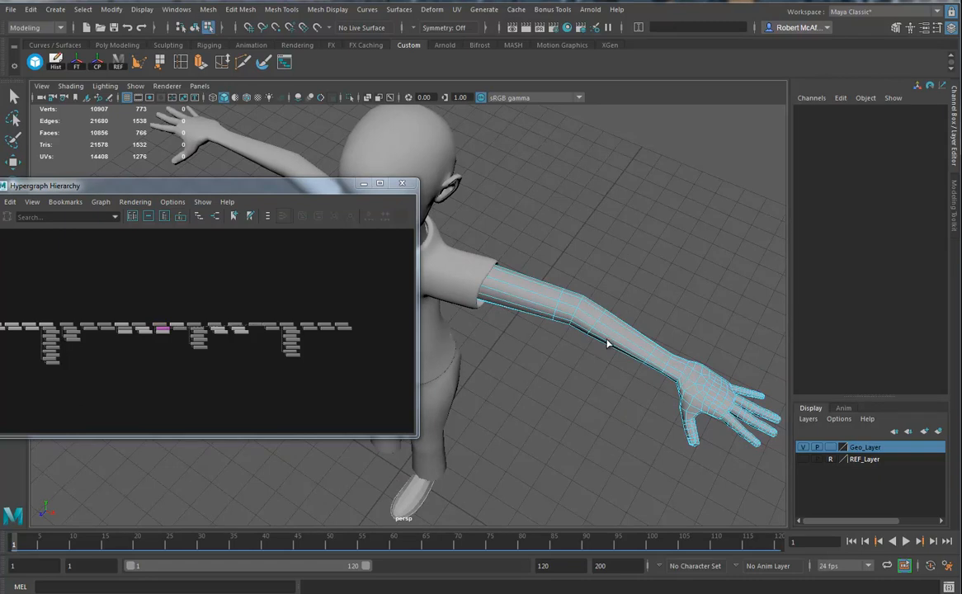
{"action": "double_click", "coordinate": [612, 338]}
{"action": "left_click", "coordinate": [618, 340]}
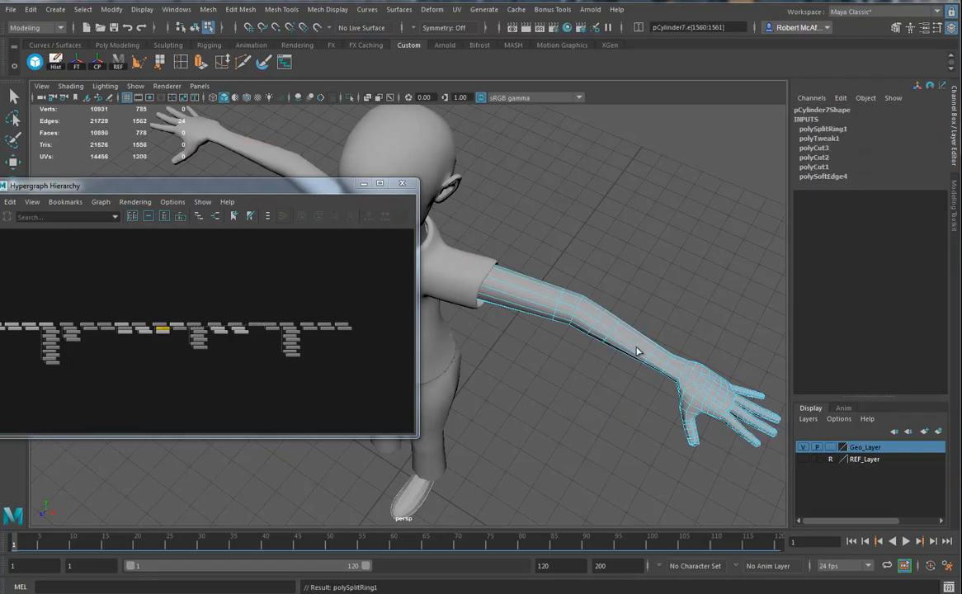
- Undo the last edge loop insertion on the left forearm
{"action": "left_click", "coordinate": [635, 352]}
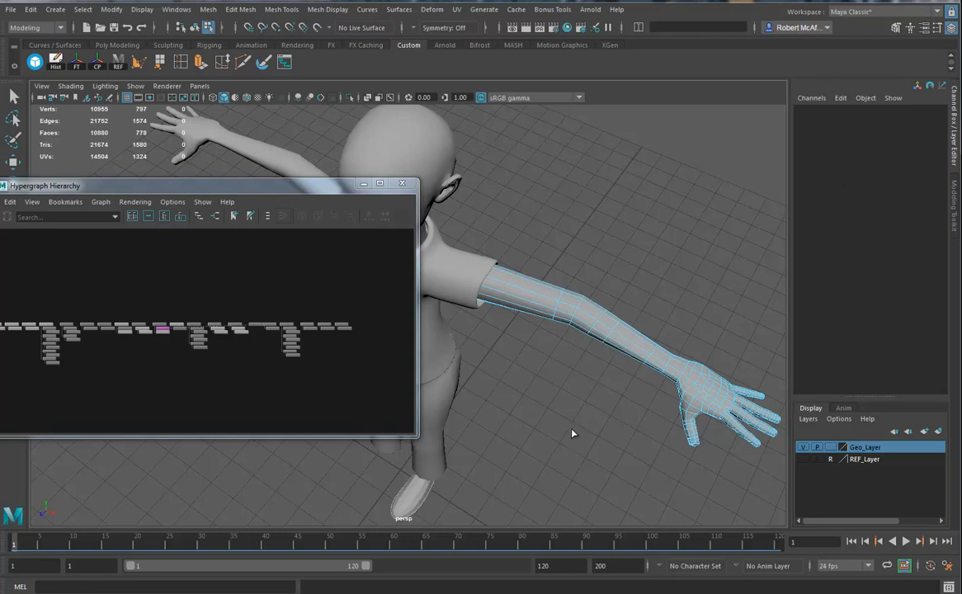
{"action": "key", "text": "ctrl+z"}
{"action": "key", "text": "ctrl+z"}
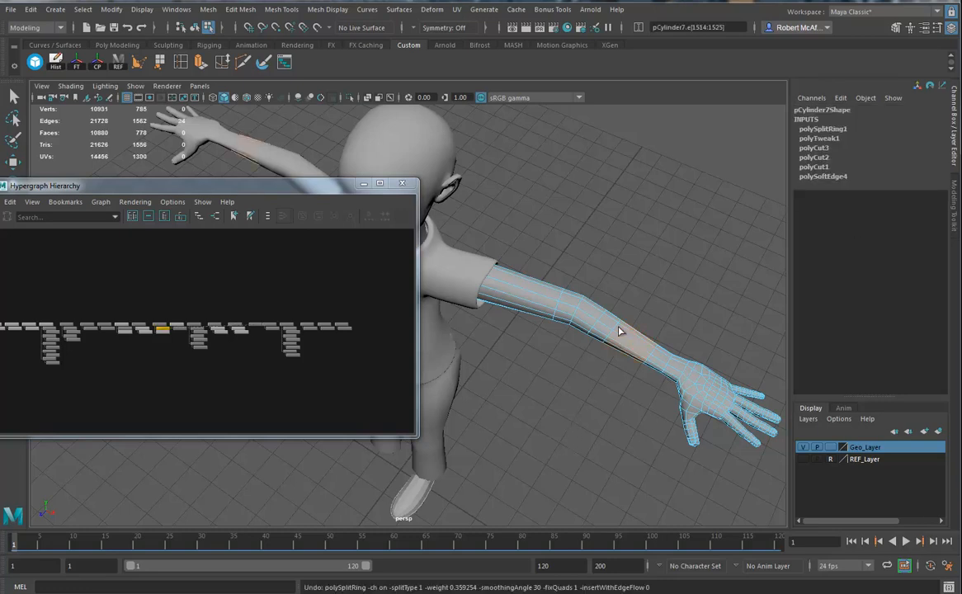
- Set the forearm edge loop's split type to Multi with 3 divisions
{"action": "key", "text": "w"}
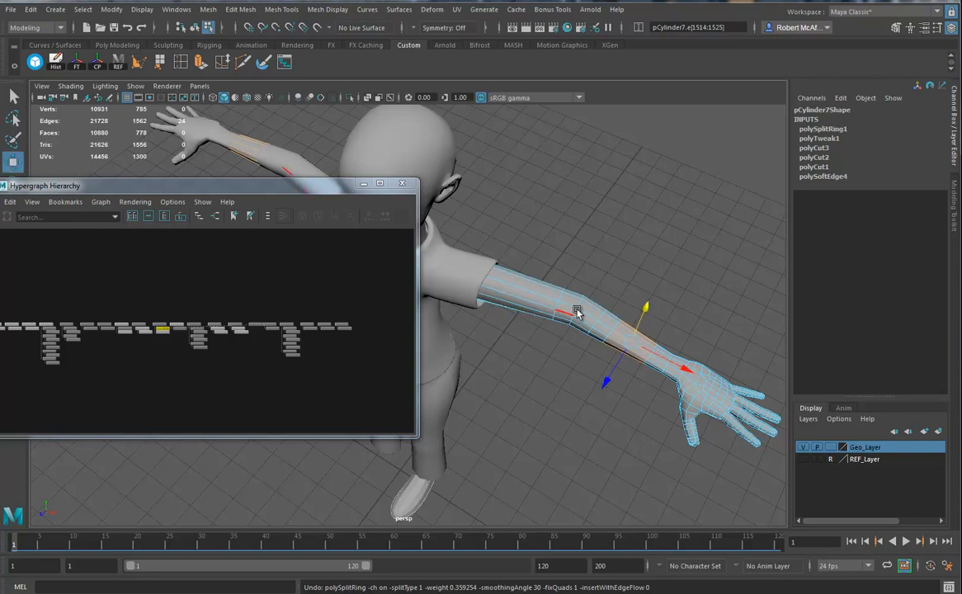
{"action": "left_click", "coordinate": [821, 130]}
{"action": "left_click", "coordinate": [919, 167]}
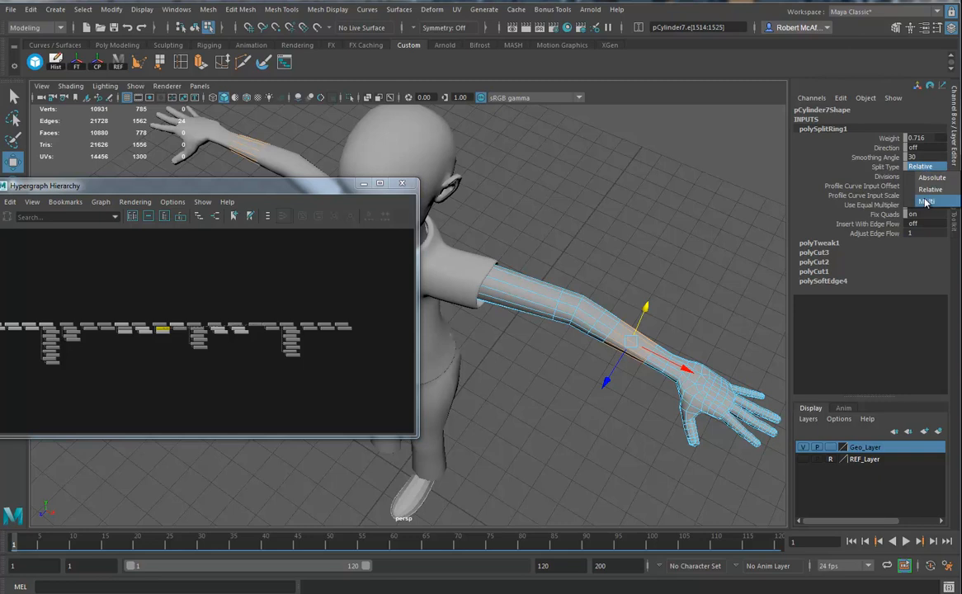
{"action": "left_click", "coordinate": [920, 205]}
{"action": "left_click", "coordinate": [888, 177]}
{"action": "middle_click_drag", "start_coordinate": [653, 241], "coordinate": [723, 267]}
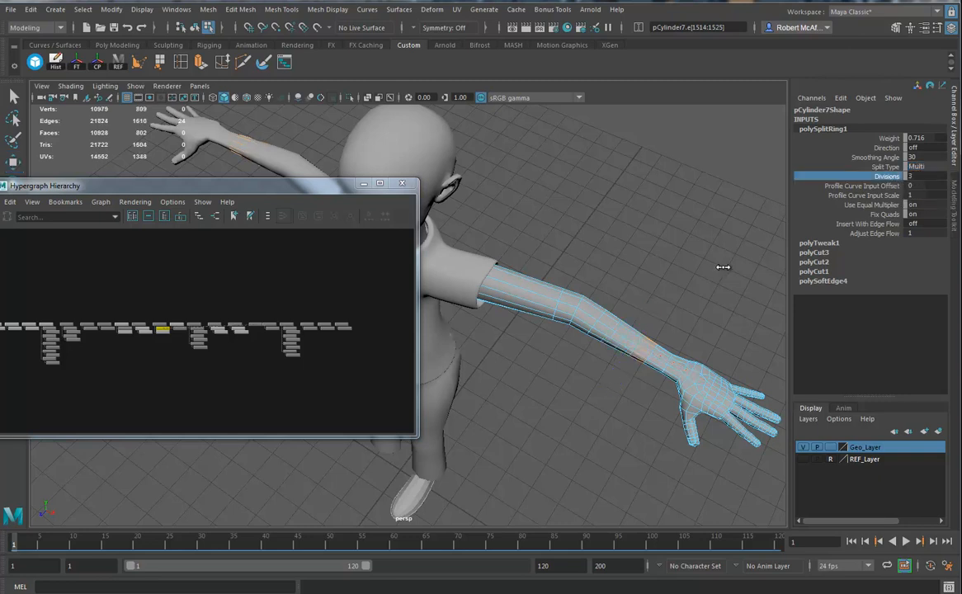
{"action": "key", "text": "w"}
- Insert an edge loop around the upper part of the left arm, just below the shirt sleeve
{"action": "left_click", "coordinate": [518, 289]}
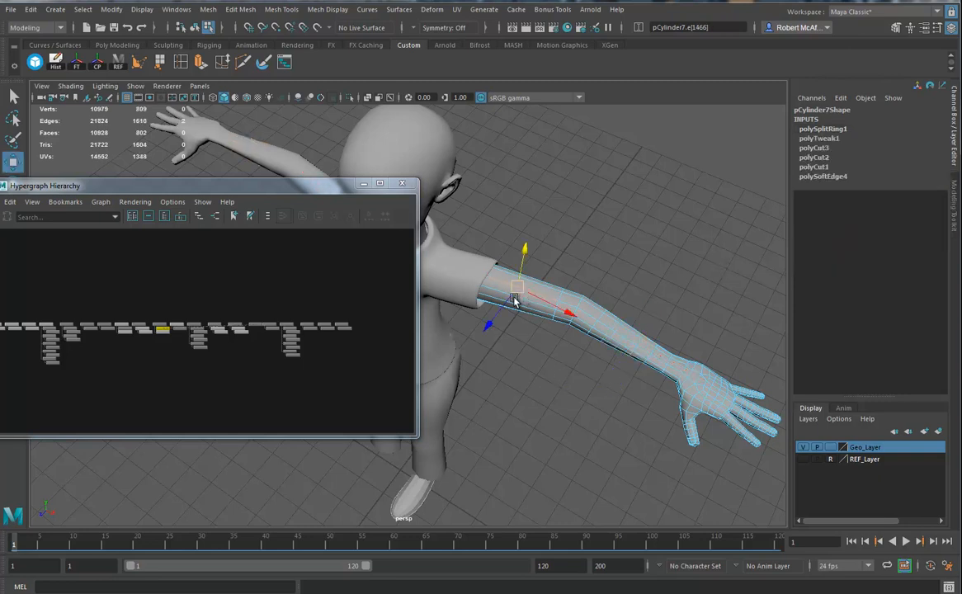
{"action": "key", "text": "q"}
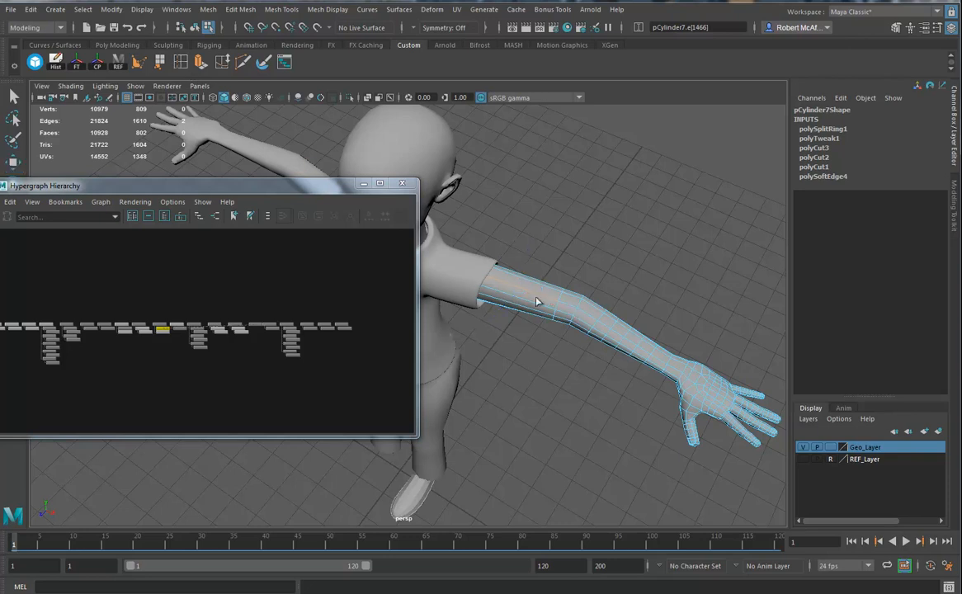
{"action": "left_click", "coordinate": [531, 300]}
{"action": "left_click_drag", "start_coordinate": [531, 300], "coordinate": [668, 322], "text": "alt"}
{"action": "key", "text": "w"}
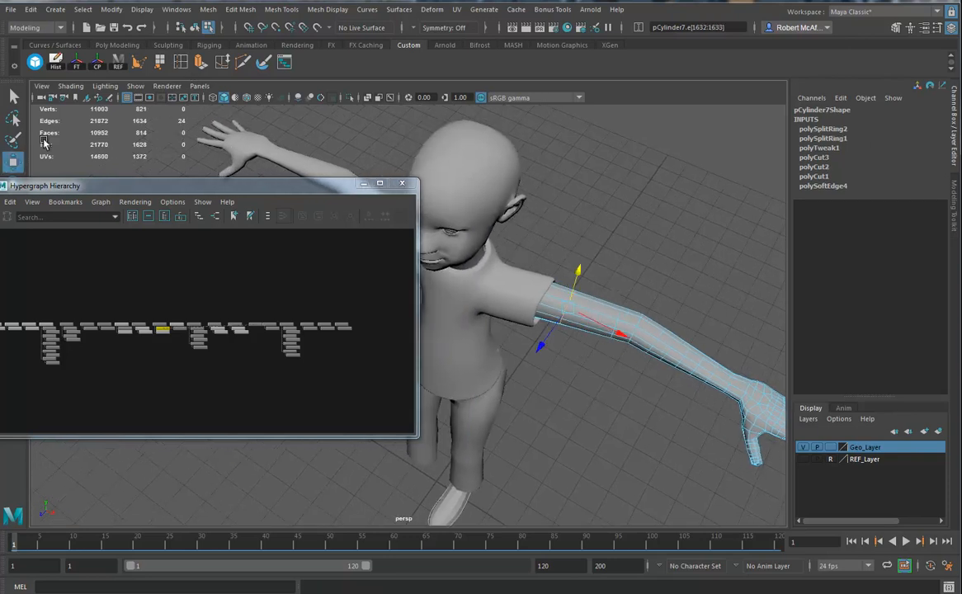
- Set the upper-arm edge loop's split type to Multi with 4 divisions
{"action": "left_click", "coordinate": [826, 129]}
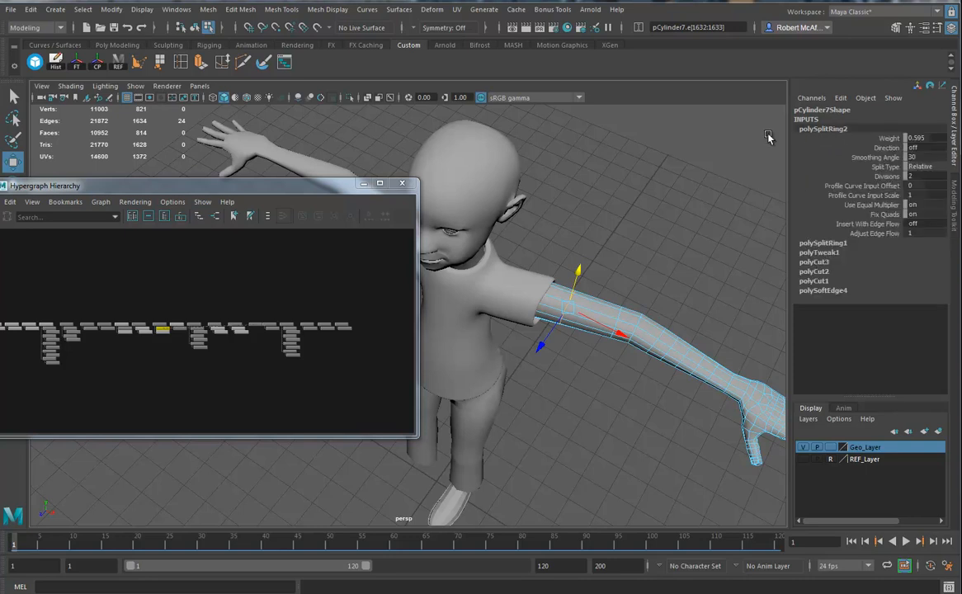
{"action": "left_click", "coordinate": [919, 167]}
{"action": "left_click", "coordinate": [924, 203]}
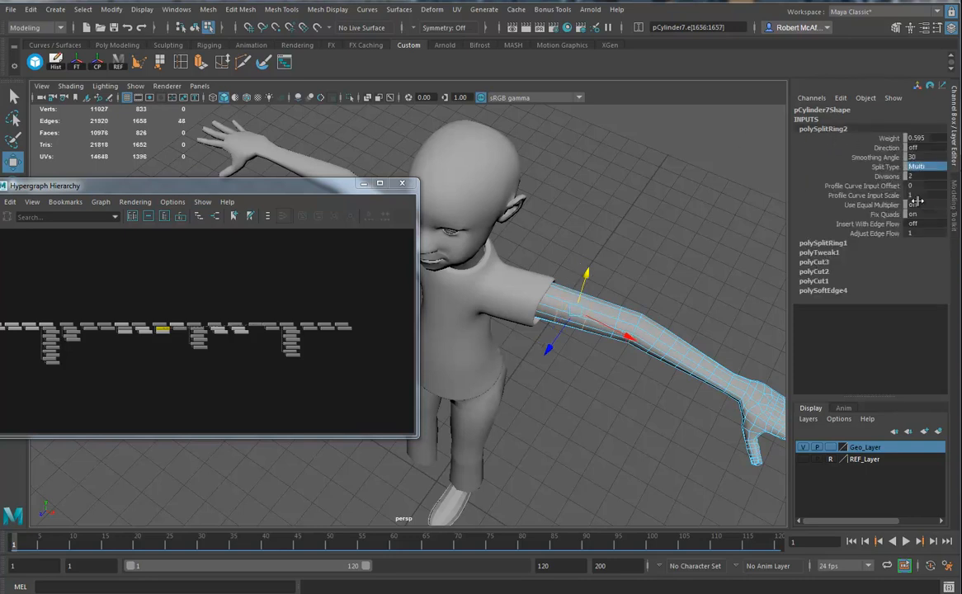
{"action": "left_click", "coordinate": [883, 176]}
{"action": "middle_click_drag", "start_coordinate": [682, 244], "coordinate": [694, 242]}
{"action": "left_click_drag", "start_coordinate": [658, 314], "coordinate": [688, 312], "text": "alt"}
{"action": "right_click_drag", "start_coordinate": [688, 312], "coordinate": [506, 306], "text": "alt"}
{"action": "middle_click_drag", "start_coordinate": [506, 306], "coordinate": [521, 302], "text": "alt"}
{"action": "left_click_drag", "start_coordinate": [521, 302], "coordinate": [577, 255], "text": "alt"}
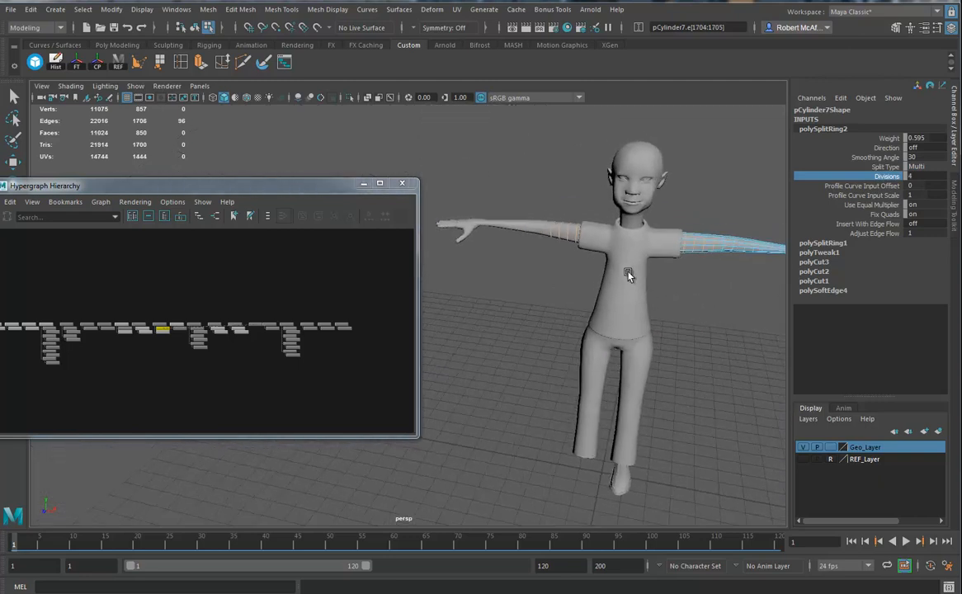
- Return to object selection and replace the instanced mirrored arm with an independent duplicate, deleting the instance
{"action": "right_click_drag", "start_coordinate": [533, 225], "coordinate": [538, 230]}
{"action": "left_click", "coordinate": [720, 239]}
{"action": "key", "text": "w"}
{"action": "right_click_drag", "start_coordinate": [718, 241], "coordinate": [766, 225]}
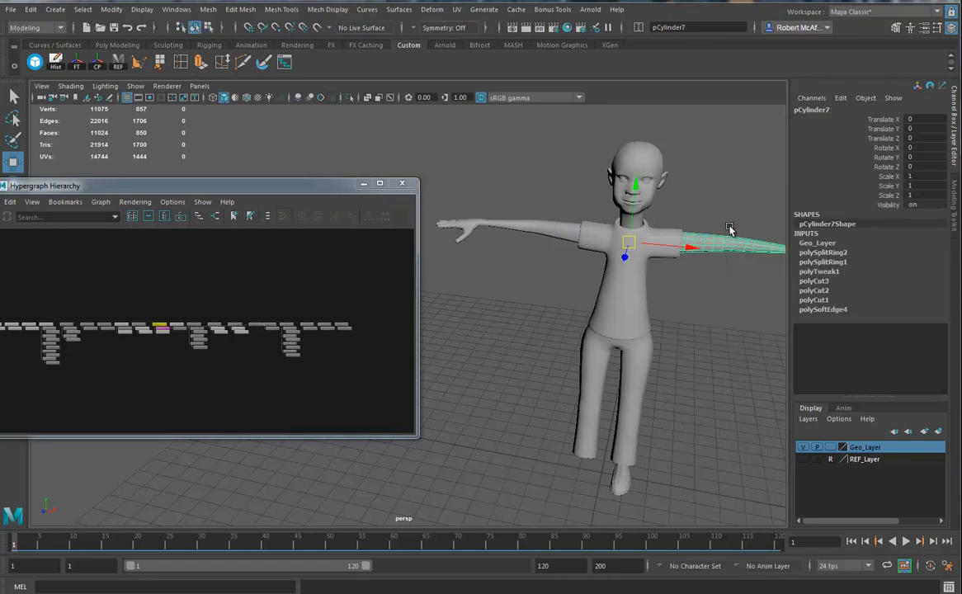
{"action": "key", "text": "ctrl+shift+d"}
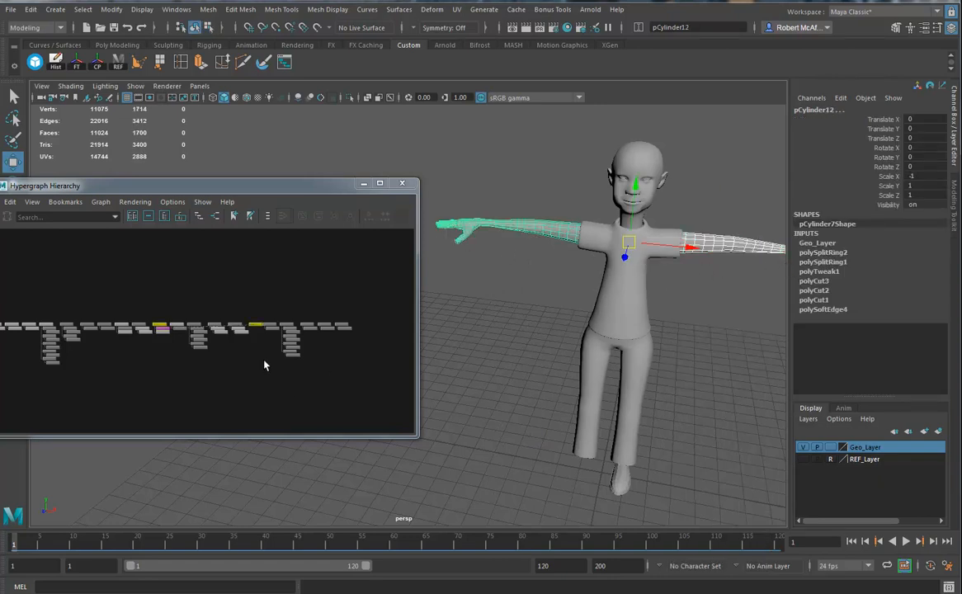
{"action": "left_click_drag", "start_coordinate": [538, 194], "coordinate": [525, 257]}
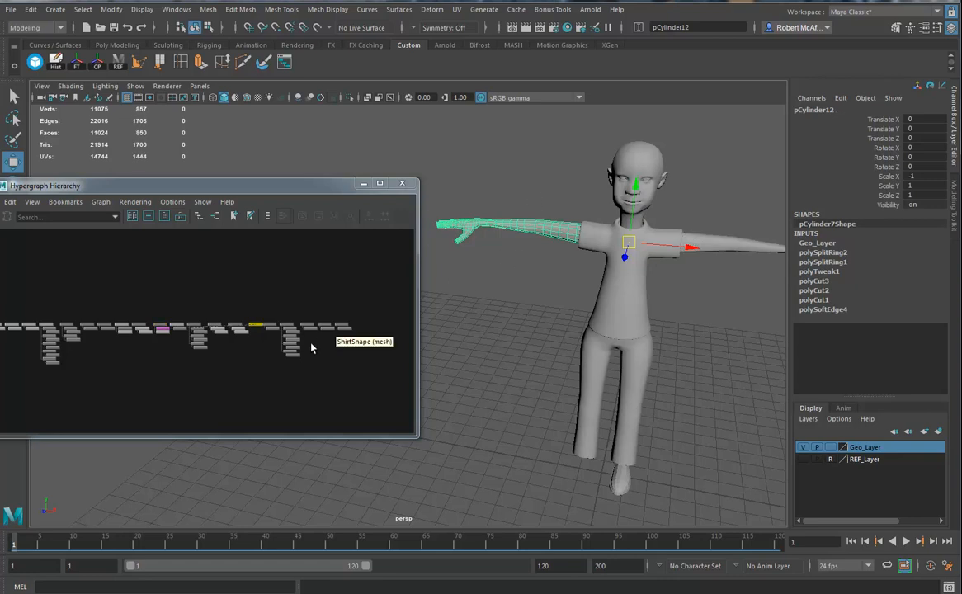
{"action": "key", "text": "ctrl+d"}
{"action": "left_click", "coordinate": [256, 326]}
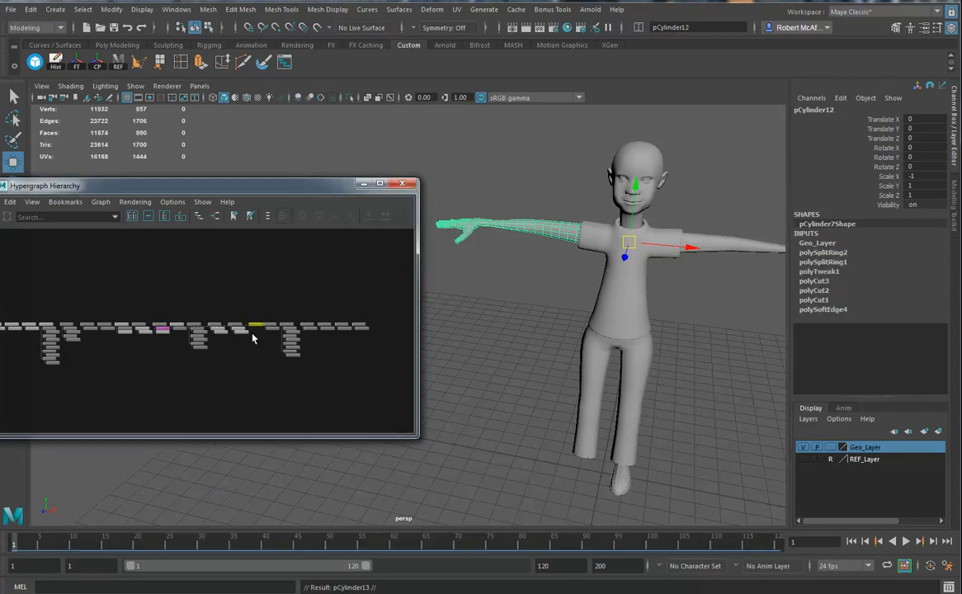
{"action": "left_click", "coordinate": [260, 338]}
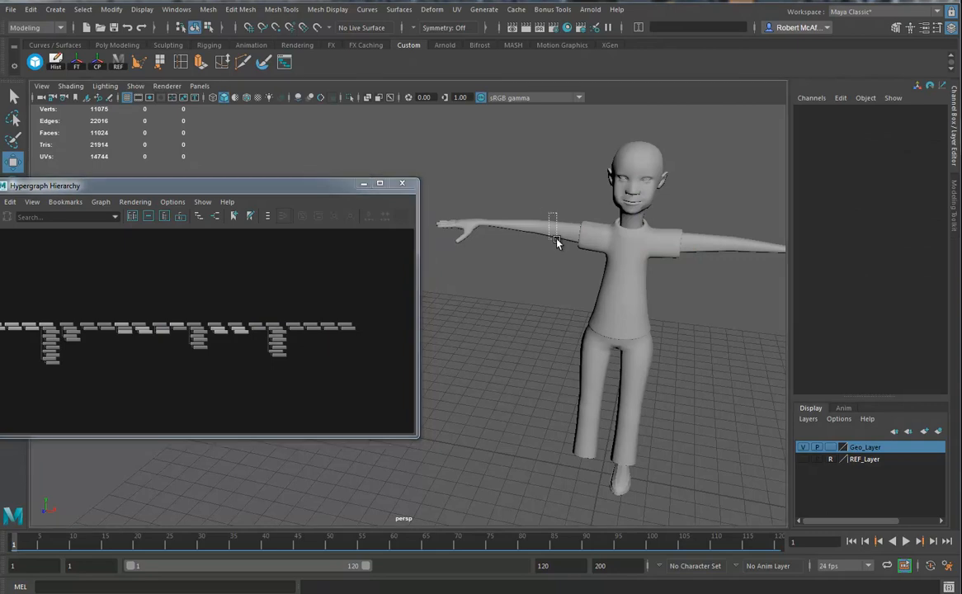
- Select the duplicated mirrored arm on its own and freeze its transformations
{"action": "left_click", "coordinate": [537, 231]}
{"action": "left_click_drag", "start_coordinate": [635, 262], "coordinate": [697, 317], "text": "alt"}
{"action": "left_click", "coordinate": [679, 257], "text": "shift"}
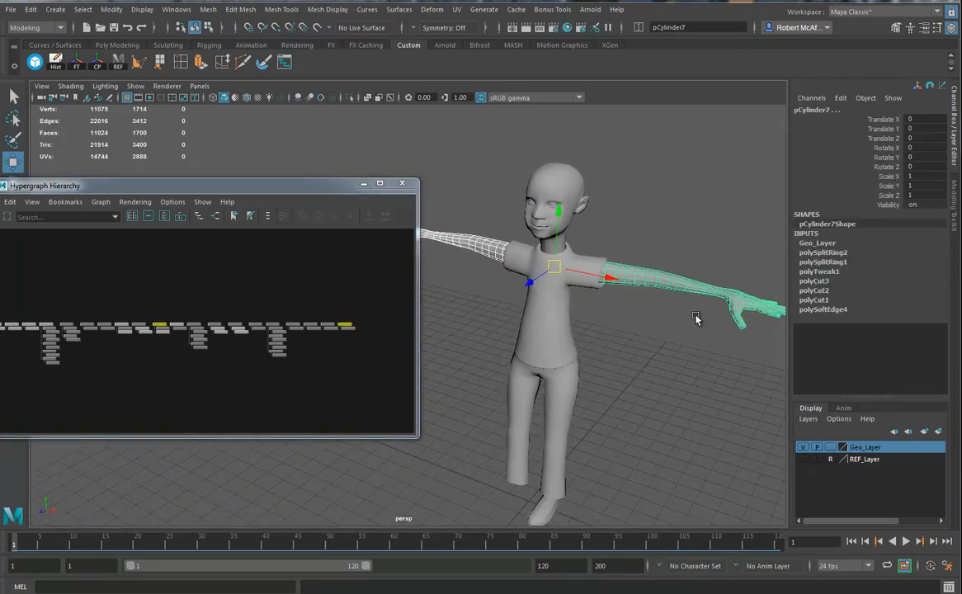
{"action": "left_click", "coordinate": [472, 264]}
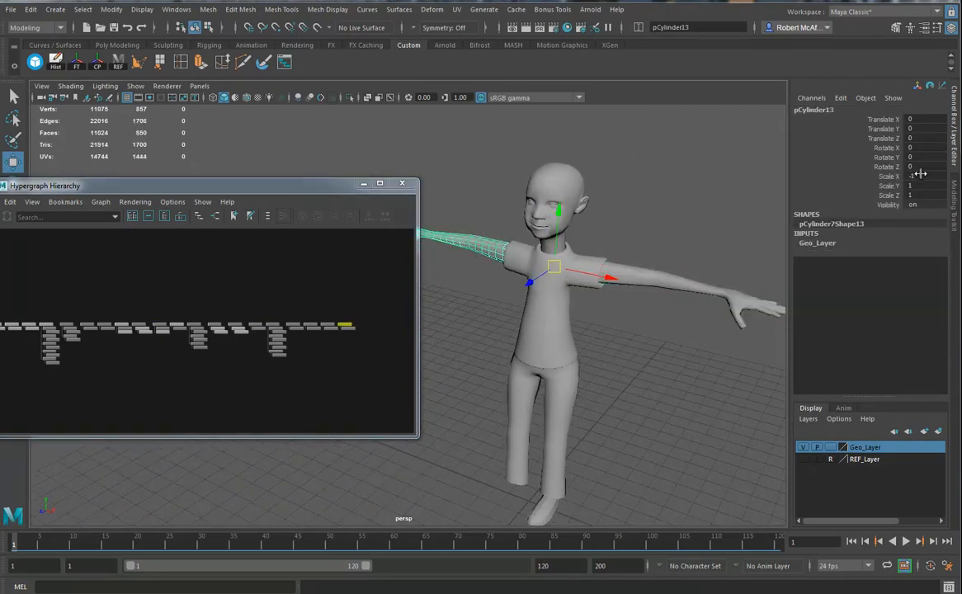
{"action": "left_click", "coordinate": [76, 63]}
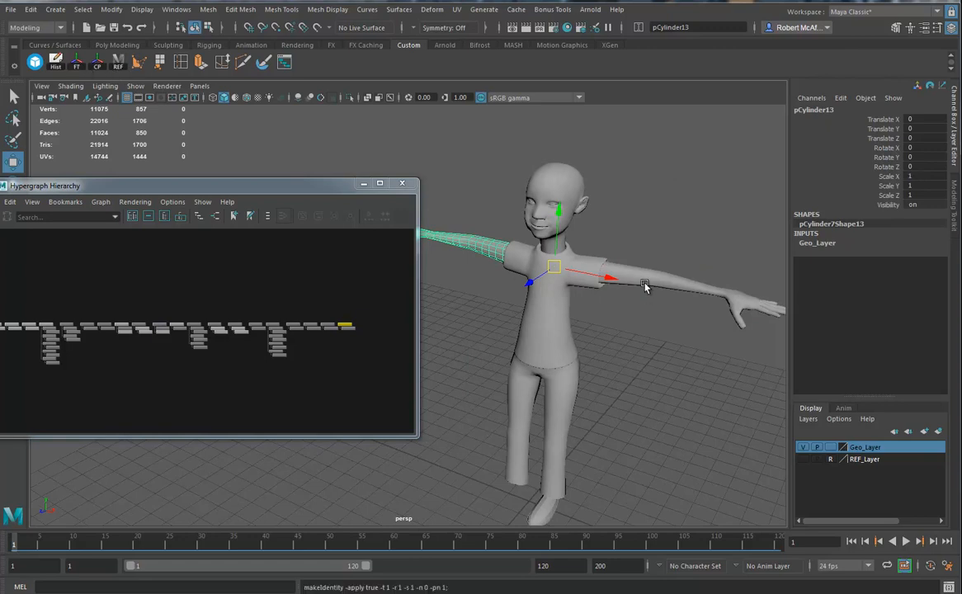
- Export both arms together as an OBJ, replacing the existing Arms.obj in the project's scenes folder
{"action": "left_click", "coordinate": [645, 296], "text": "shift"}
{"action": "left_click", "coordinate": [11, 9]}
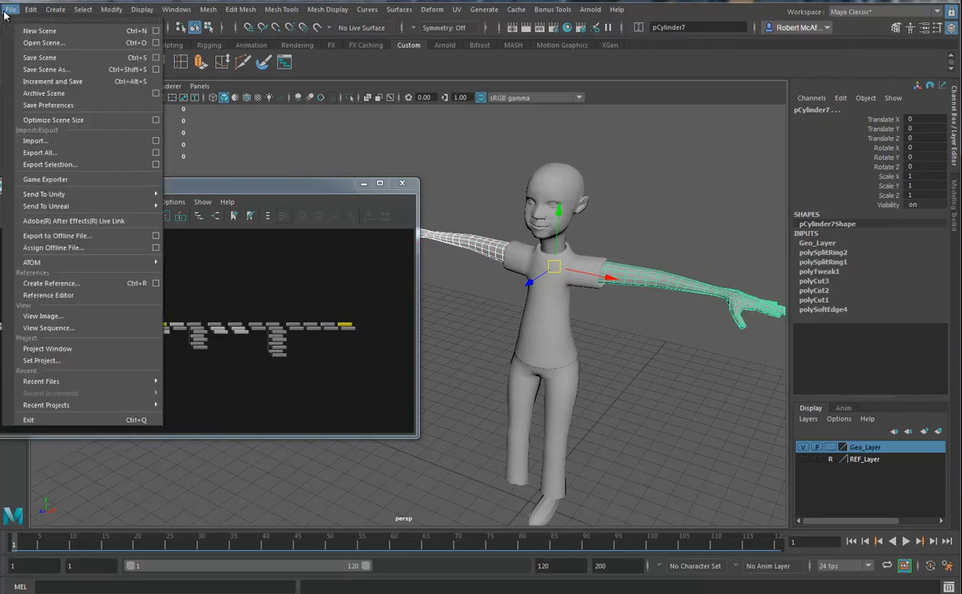
{"action": "left_click", "coordinate": [60, 164]}
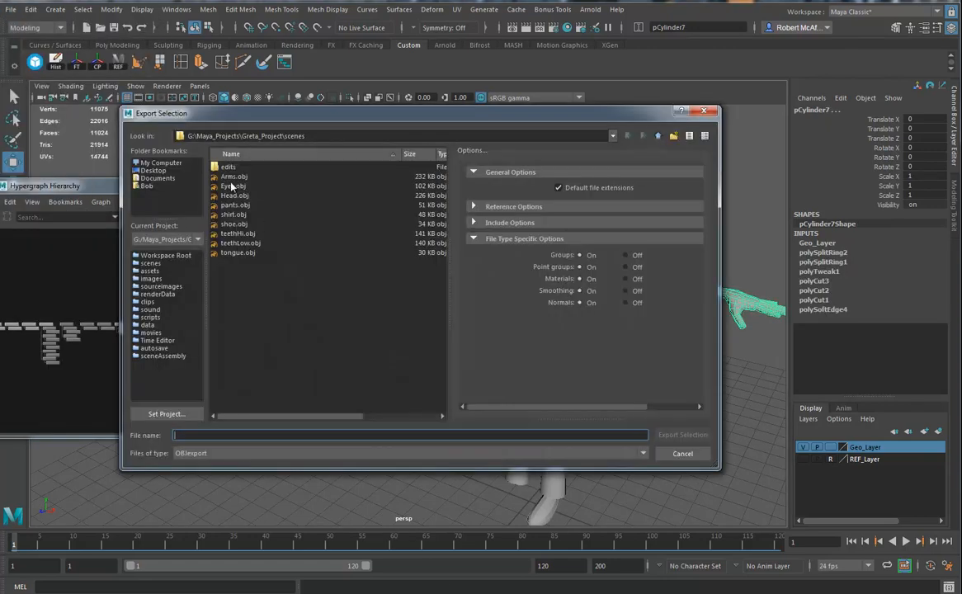
{"action": "left_click", "coordinate": [234, 176]}
{"action": "left_click", "coordinate": [692, 440]}
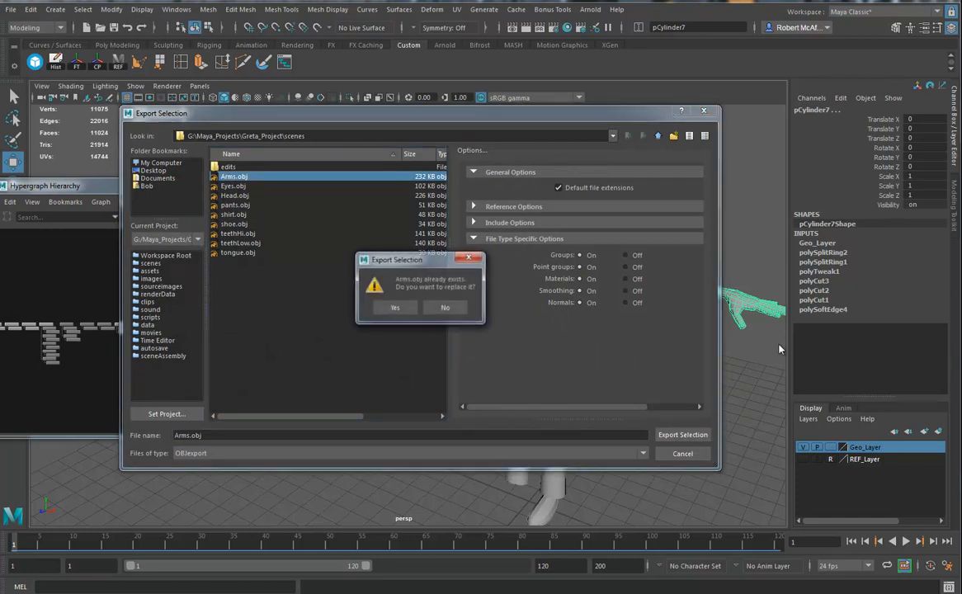
{"action": "left_click", "coordinate": [393, 306]}
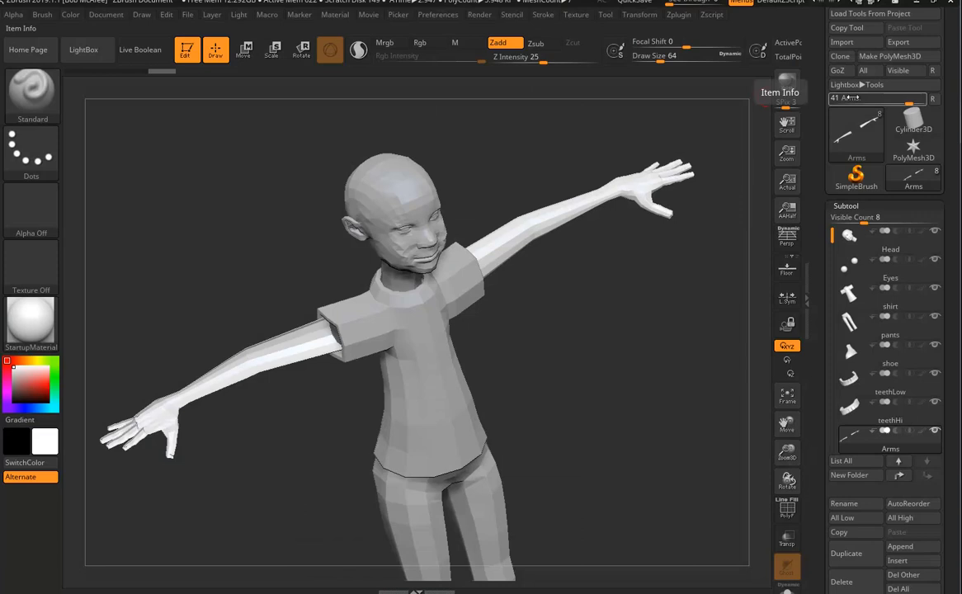
- Switch to ZBrush and import the updated Arms.obj into the Arms subtool
{"action": "left_click_drag", "start_coordinate": [693, 140], "coordinate": [329, 348]}
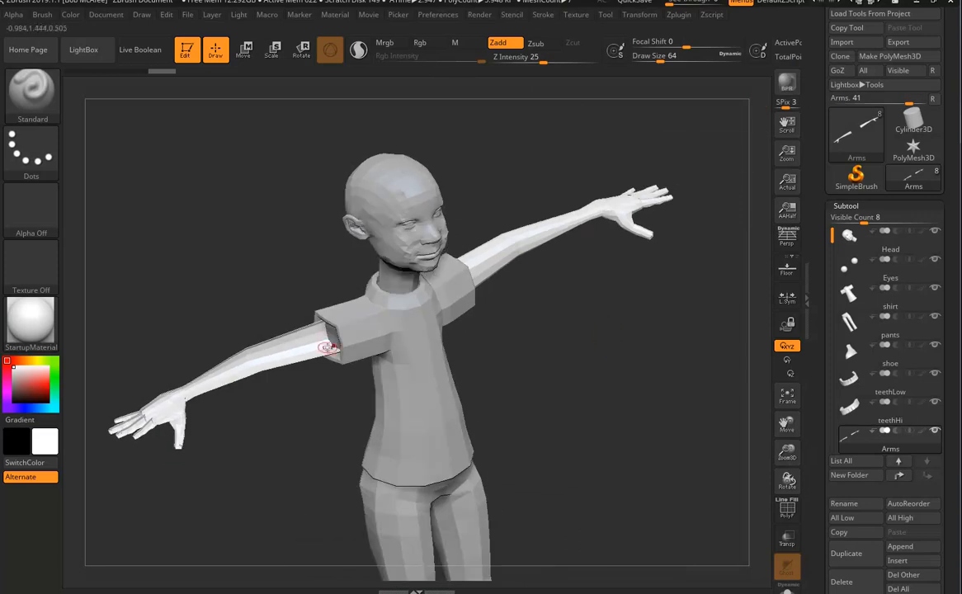
{"action": "left_click", "coordinate": [841, 42]}
{"action": "left_click", "coordinate": [273, 65]}
{"action": "left_click", "coordinate": [469, 287]}
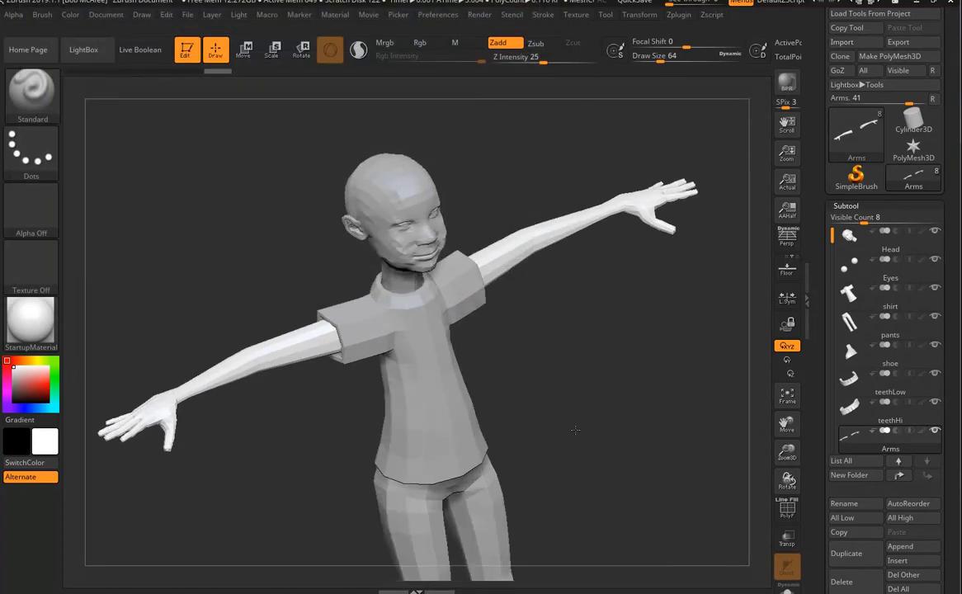
{"action": "left_click_drag", "start_coordinate": [572, 443], "coordinate": [570, 410]}
{"action": "mouse_move", "coordinate": [593, 378]}
{"action": "left_mouse_down"}
{"action": "mouse_move", "coordinate": [610, 338]}
{"action": "mouse_move", "coordinate": [597, 361]}
{"action": "left_mouse_up"}
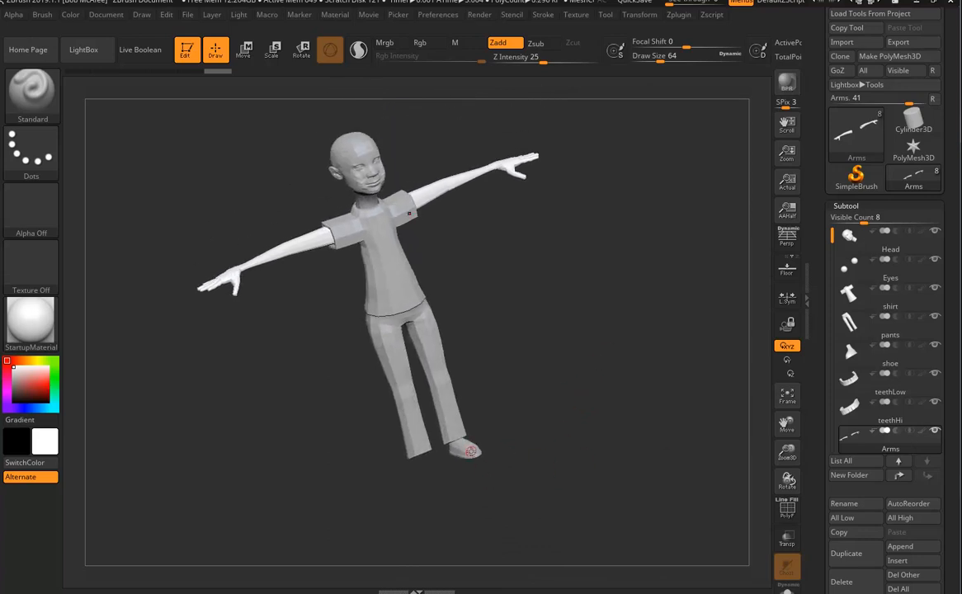
- Mirror the shoe subtool across the X axis with SubTool Master, merging the result into one SubTool
{"action": "left_click", "coordinate": [470, 451], "text": "alt"}
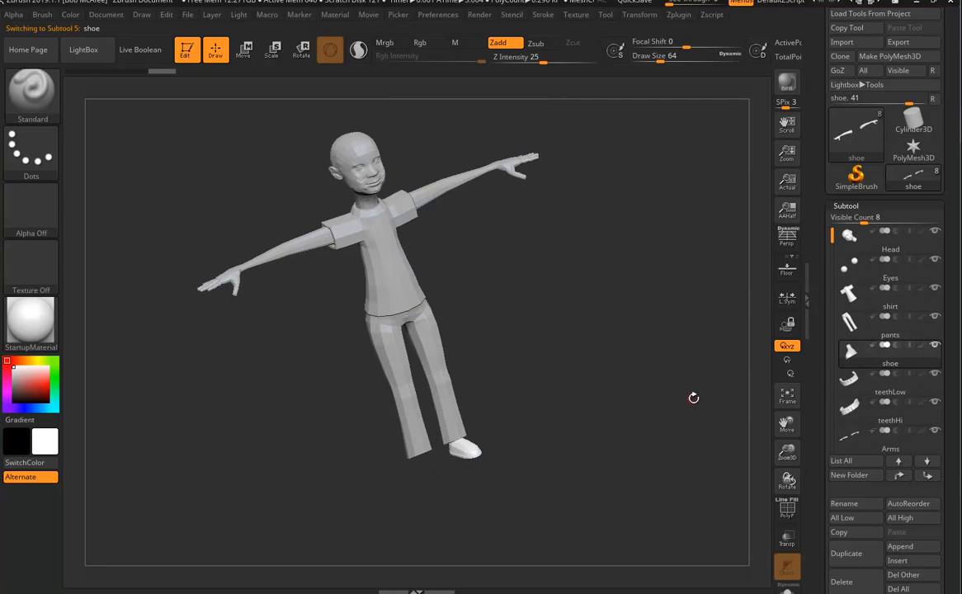
{"action": "left_click_drag", "start_coordinate": [659, 413], "coordinate": [642, 414]}
{"action": "left_click", "coordinate": [678, 14]}
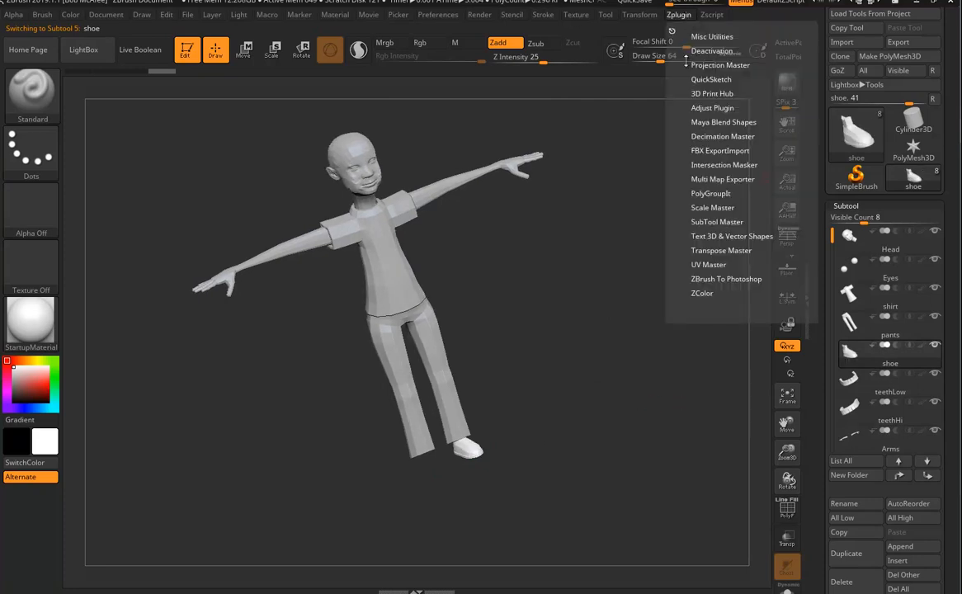
{"action": "left_click", "coordinate": [716, 219]}
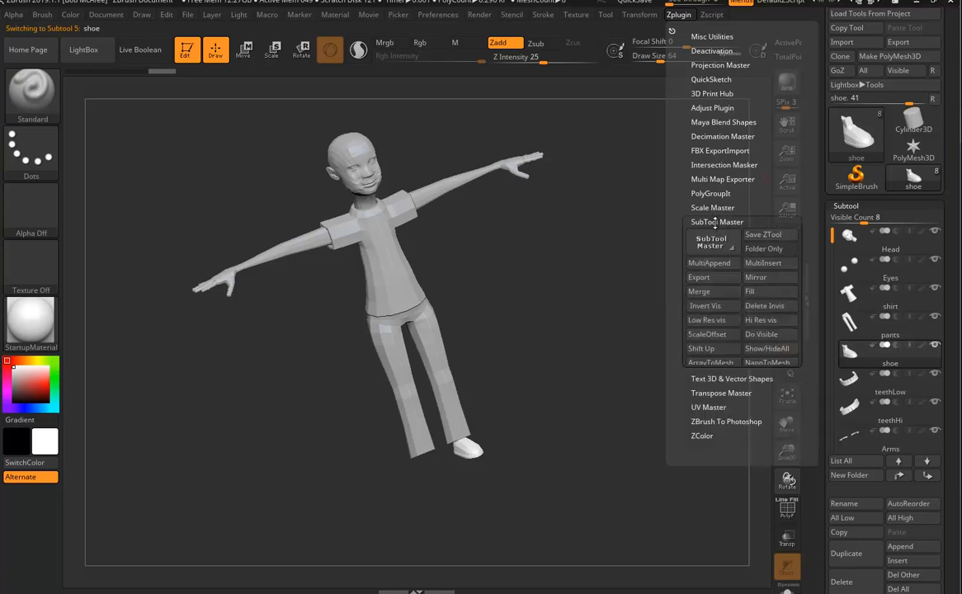
{"action": "left_click", "coordinate": [760, 278]}
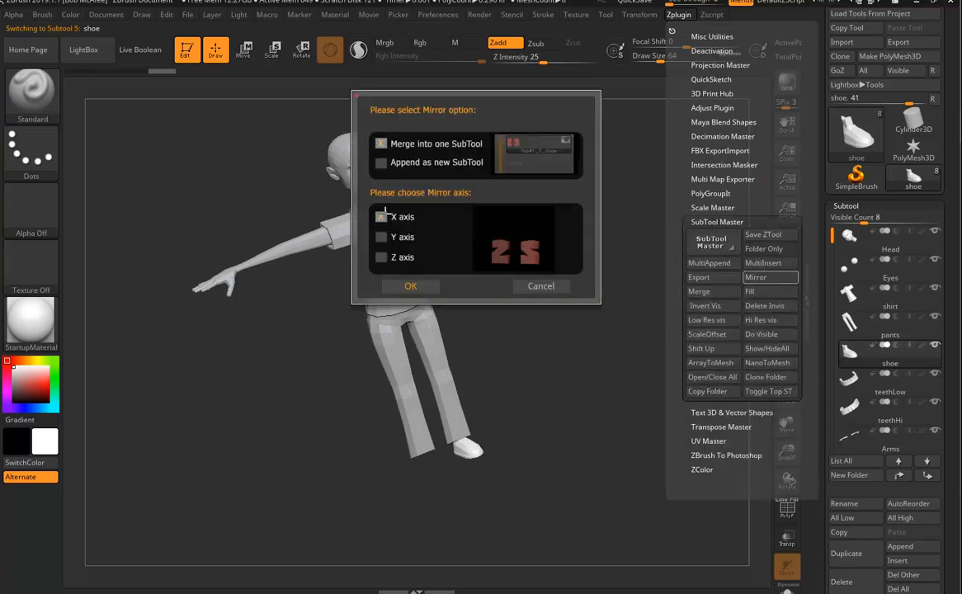
{"action": "left_click", "coordinate": [411, 286]}
{"action": "left_click_drag", "start_coordinate": [573, 442], "coordinate": [617, 399]}
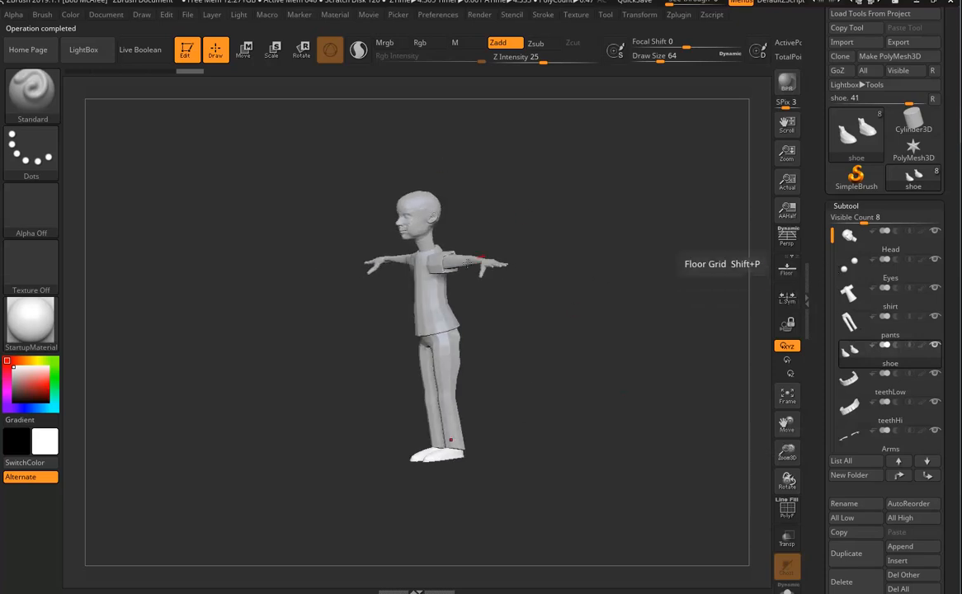
{"action": "left_click_drag", "start_coordinate": [633, 249], "coordinate": [676, 281], "text": "alt"}
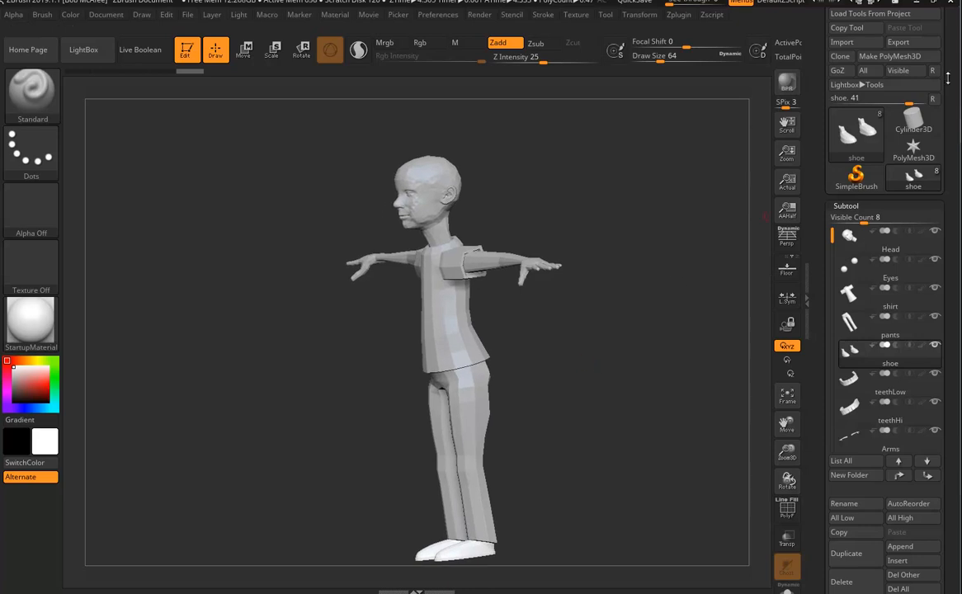
- Save the tool as GretaZ01 in ZTool (*.ztl) format in the project's scenes folder
{"action": "left_click_drag", "start_coordinate": [948, 79], "coordinate": [948, 188]}
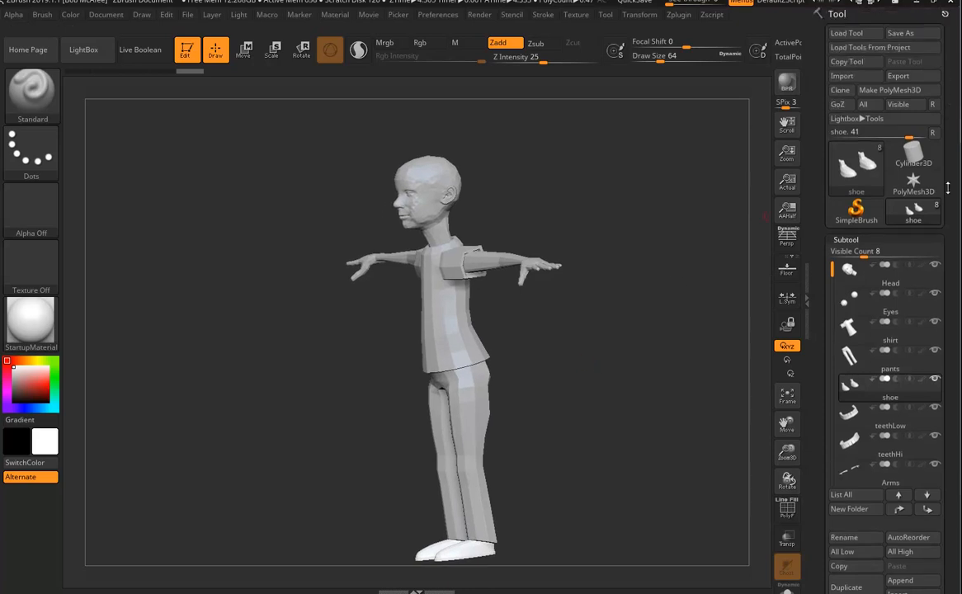
{"action": "left_click", "coordinate": [901, 33]}
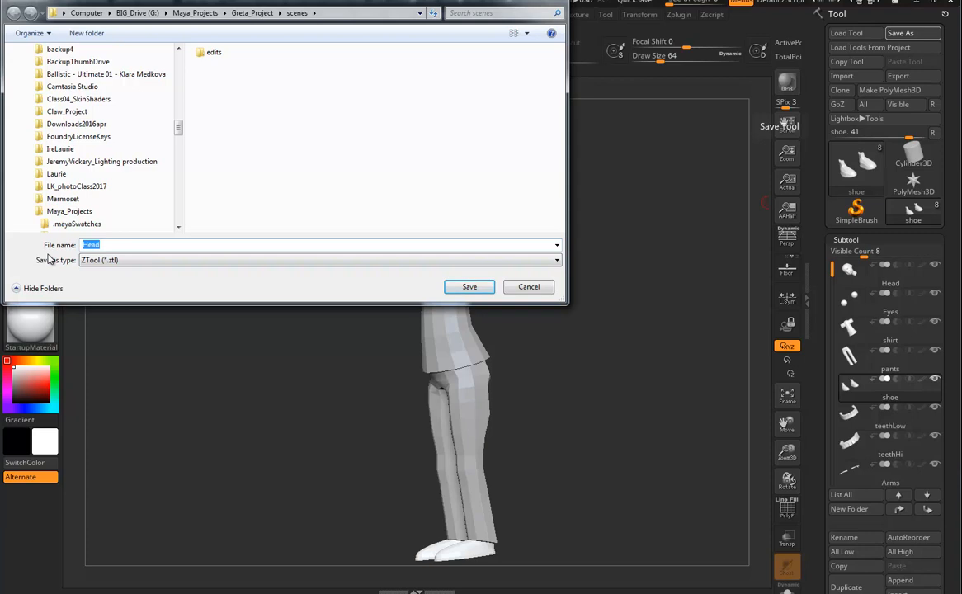
{"action": "type", "text": "Gret"}
{"action": "key", "text": "BackSpace"}
{"action": "type", "text": "a"}
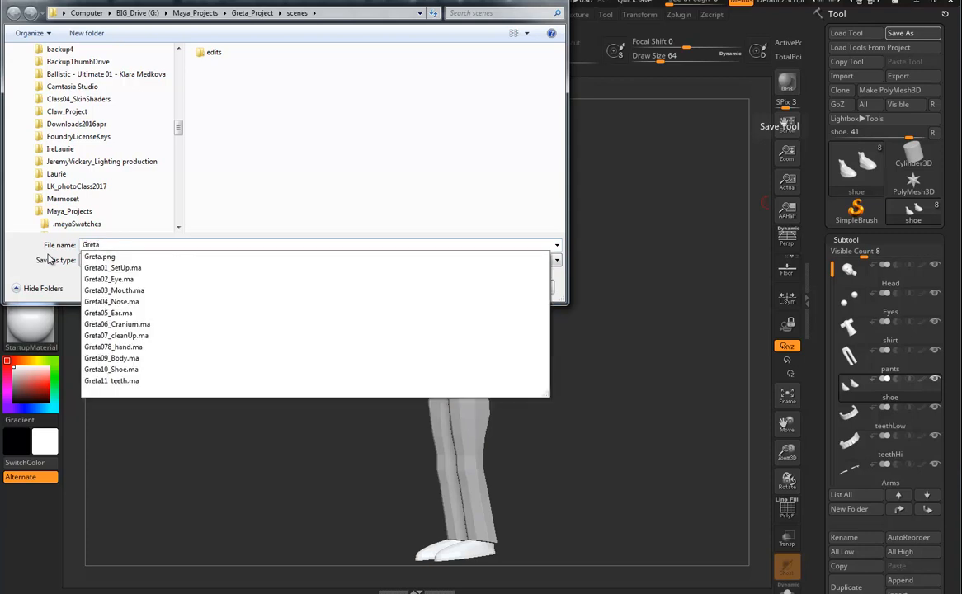
{"action": "type", "text": "Z"}
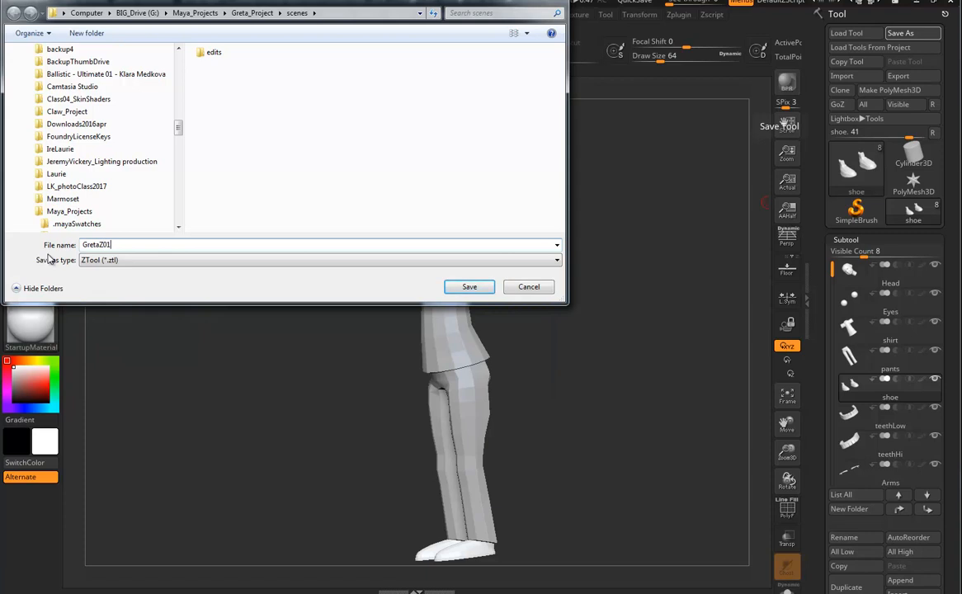
{"action": "type", "text": "01"}
{"action": "left_click", "coordinate": [468, 286]}
{"action": "left_click_drag", "start_coordinate": [495, 317], "coordinate": [553, 393]}
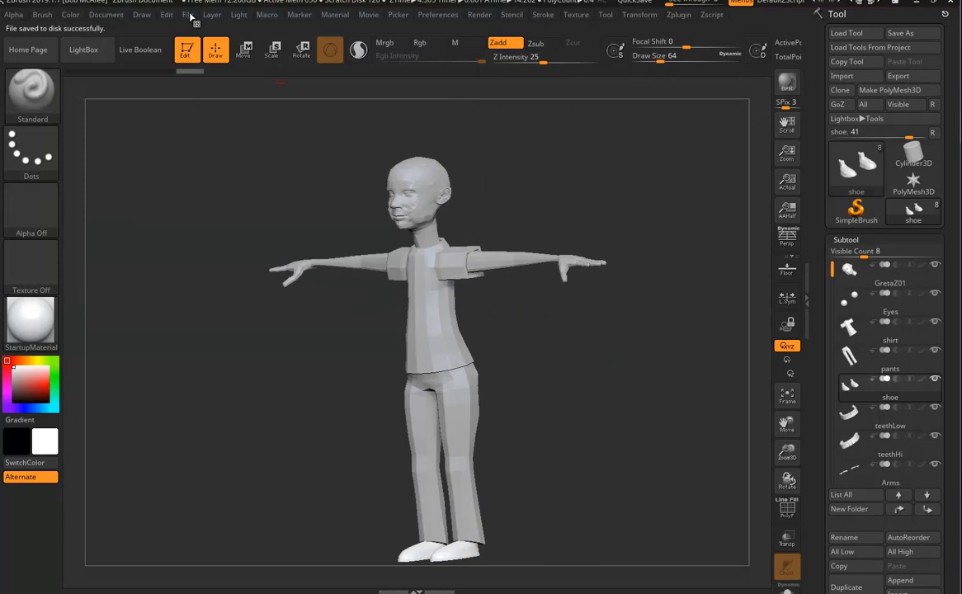
{"action": "left_click", "coordinate": [189, 15]}
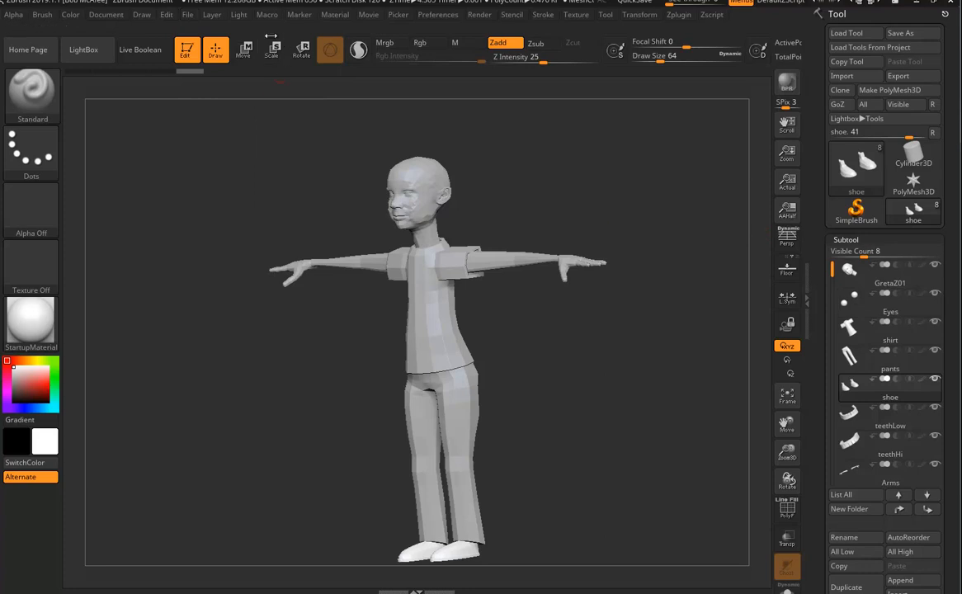
{"action": "left_click", "coordinate": [190, 15]}
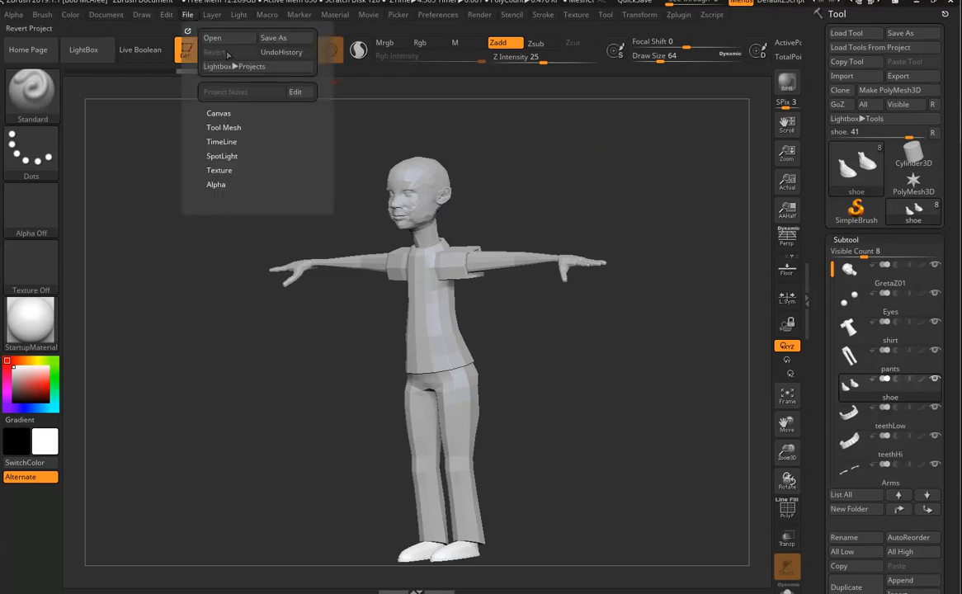
{"action": "left_click", "coordinate": [292, 44]}
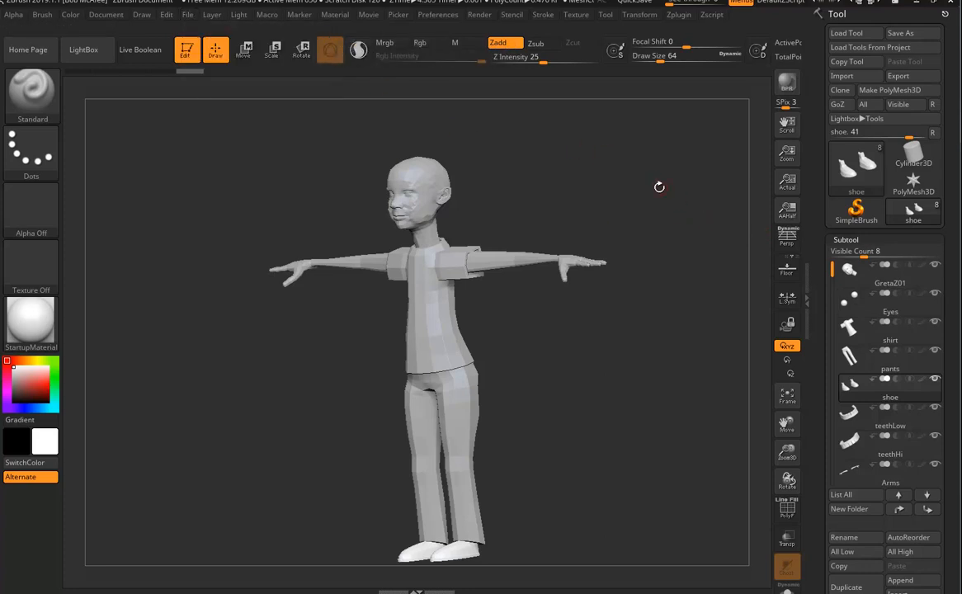